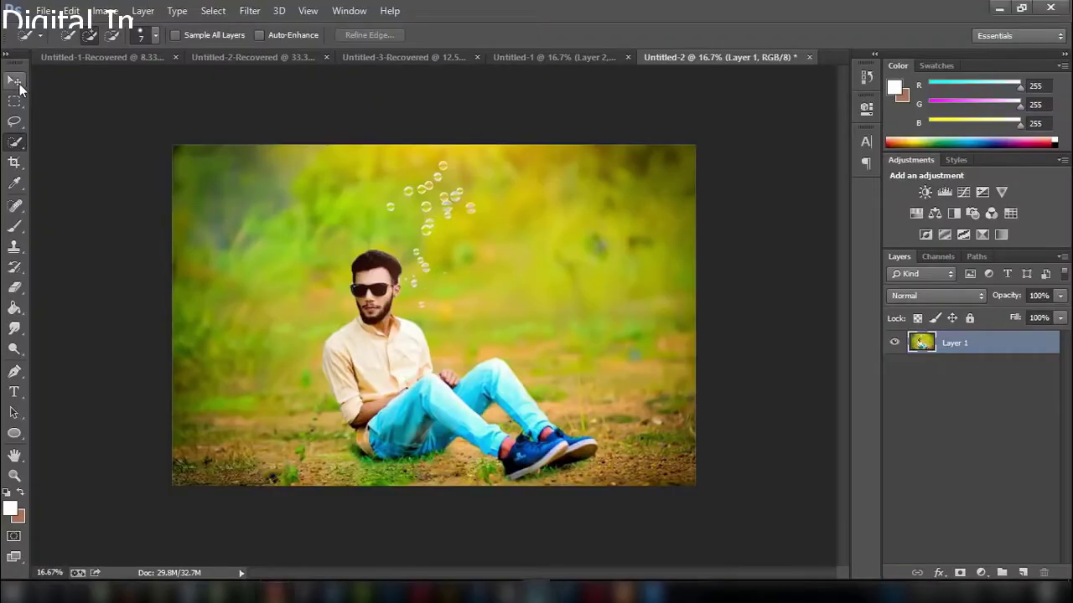
# Quick-select the man's head and upper shirt, setting the brush size to 20 px
pyautogui.click(15, 80)
pyautogui.click(16, 143)
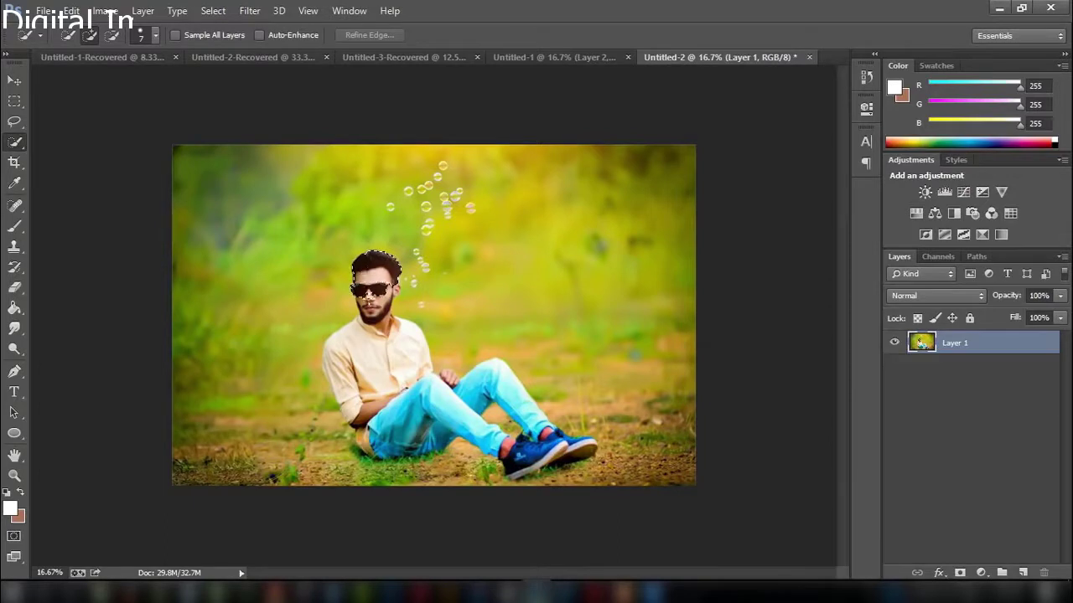
pyautogui.moveTo(369, 325)
pyautogui.mouseDown()
pyautogui.moveTo(387, 383)
pyautogui.moveTo(331, 381)
pyautogui.moveTo(423, 352)
pyautogui.moveTo(406, 349)
pyautogui.moveTo(410, 390)
pyautogui.moveTo(376, 412)
pyautogui.mouseUp()
pyautogui.hotkey('ctrl', '+')
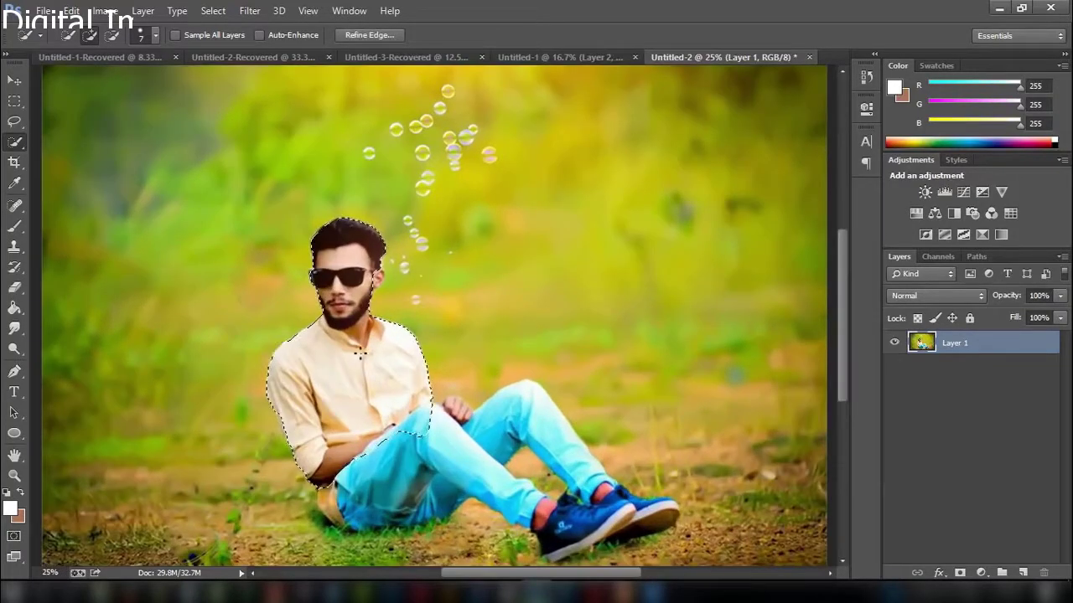
pyautogui.click(147, 35)
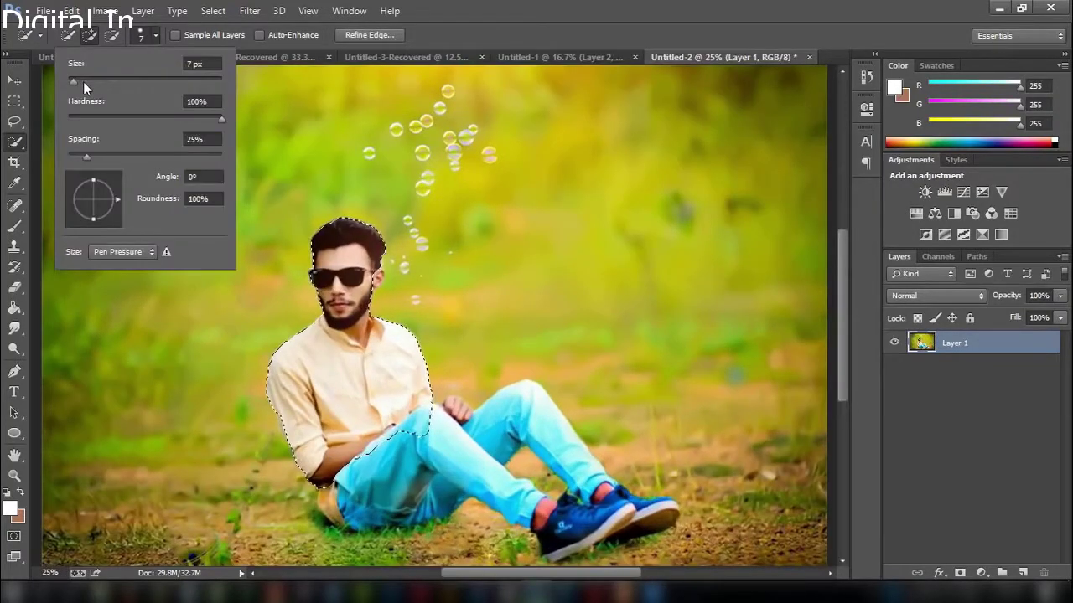
pyautogui.doubleClick(200, 64)
pyautogui.write('20')
pyautogui.press('Return')
# Add the jeans, the hand on the knee, the raised leg and both shoe parts to the selection
pyautogui.moveTo(397, 453); pyautogui.dragTo(366, 471)
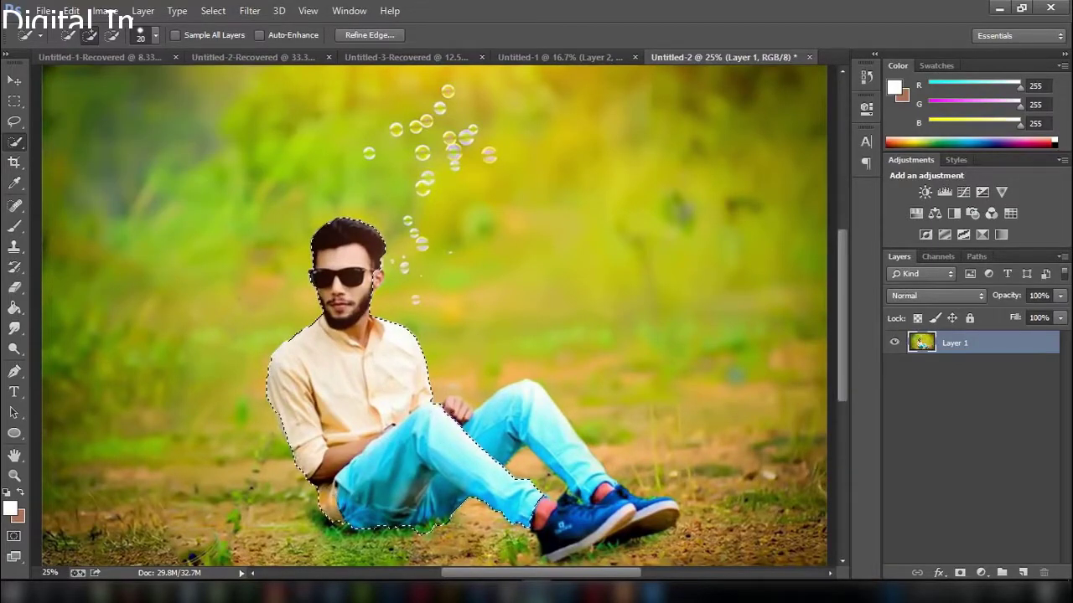
pyautogui.click(452, 408)
pyautogui.moveTo(460, 410); pyautogui.dragTo(522, 411)
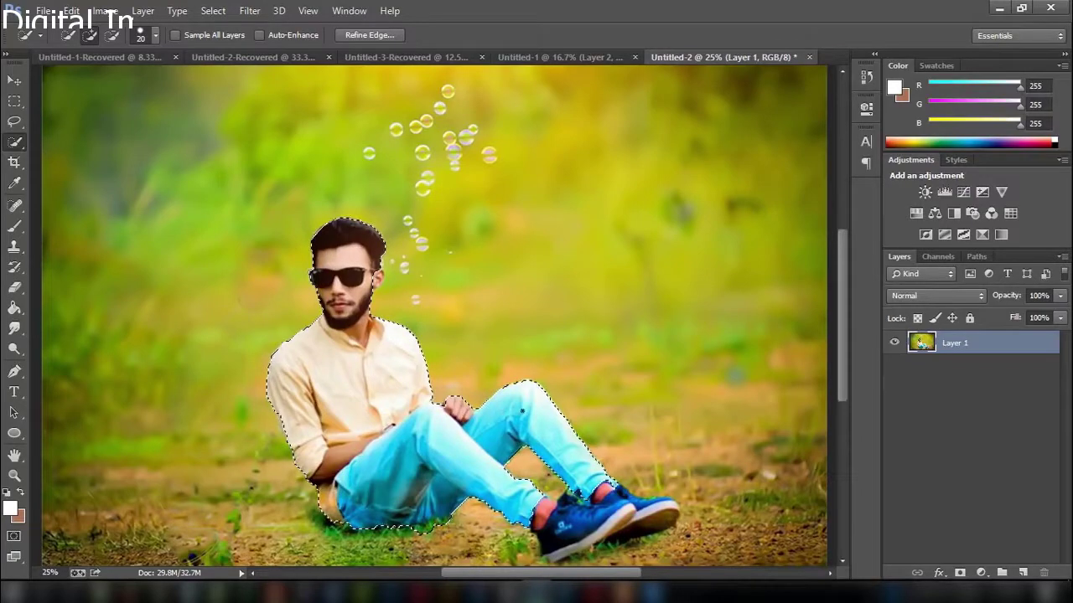
pyautogui.moveTo(610, 494); pyautogui.dragTo(624, 508)
pyautogui.moveTo(548, 467); pyautogui.dragTo(590, 526)
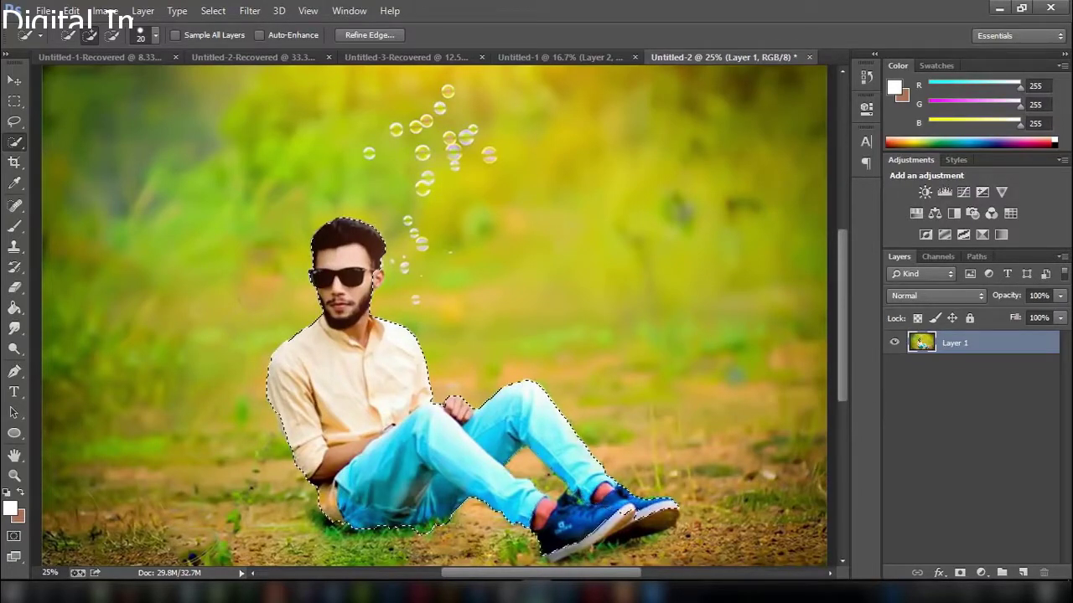
pyautogui.moveTo(846, 332); pyautogui.dragTo(849, 378)
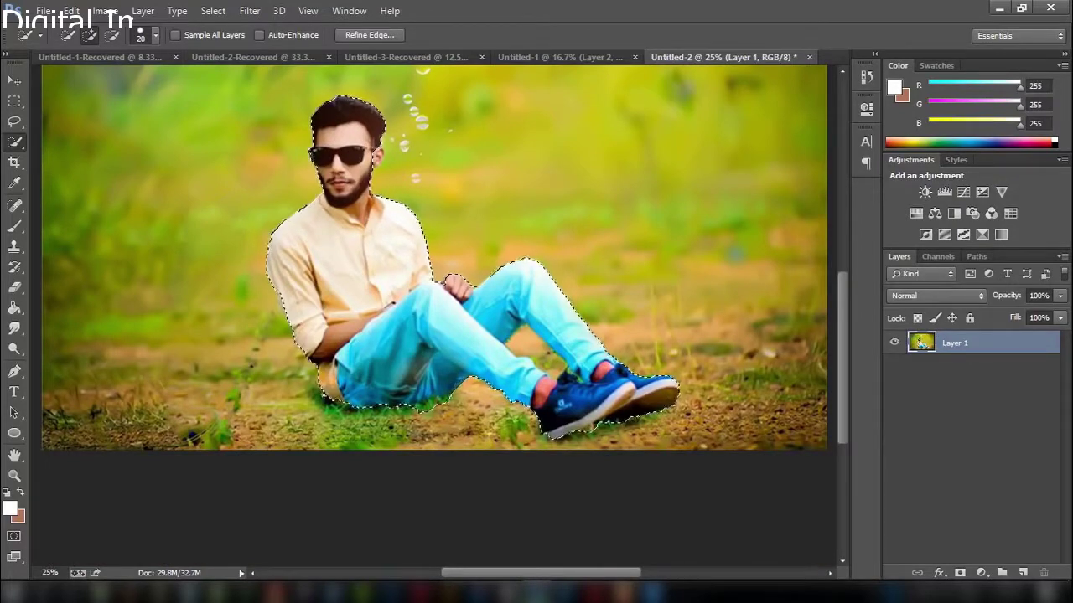
# Extend the selection over the grass under the jeans and below the shoes
pyautogui.click(322, 399)
pyautogui.click(374, 409)
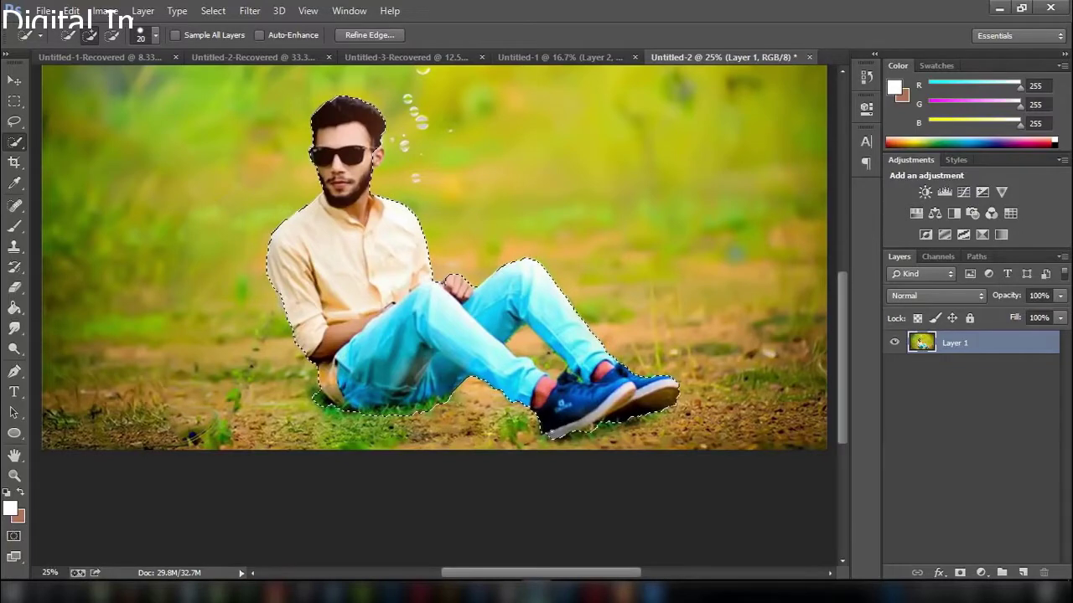
pyautogui.click(570, 441)
# Mask the man onto transparency and paint out the brown patch between his legs in black
pyautogui.click(960, 573)
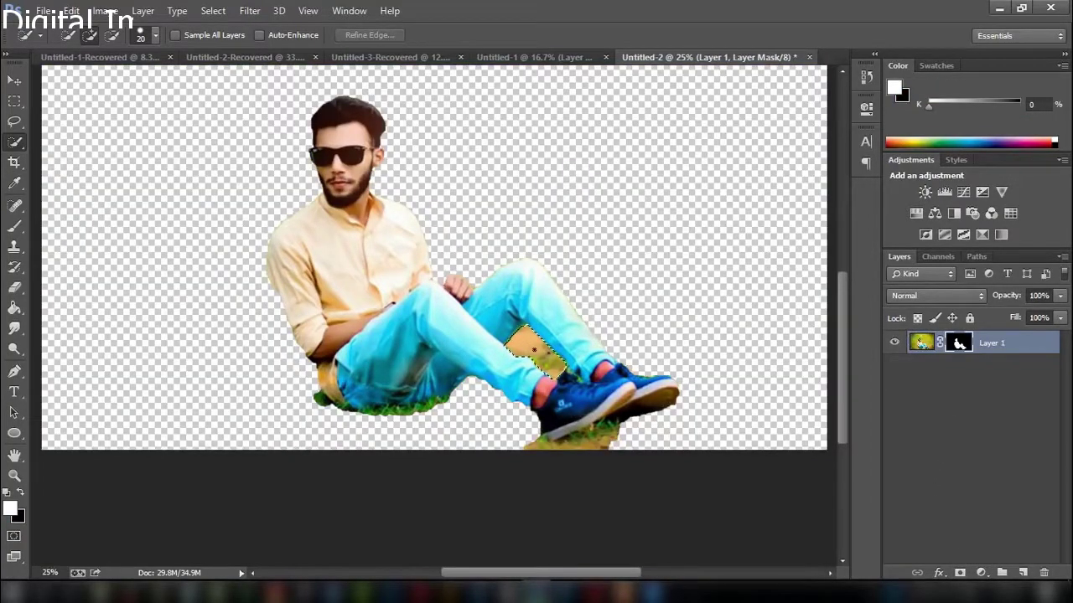
pyautogui.moveTo(531, 347); pyautogui.dragTo(555, 367)
pyautogui.press('b')
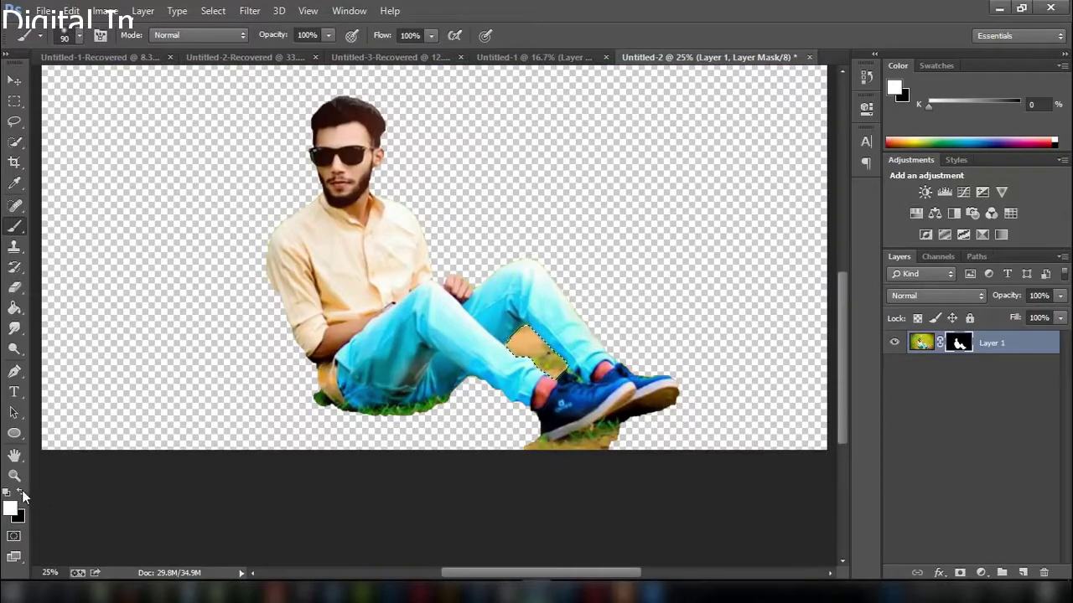
pyautogui.press('x')
pyautogui.moveTo(513, 337); pyautogui.dragTo(558, 368)
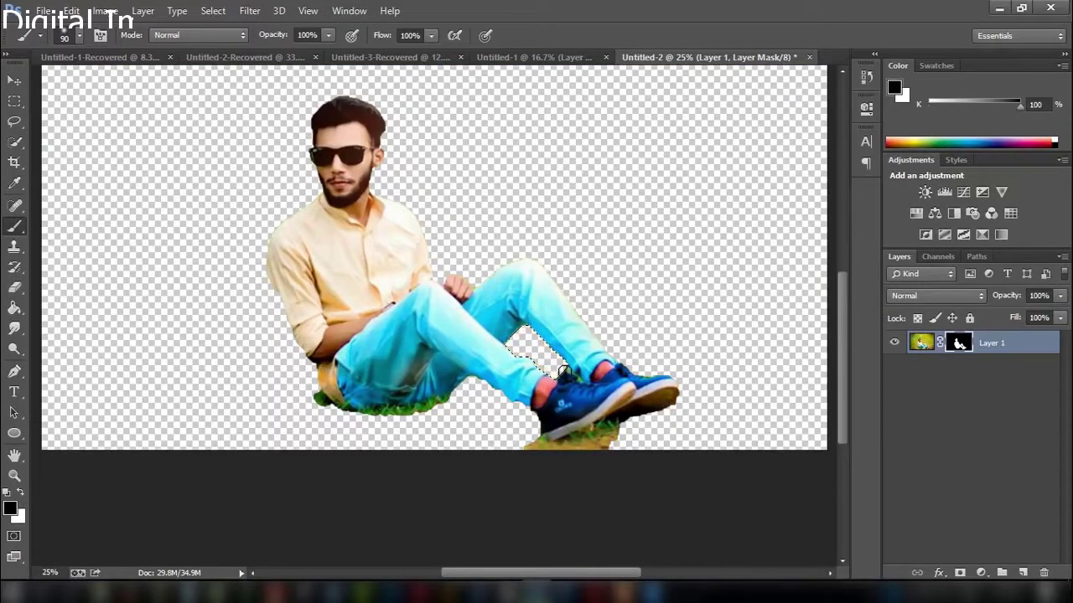
pyautogui.hotkey('ctrl', 'd')
# Refine the mask with no feathering, more smoothing and the edge shifted inward
pyautogui.rightClick(961, 345)
pyautogui.click(942, 475)
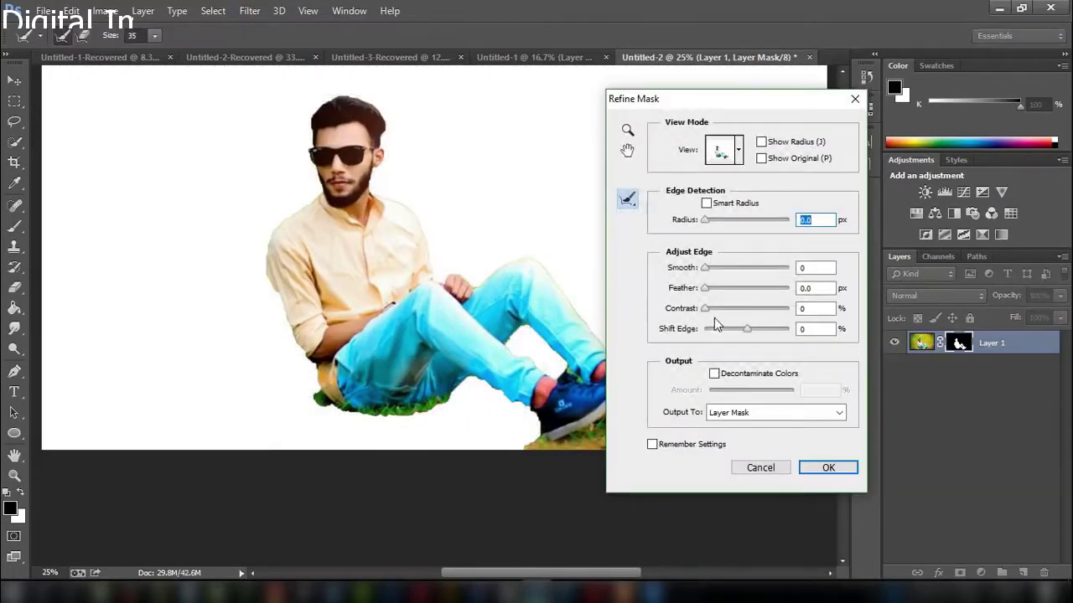
pyautogui.moveTo(714, 289)
pyautogui.mouseDown()
pyautogui.moveTo(703, 289)
pyautogui.moveTo(719, 269)
pyautogui.moveTo(708, 268)
pyautogui.mouseUp()
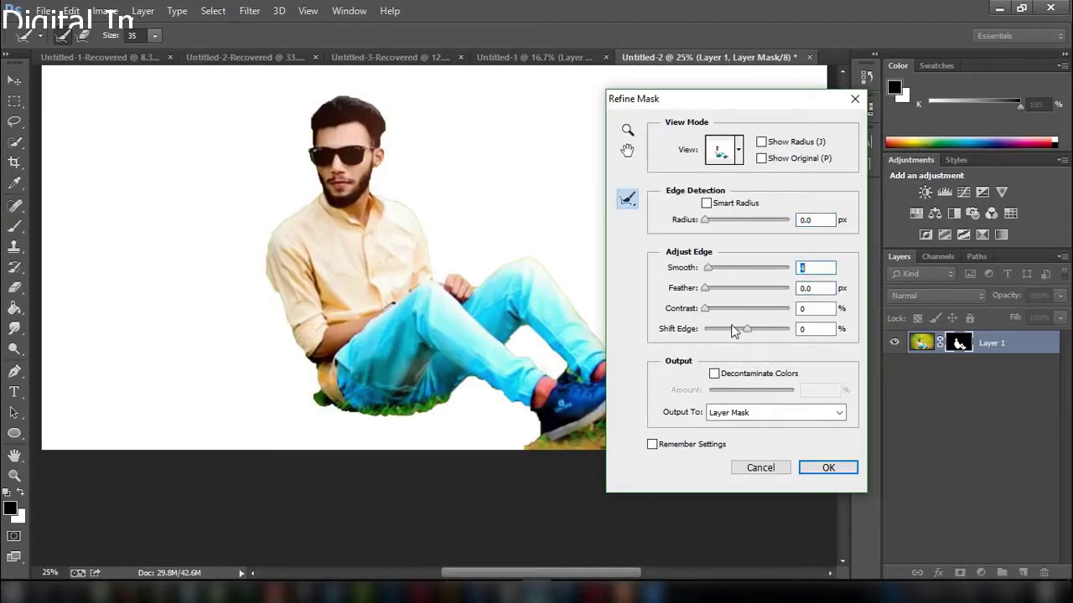
pyautogui.moveTo(748, 327); pyautogui.dragTo(730, 309)
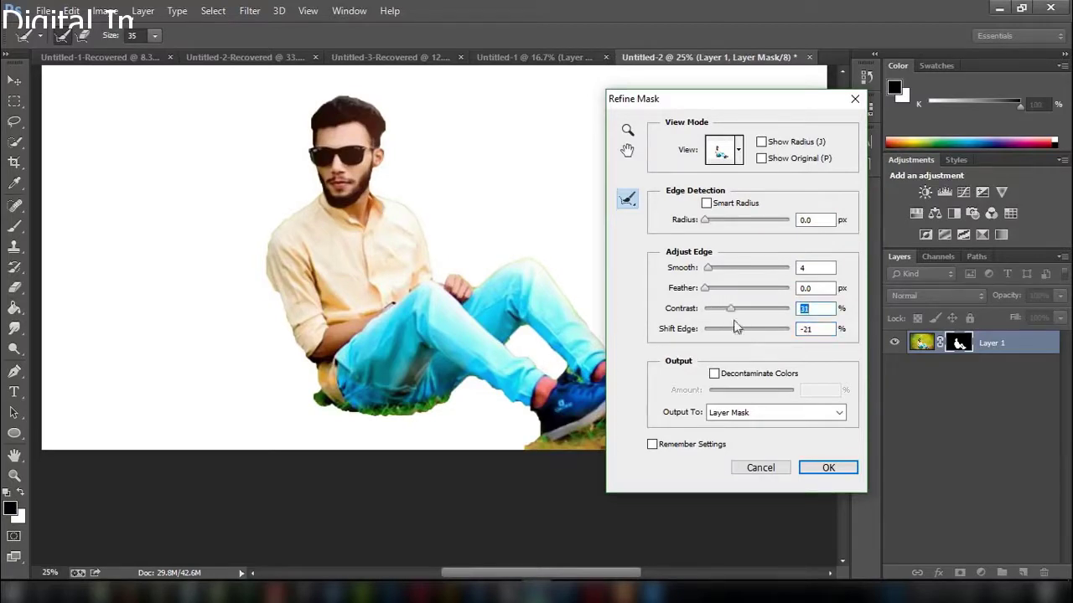
pyautogui.moveTo(709, 269); pyautogui.dragTo(719, 270)
pyautogui.click(828, 468)
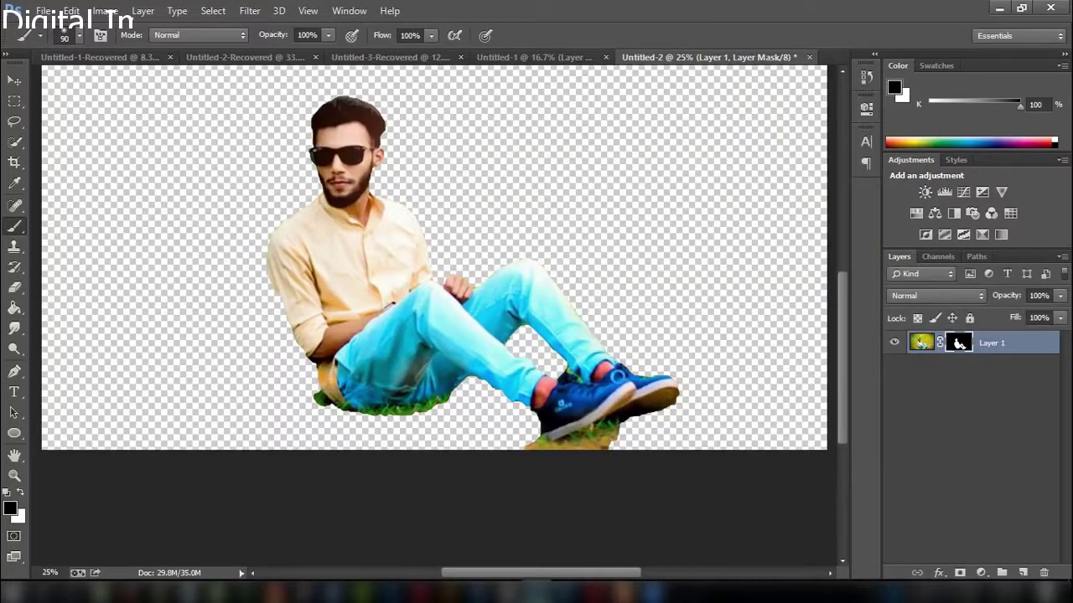
# Zoom out and move the cut-out man higher on the canvas
pyautogui.hotkey('ctrl', '-')
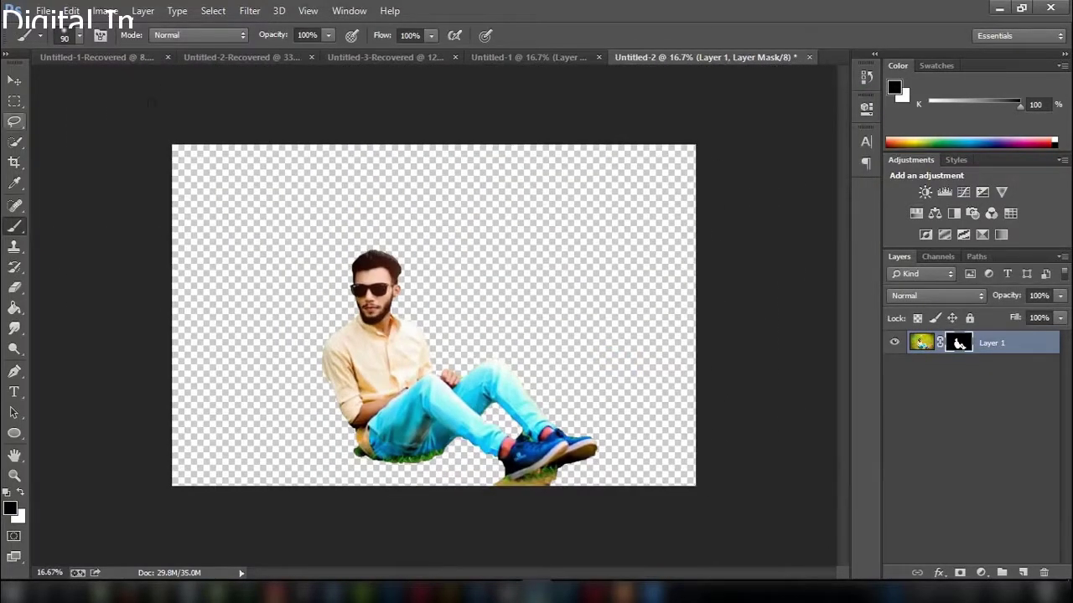
pyautogui.click(15, 163)
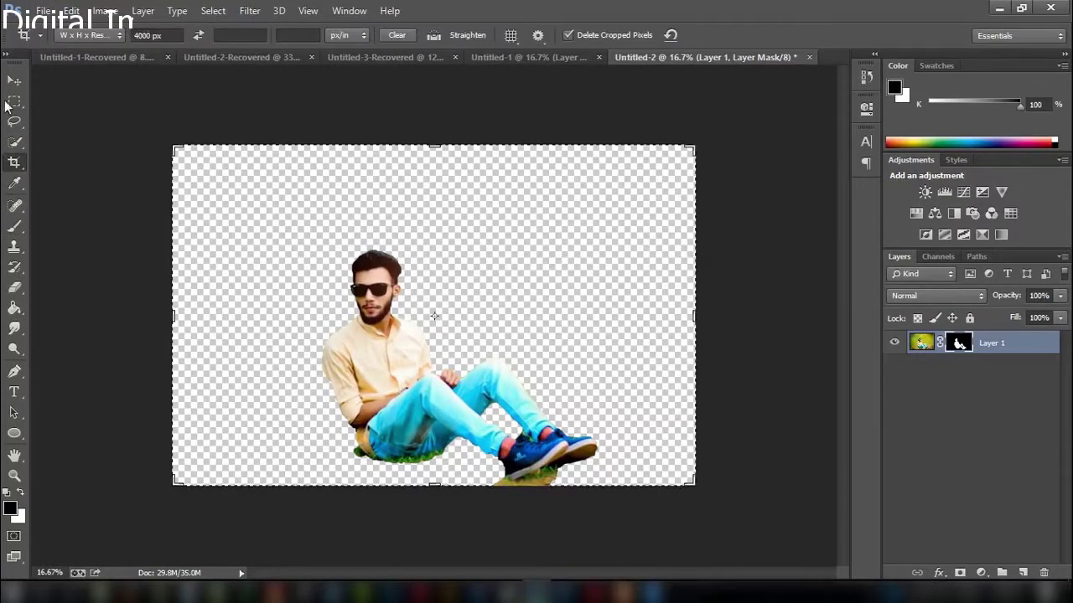
pyautogui.click(14, 81)
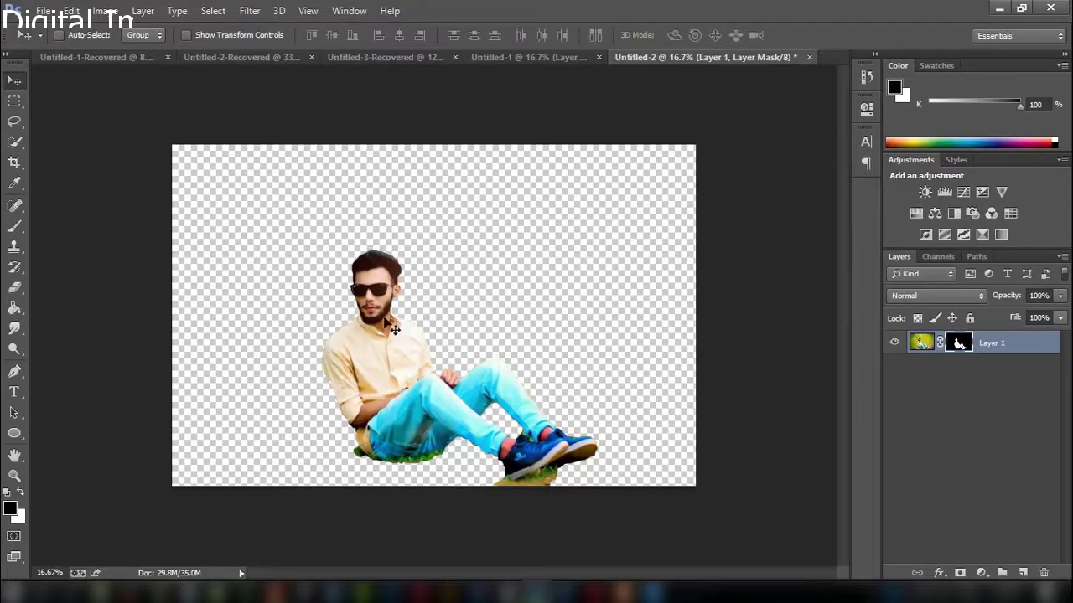
pyautogui.moveTo(403, 324); pyautogui.dragTo(403, 285)
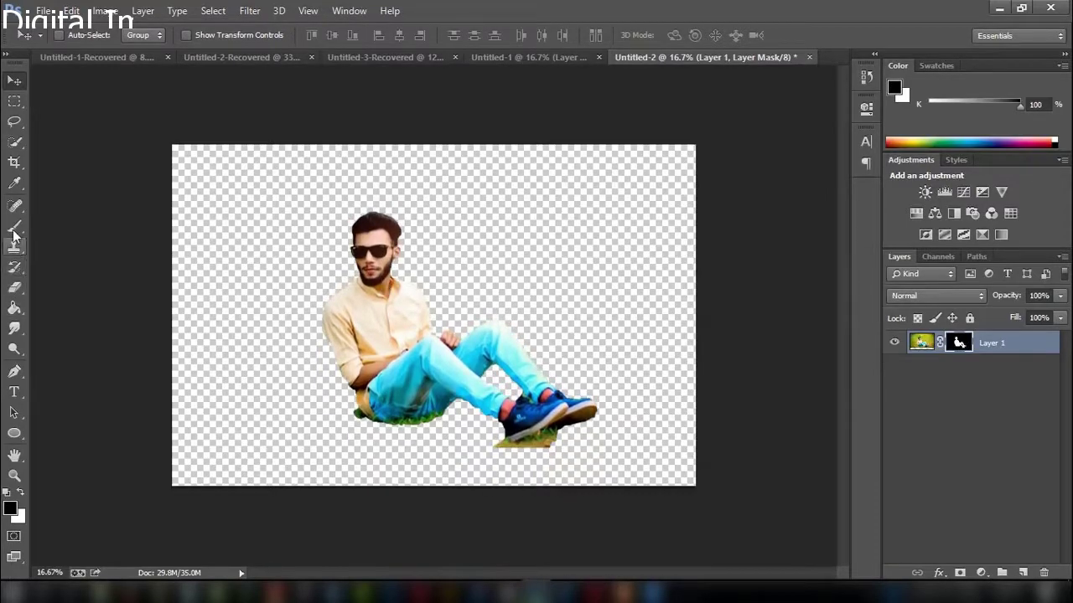
pyautogui.click(43, 10)
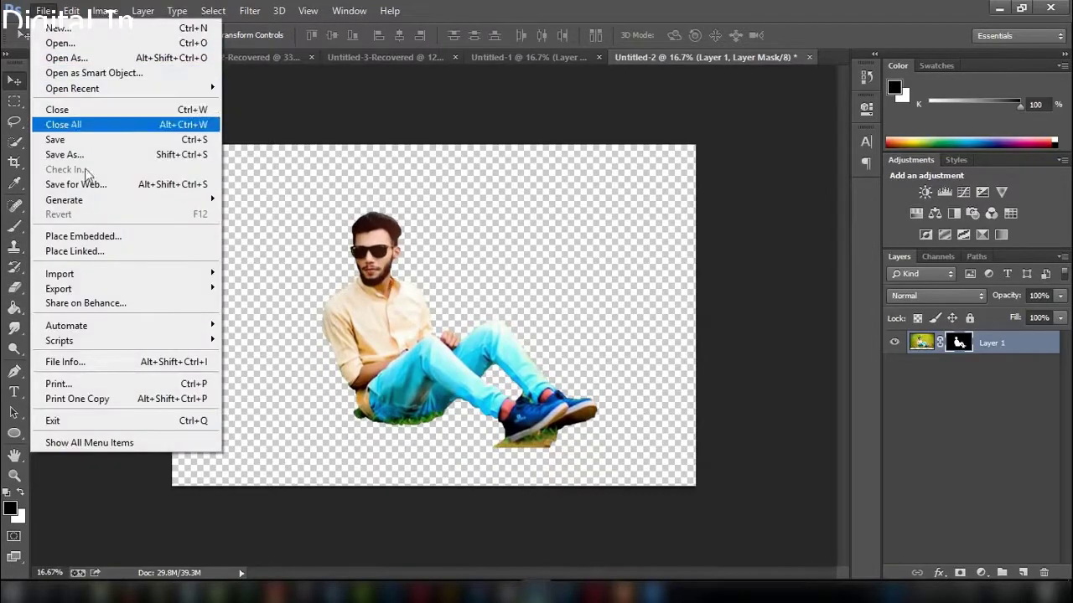
# Paint black on the mask to remove the grass edge under the shoes
pyautogui.click(17, 227)
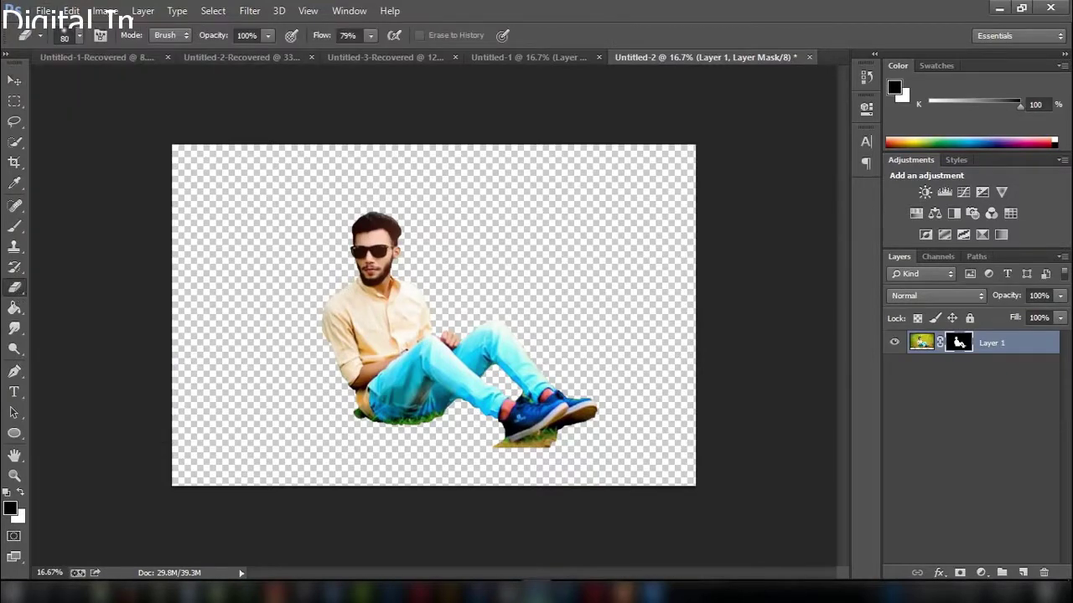
pyautogui.rightClick(22, 227)
pyautogui.click(74, 231)
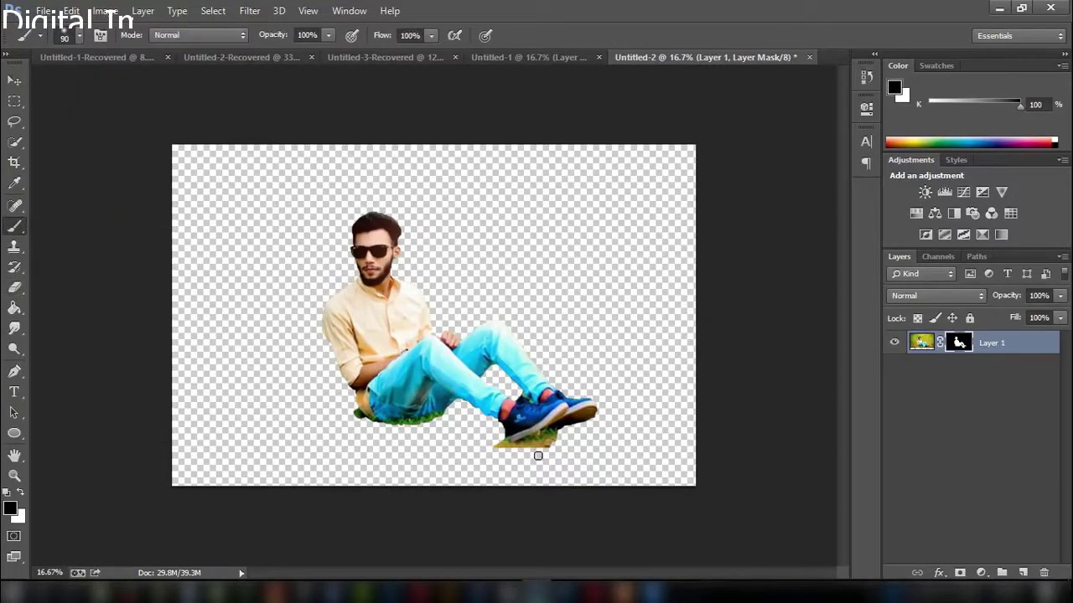
pyautogui.moveTo(538, 455); pyautogui.dragTo(500, 449)
pyautogui.moveTo(555, 441); pyautogui.dragTo(563, 441)
# Place the bg image as an embedded layer and move it below the man
pyautogui.click(42, 11)
pyautogui.click(102, 237)
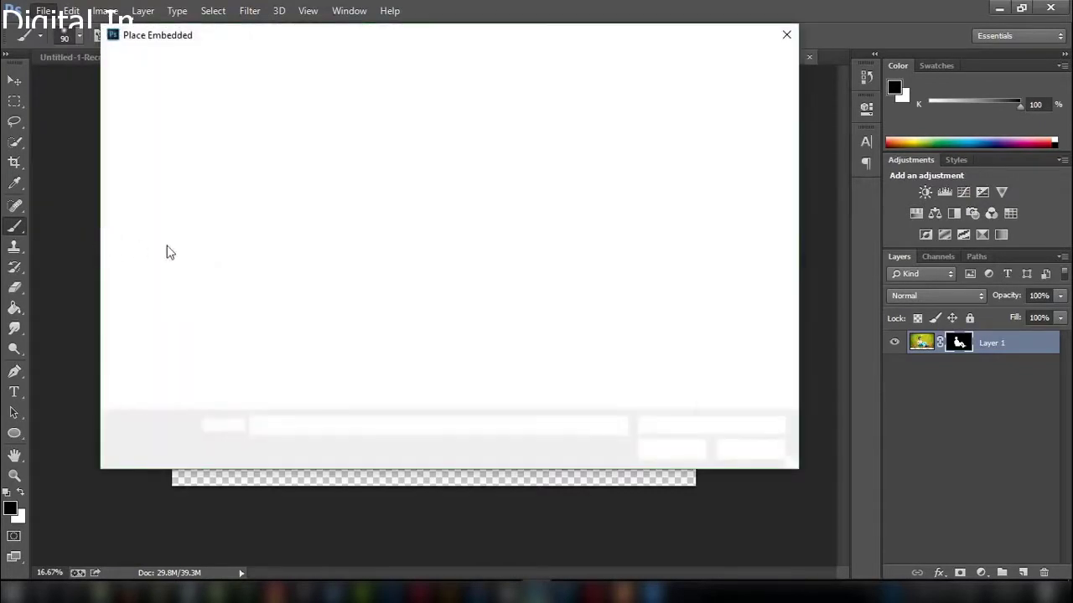
pyautogui.click(281, 131)
pyautogui.click(699, 450)
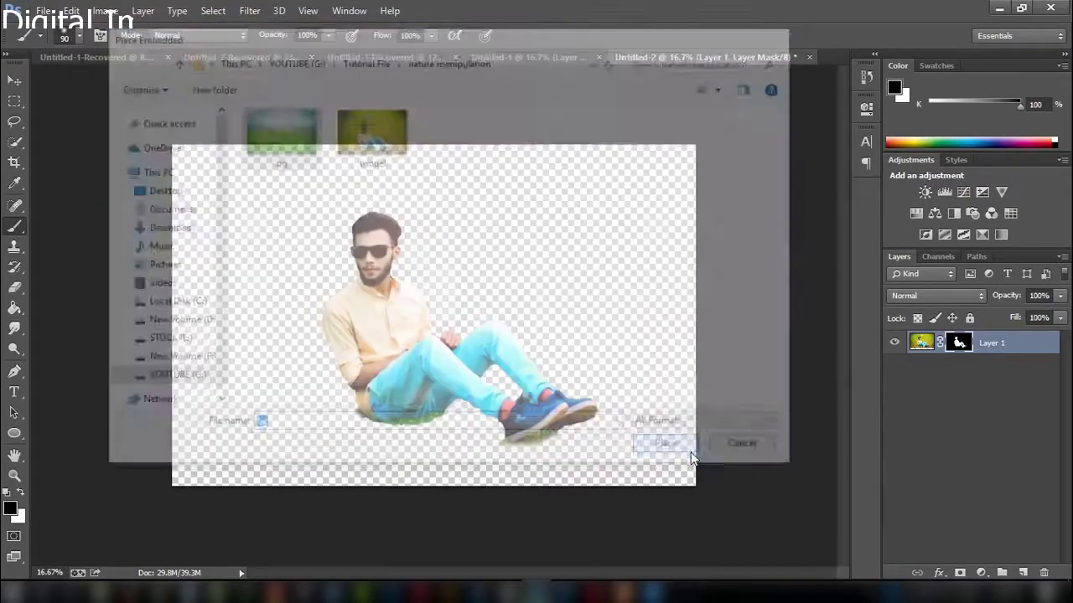
pyautogui.rightClick(383, 297)
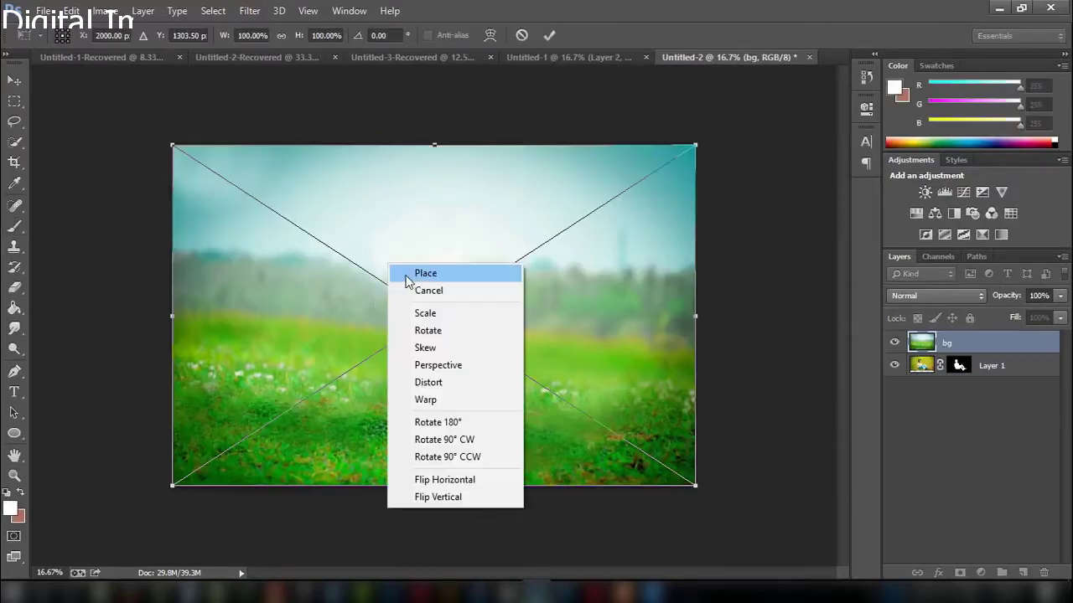
pyautogui.click(411, 270)
pyautogui.moveTo(955, 345); pyautogui.dragTo(968, 408)
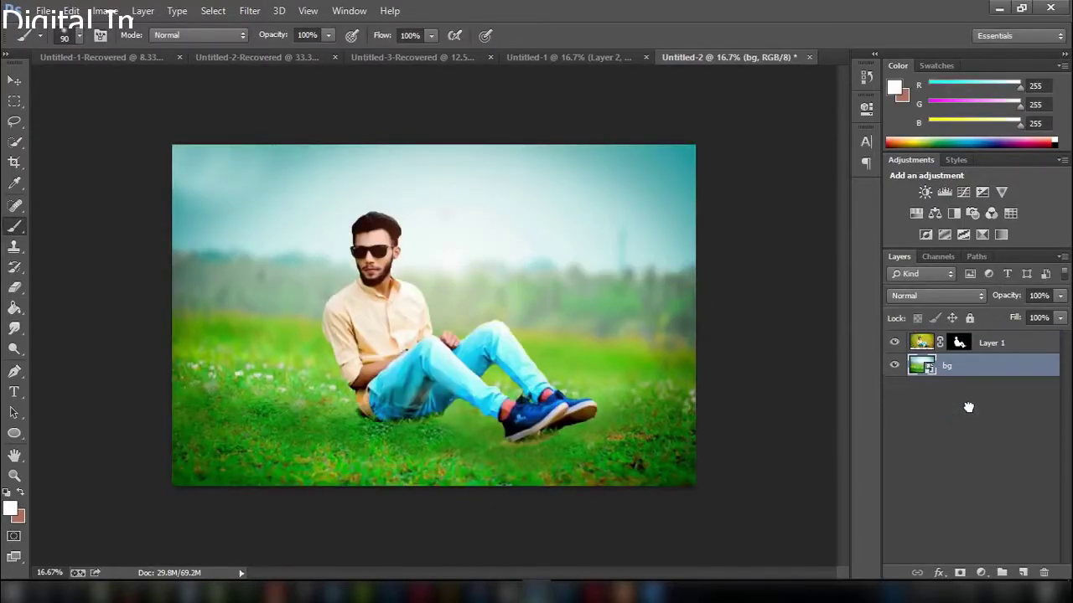
# Nudge the grass background, then reposition the man in the field
pyautogui.click(15, 79)
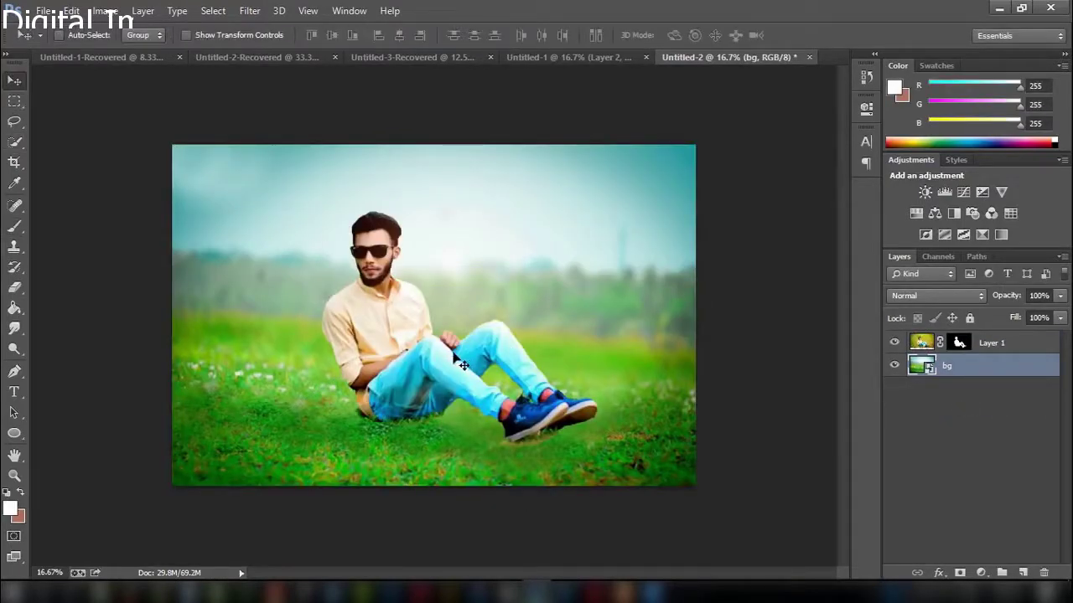
pyautogui.moveTo(453, 367); pyautogui.dragTo(453, 362)
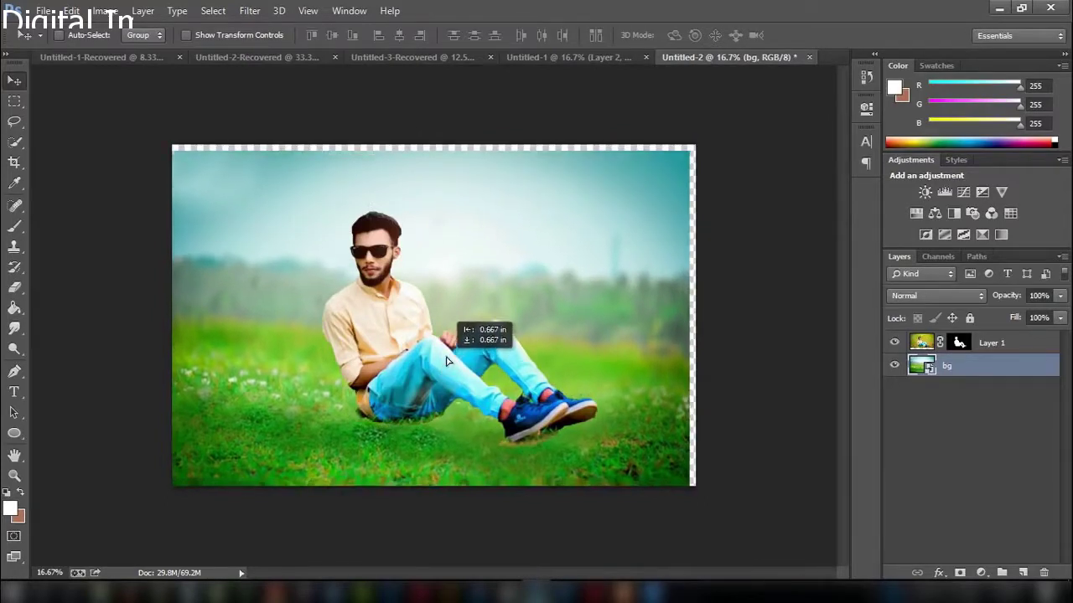
pyautogui.click(1011, 352)
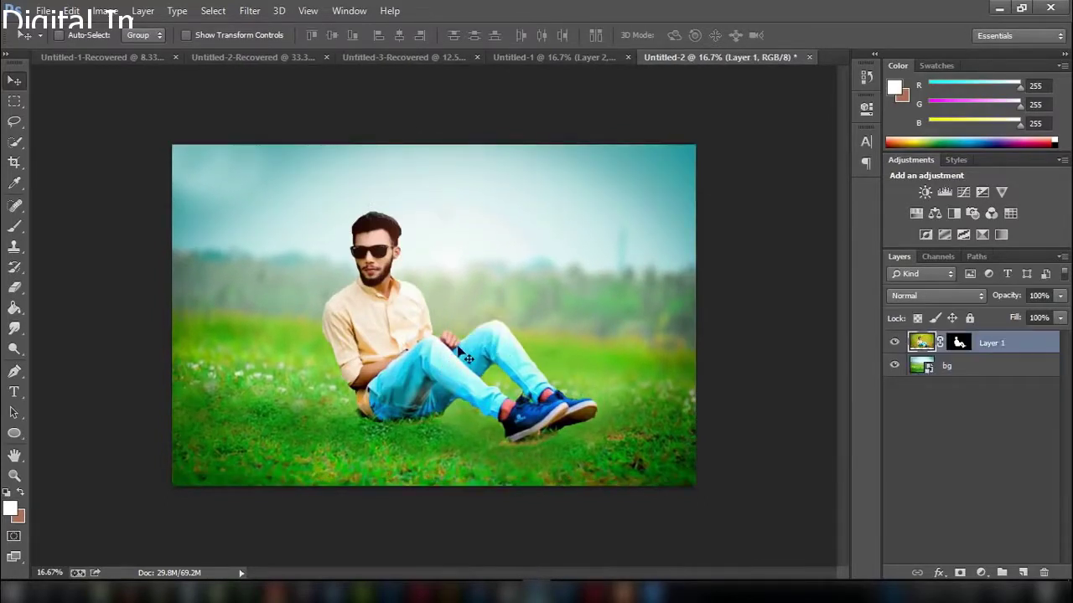
pyautogui.moveTo(452, 366)
pyautogui.mouseDown()
pyautogui.moveTo(447, 393)
pyautogui.moveTo(435, 368)
pyautogui.mouseUp()
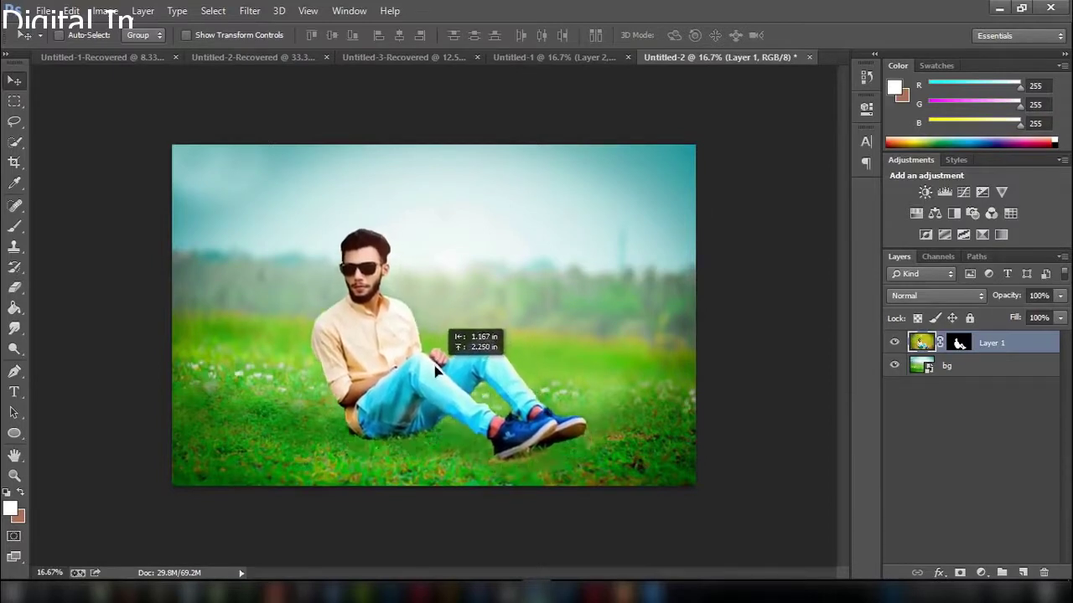
# Scale the man to about 91% and shift him slightly left and down
pyautogui.hotkey('ctrl', 't')
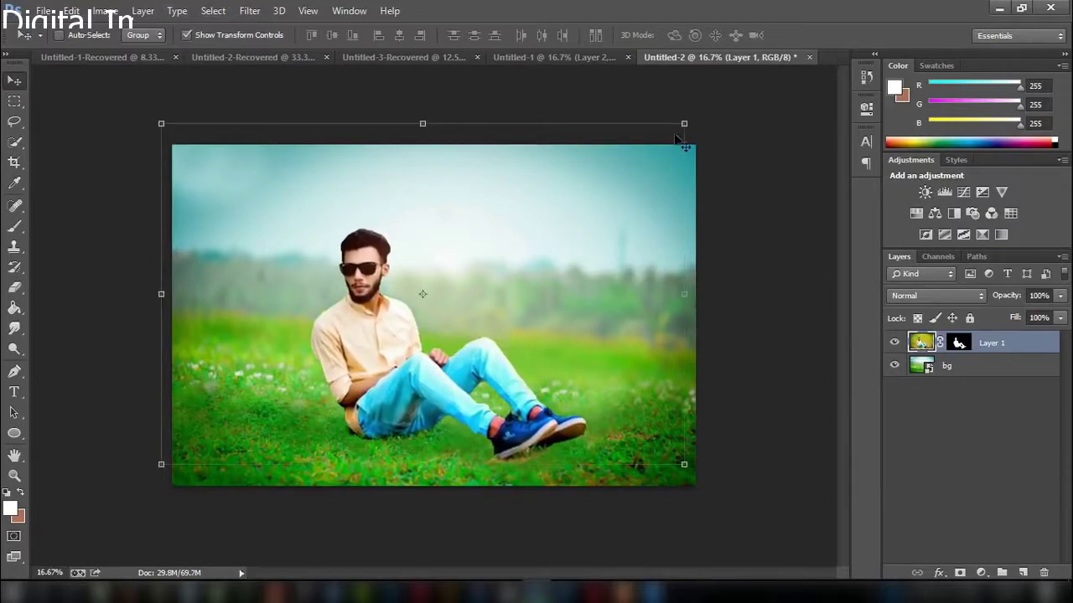
pyautogui.moveTo(688, 122); pyautogui.dragTo(650, 131)
pyautogui.moveTo(558, 246); pyautogui.dragTo(555, 261)
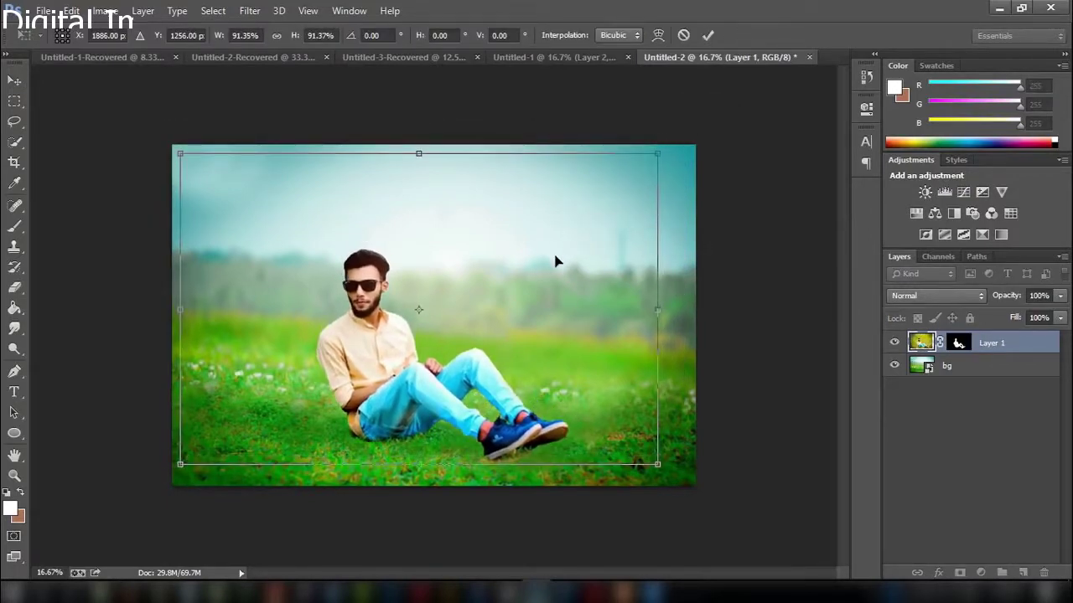
pyautogui.click(707, 36)
pyautogui.click(187, 34)
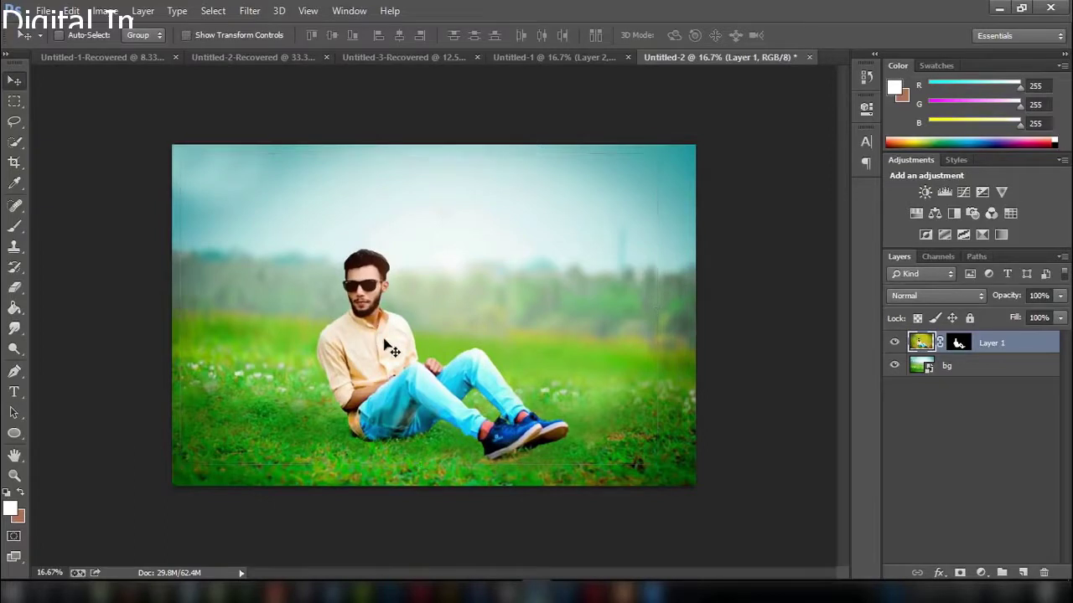
pyautogui.moveTo(388, 345); pyautogui.dragTo(381, 348)
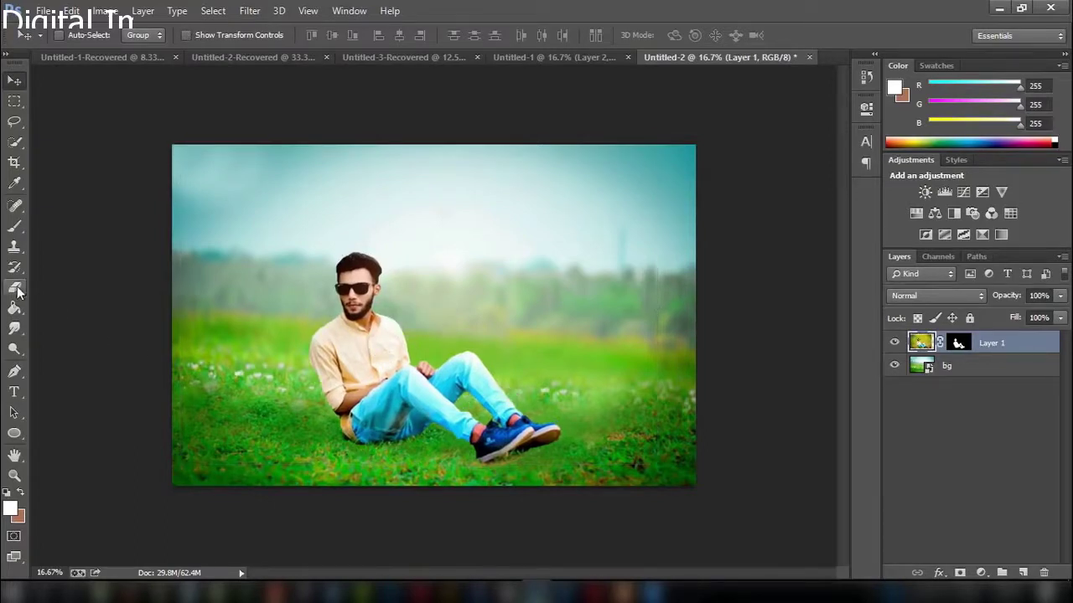
# Apply Layer 1's mask permanently to the man's layer
pyautogui.click(961, 343)
pyautogui.rightClick(965, 345)
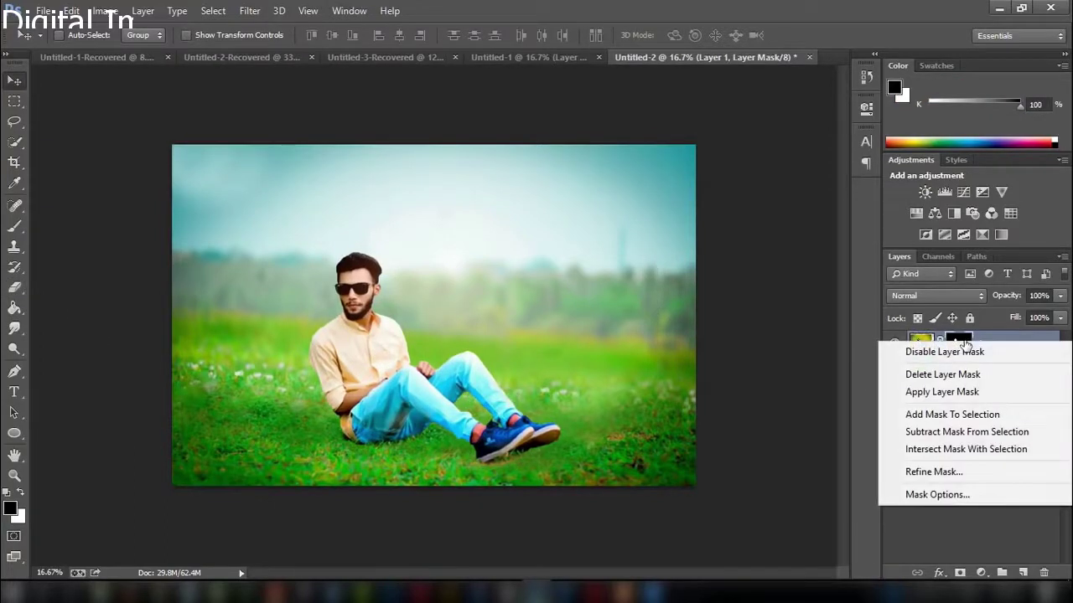
pyautogui.click(959, 392)
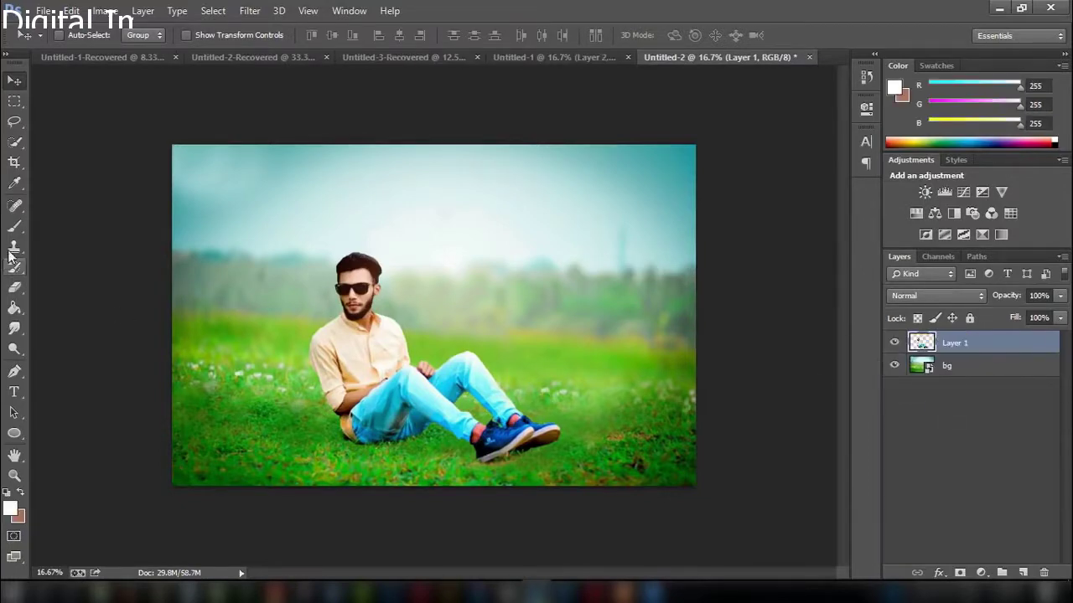
# Erase the grass edges around the shoes and hips with a 150 px plain eraser at 100% opacity
pyautogui.rightClick(14, 288)
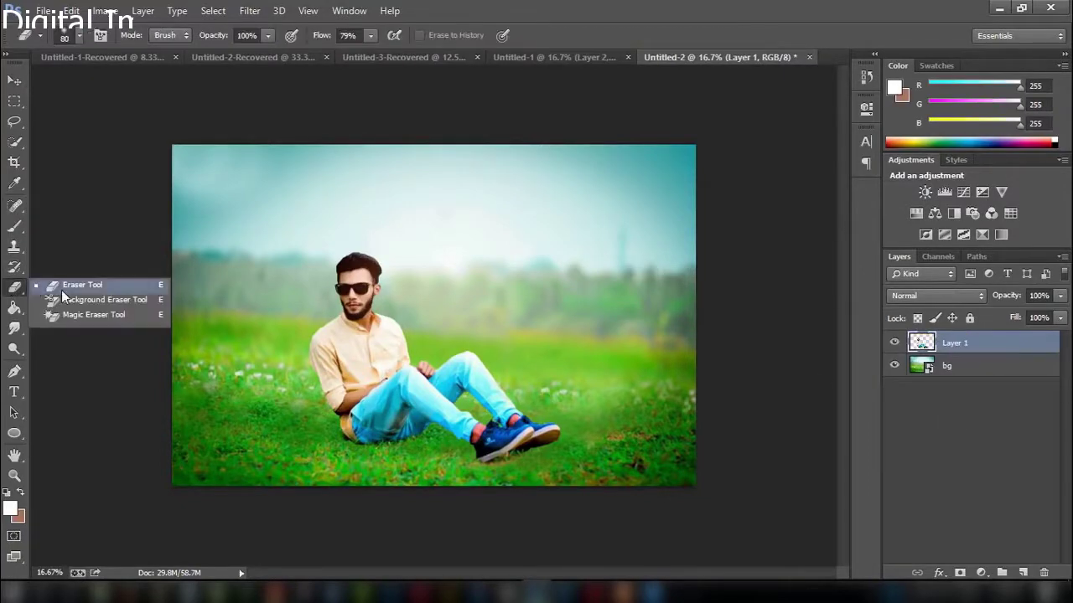
pyautogui.click(60, 281)
pyautogui.hotkey('ctrl', '+')
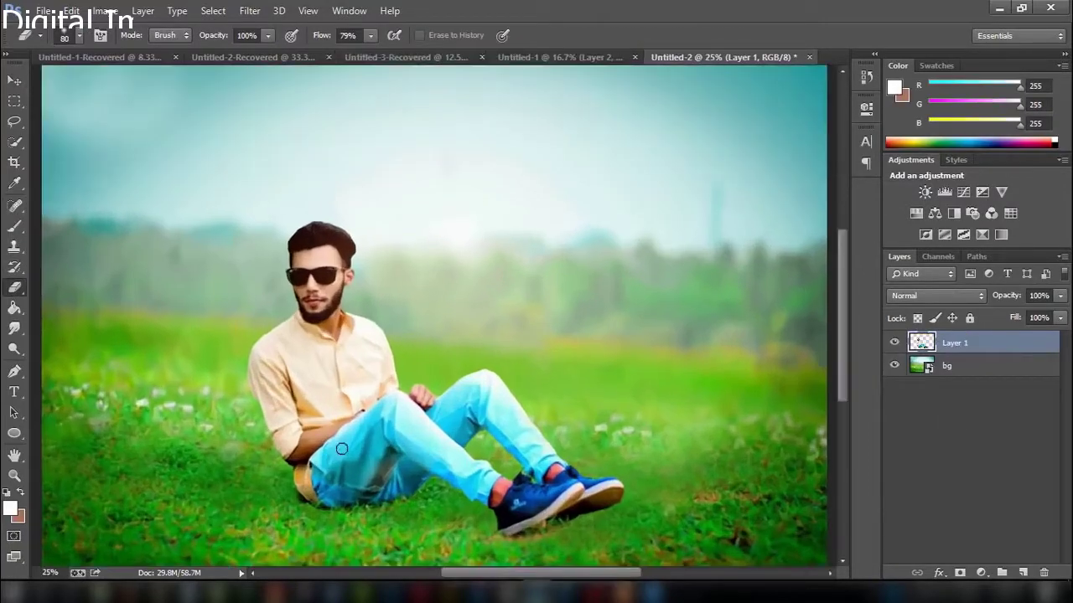
pyautogui.moveTo(841, 295); pyautogui.dragTo(847, 347)
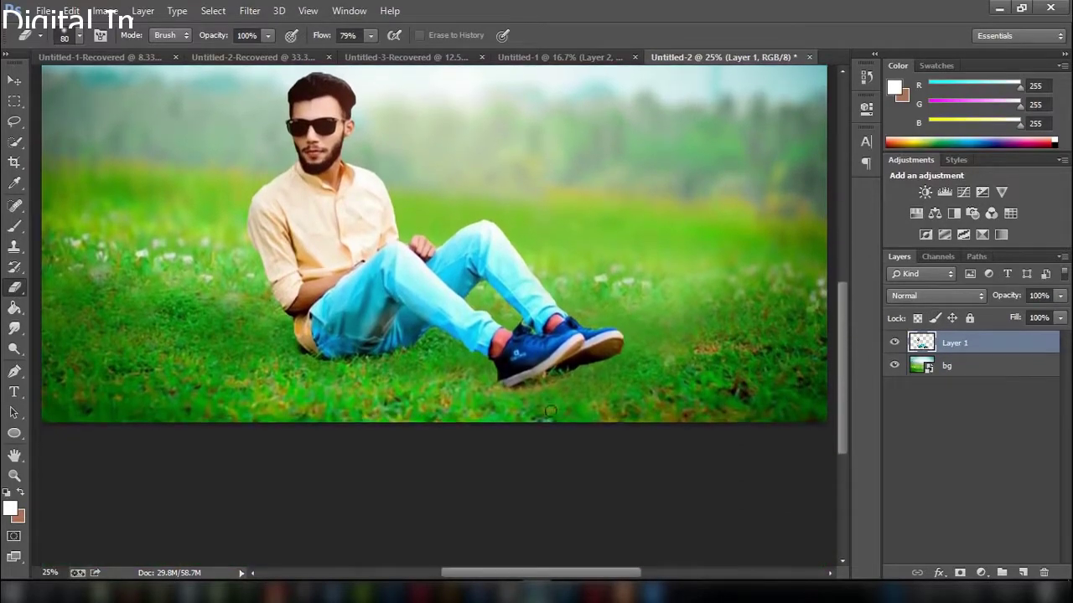
pyautogui.press(']')
pyautogui.press(']')
pyautogui.press(']')
pyautogui.click(270, 35)
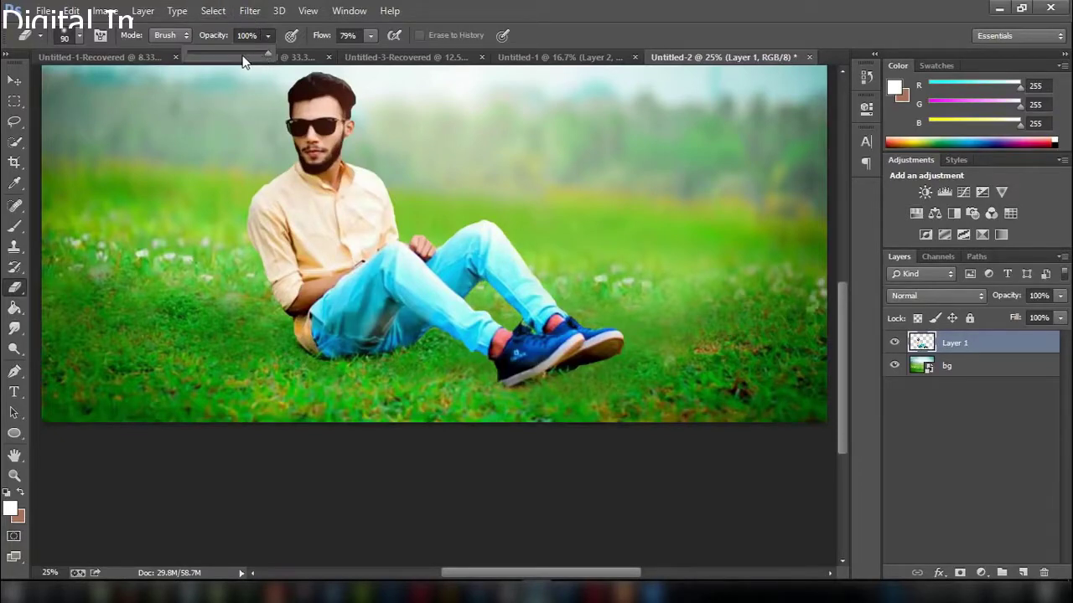
pyautogui.click(240, 54)
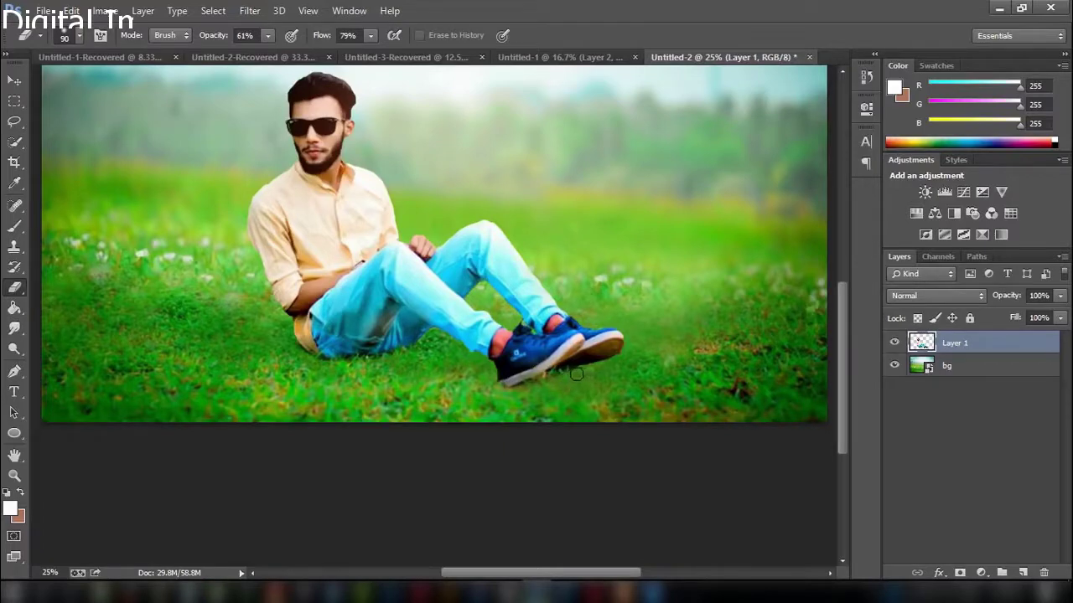
pyautogui.click(267, 35)
pyautogui.moveTo(268, 52); pyautogui.dragTo(300, 52)
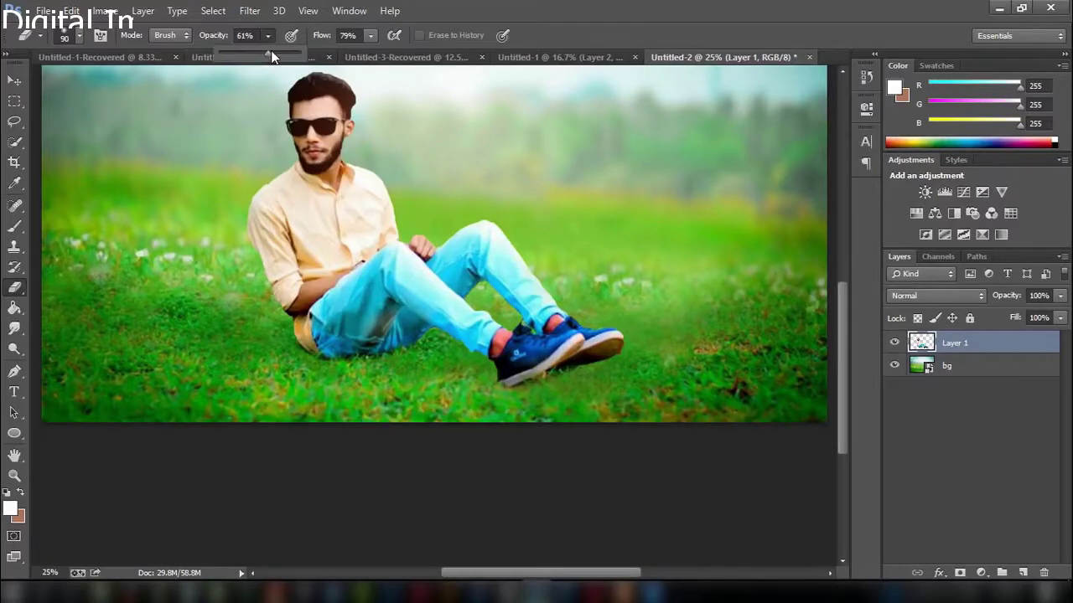
pyautogui.click(577, 377)
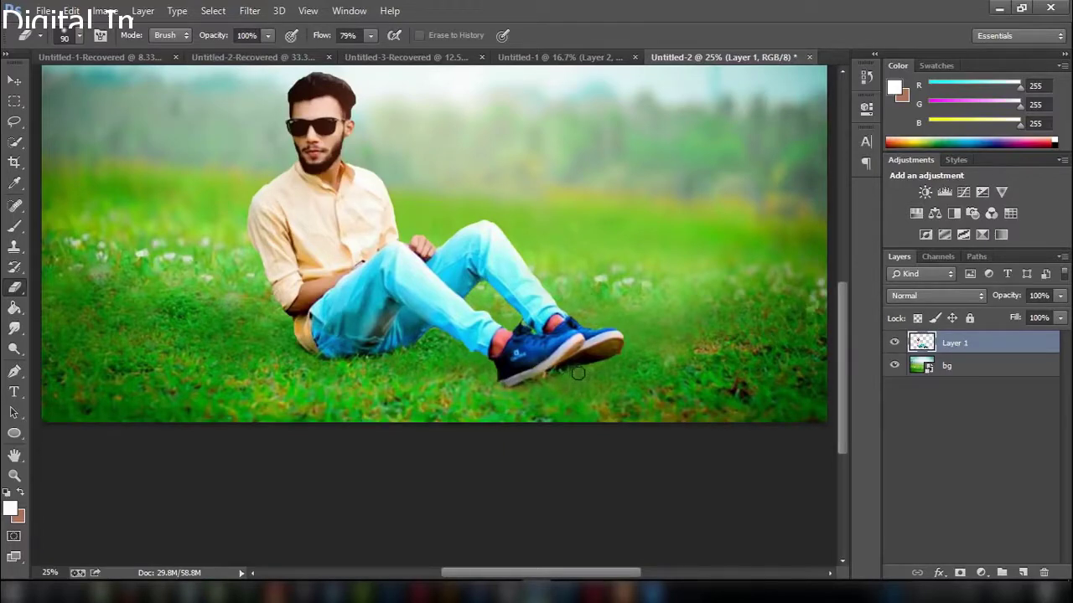
pyautogui.click(372, 35)
pyautogui.click(295, 371)
pyautogui.hotkey('ctrl', '-')
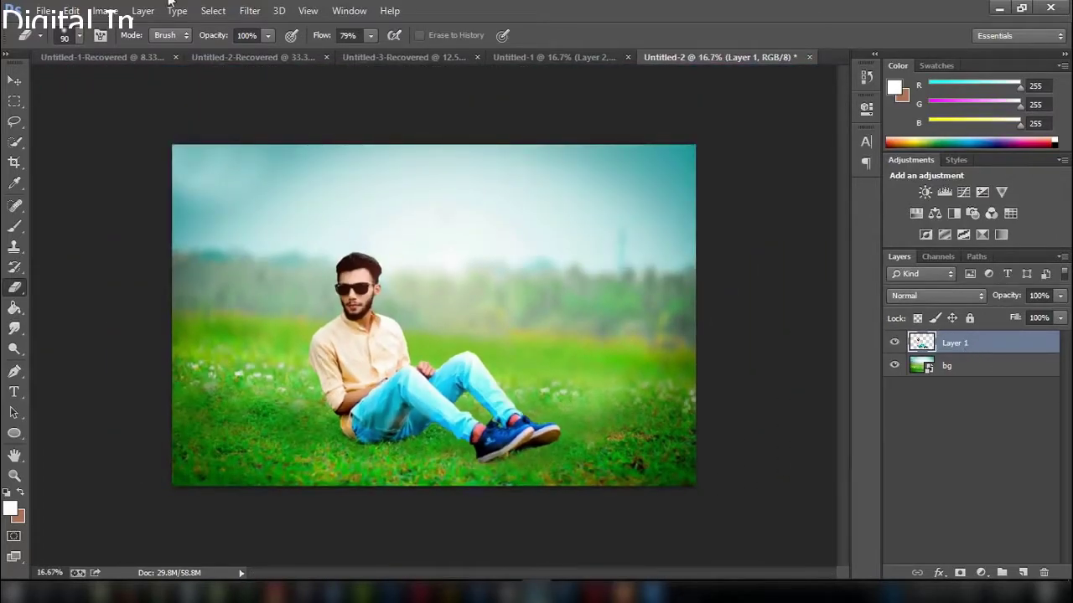
# Apply Shadows/Highlights to the man with shadows at 14% and highlights at 1%
pyautogui.click(106, 11)
pyautogui.moveTo(128, 51)
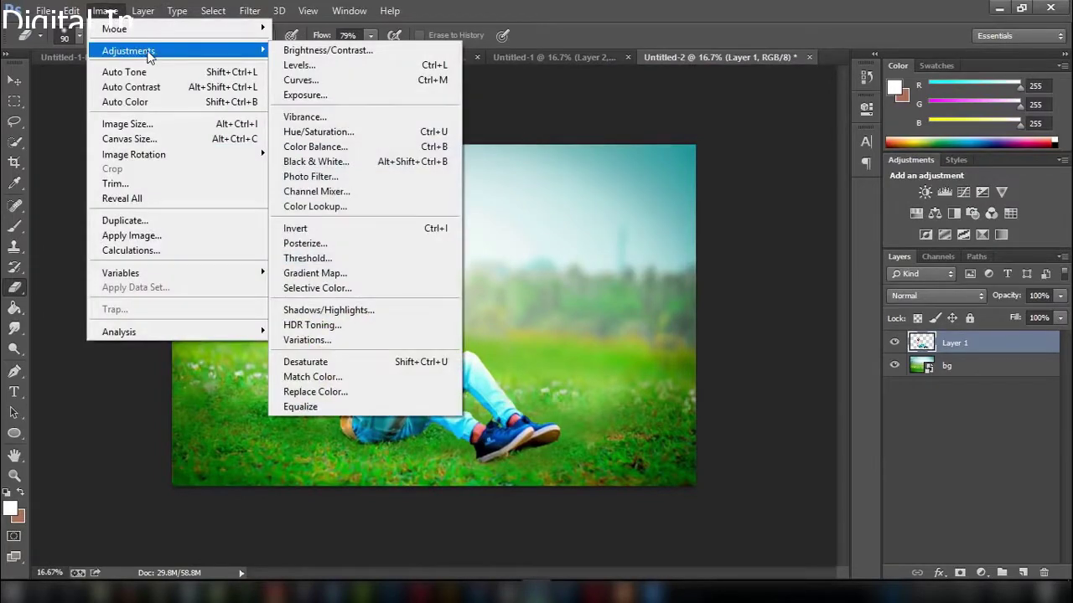
pyautogui.click(387, 310)
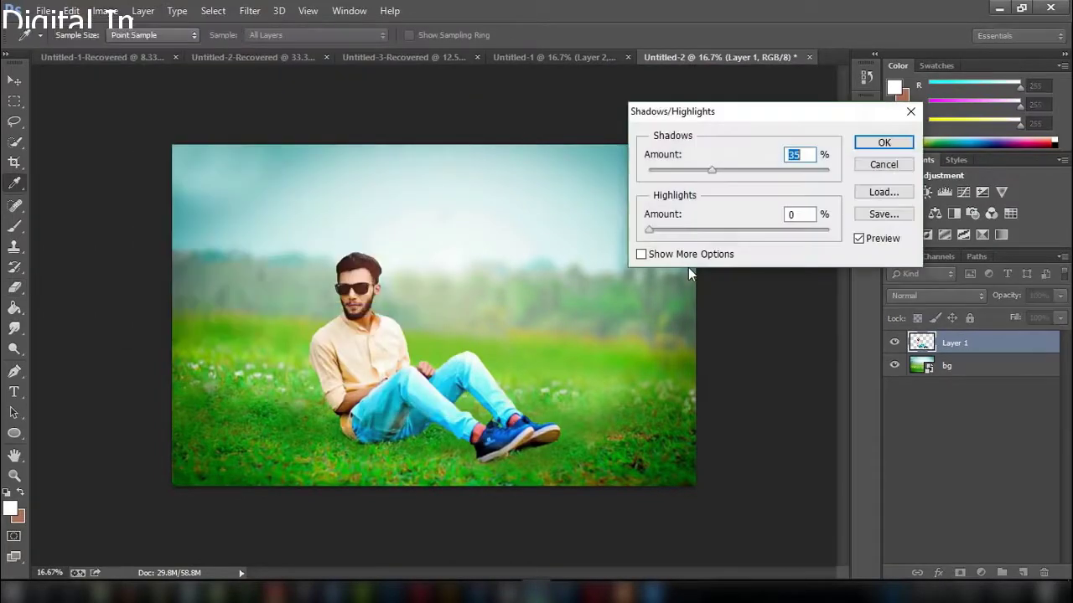
pyautogui.moveTo(710, 170)
pyautogui.mouseDown()
pyautogui.moveTo(644, 174)
pyautogui.moveTo(669, 175)
pyautogui.mouseUp()
pyautogui.moveTo(671, 227); pyautogui.dragTo(650, 227)
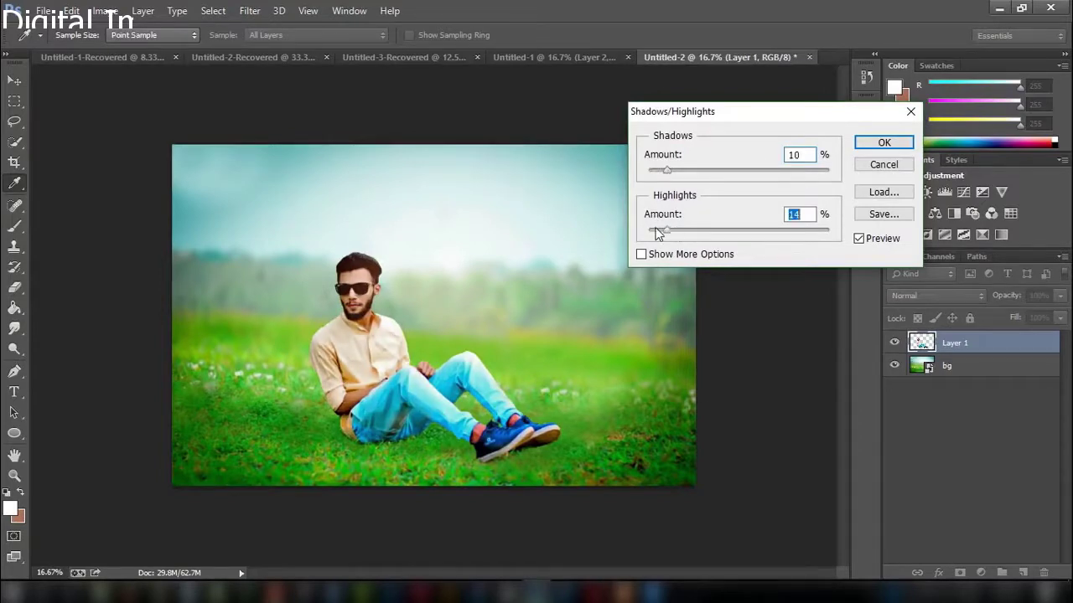
pyautogui.moveTo(672, 170); pyautogui.dragTo(679, 167)
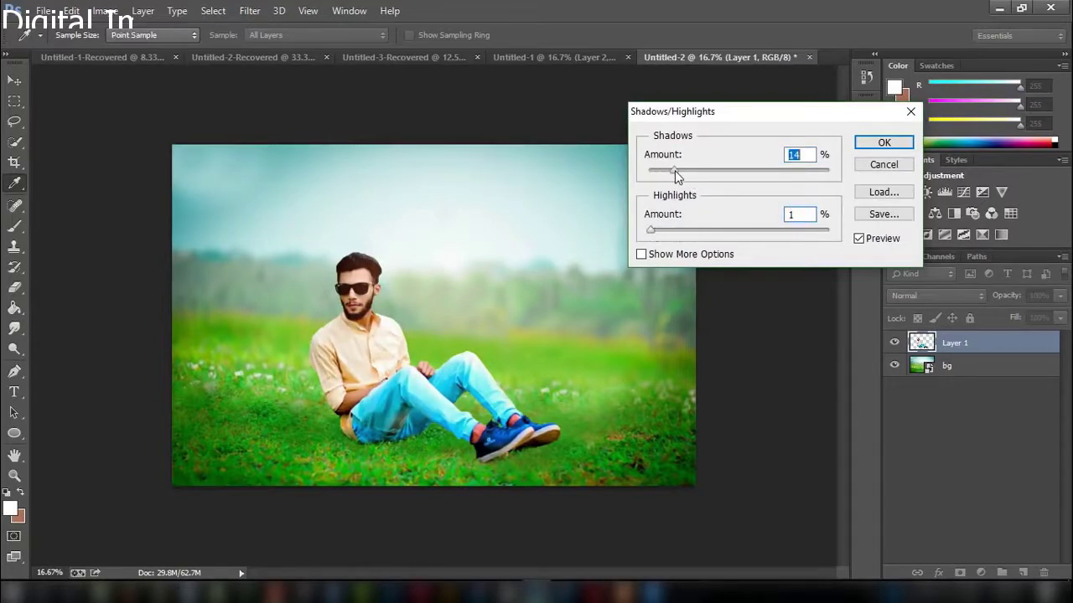
pyautogui.click(883, 144)
pyautogui.press('e')
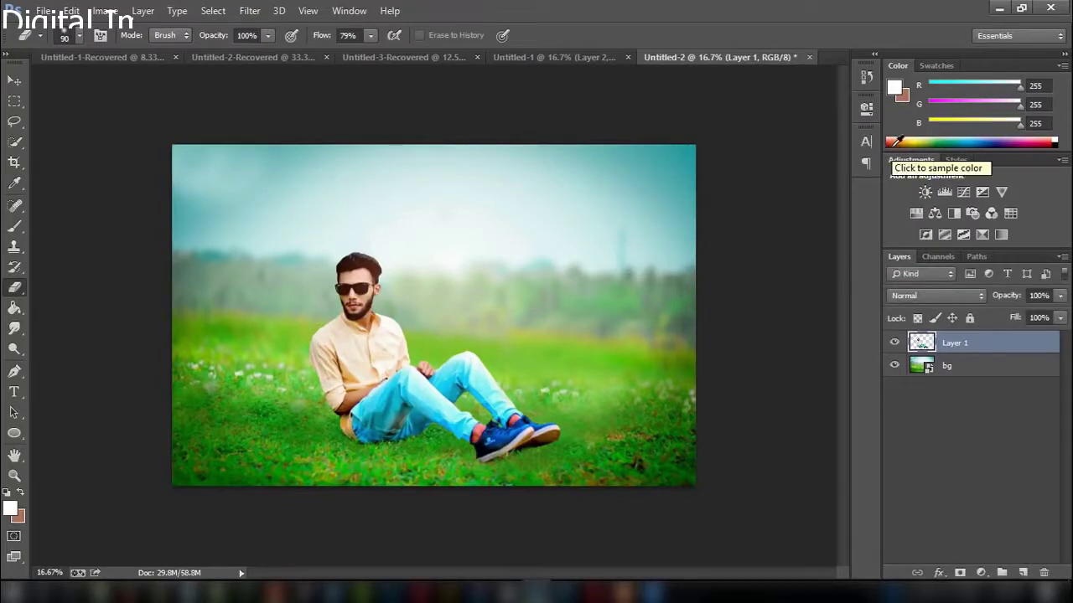
# Crop thin strips from the top corners and bottom edge of the composite
pyautogui.click(1009, 371)
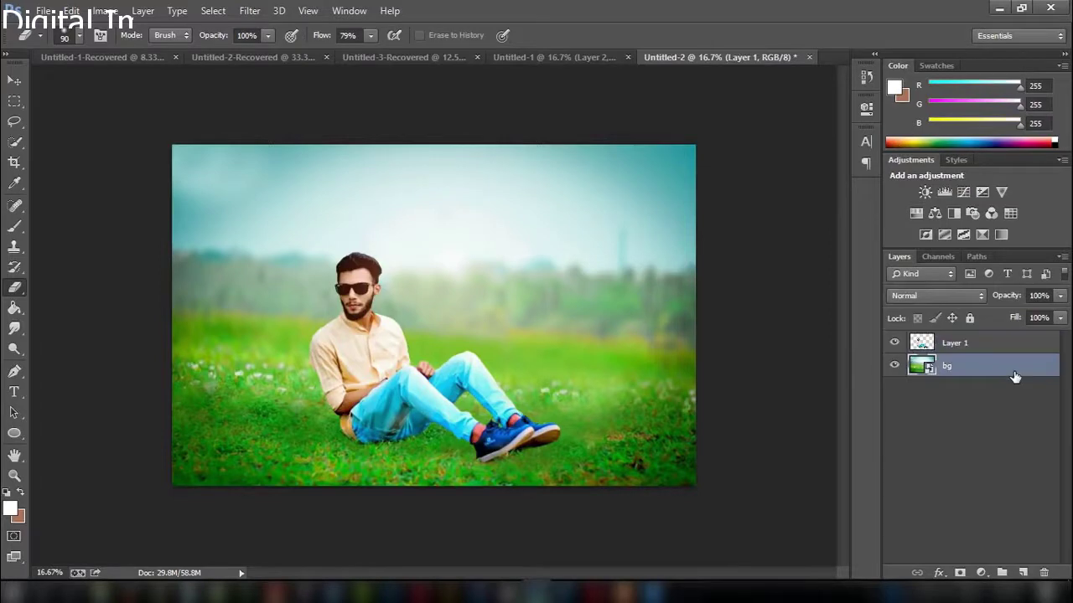
pyautogui.click(12, 165)
pyautogui.moveTo(174, 144); pyautogui.dragTo(174, 149)
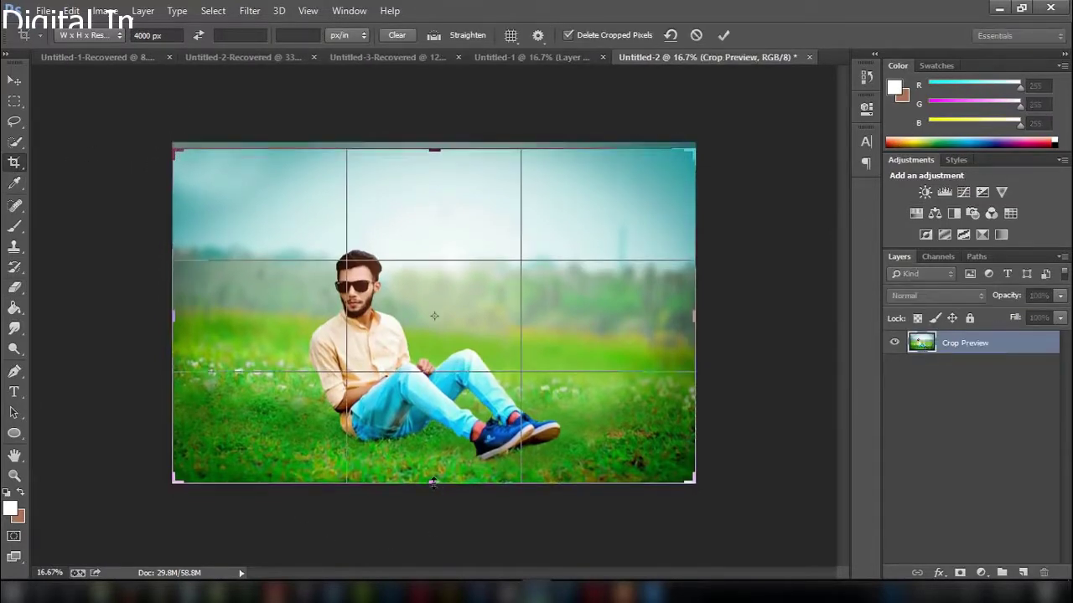
pyautogui.moveTo(440, 486); pyautogui.dragTo(440, 481)
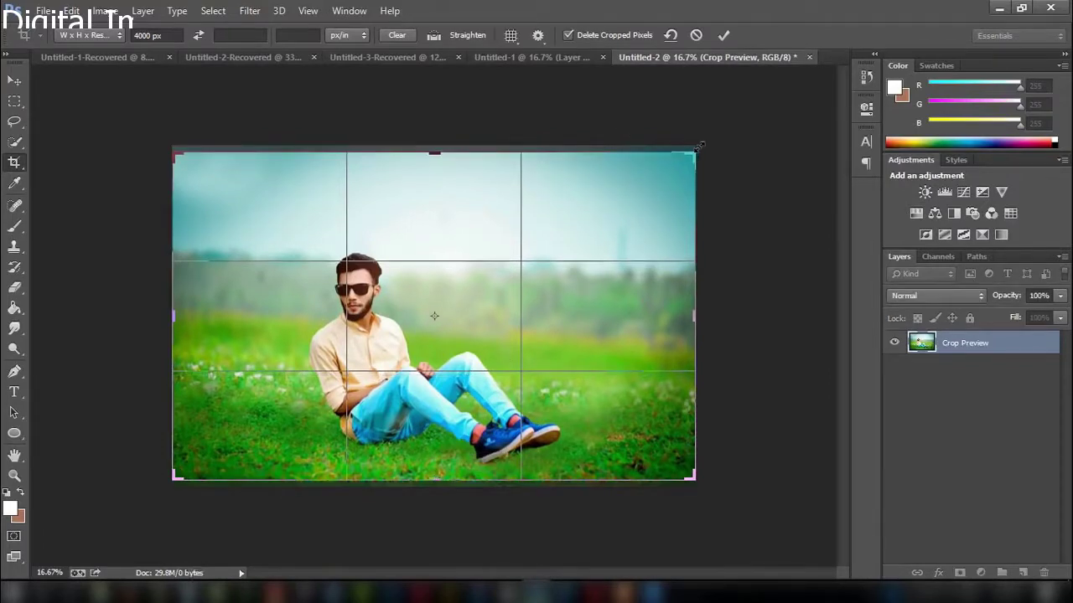
pyautogui.moveTo(698, 146); pyautogui.dragTo(694, 152)
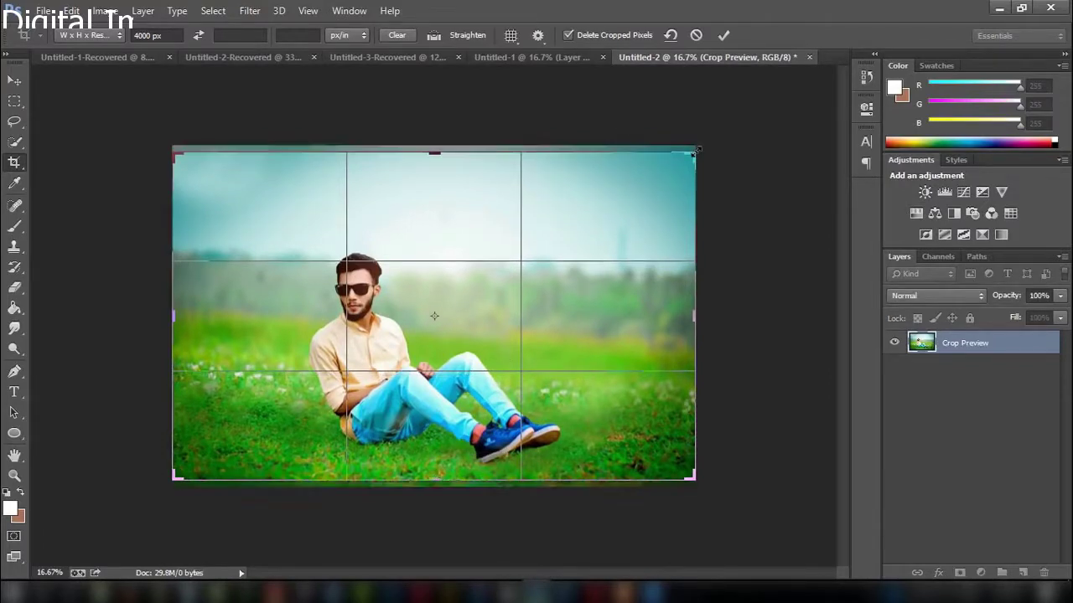
pyautogui.click(723, 35)
# Reselect the bg layer and bring up its layer options
pyautogui.click(977, 343)
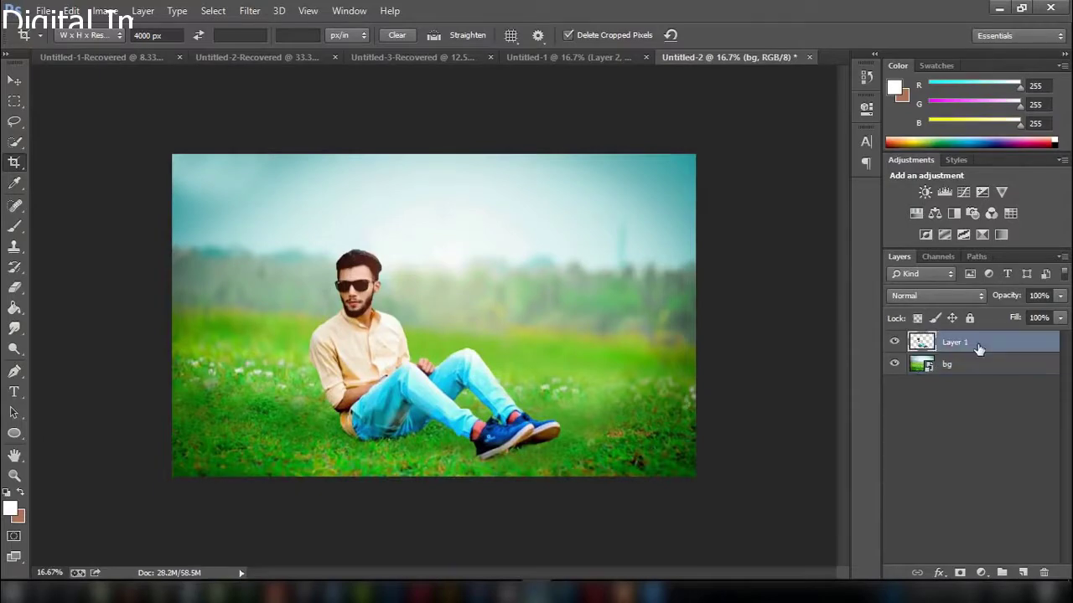
pyautogui.click(980, 364)
pyautogui.rightClick(984, 363)
# Rasterize bg and duplicate it as a bg copy layer
pyautogui.click(674, 245)
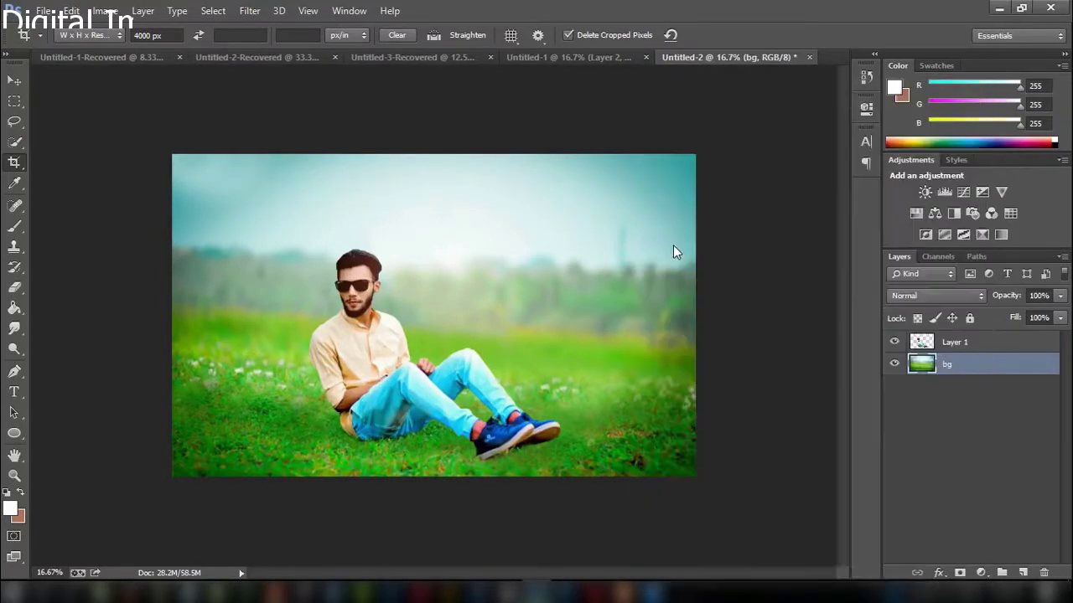
pyautogui.click(250, 12)
pyautogui.moveTo(258, 184)
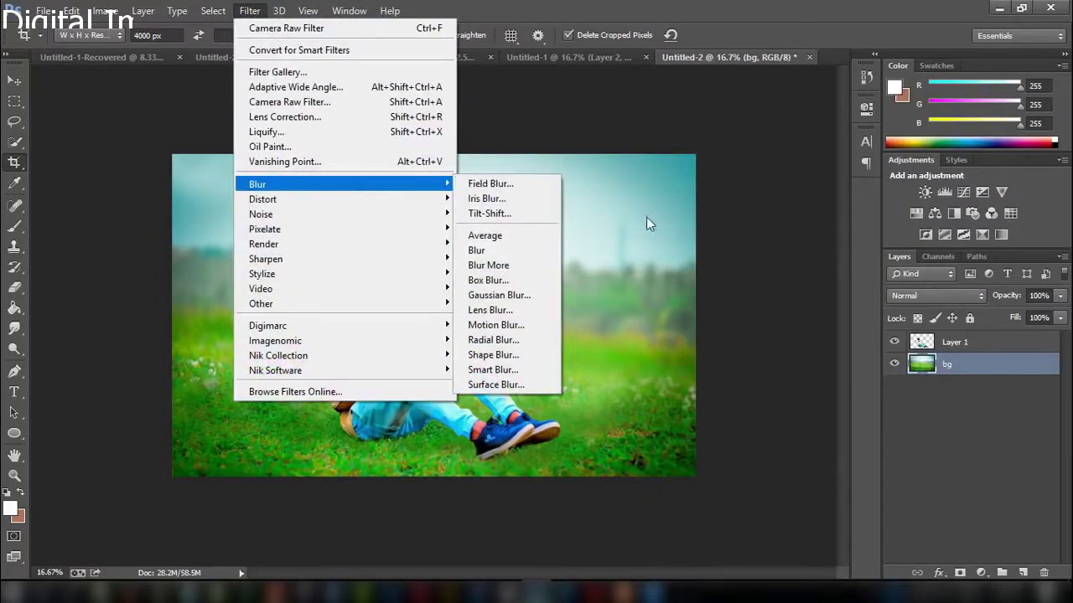
pyautogui.click(949, 359)
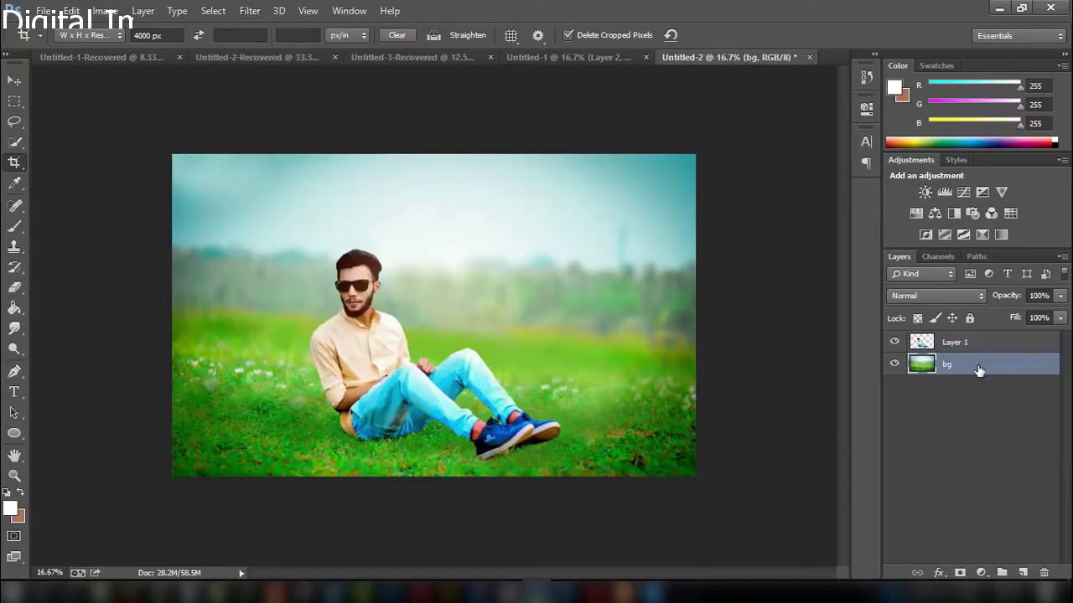
pyautogui.moveTo(977, 364); pyautogui.dragTo(1021, 572)
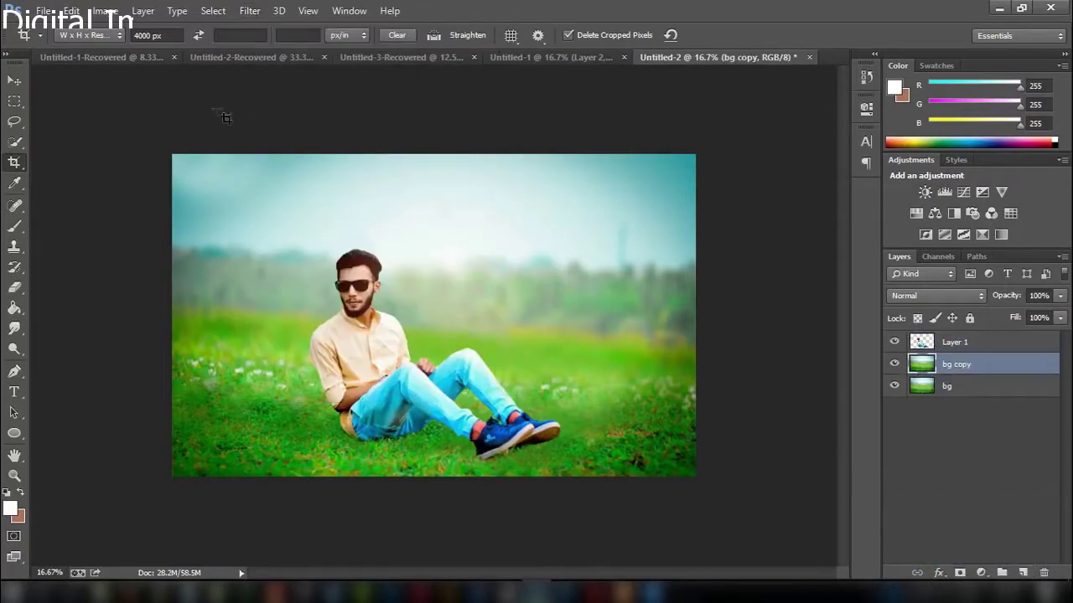
# Blur the bg copy above the foreground grass with a 22.3-pixel Gaussian Blur
pyautogui.click(250, 11)
pyautogui.click(14, 100)
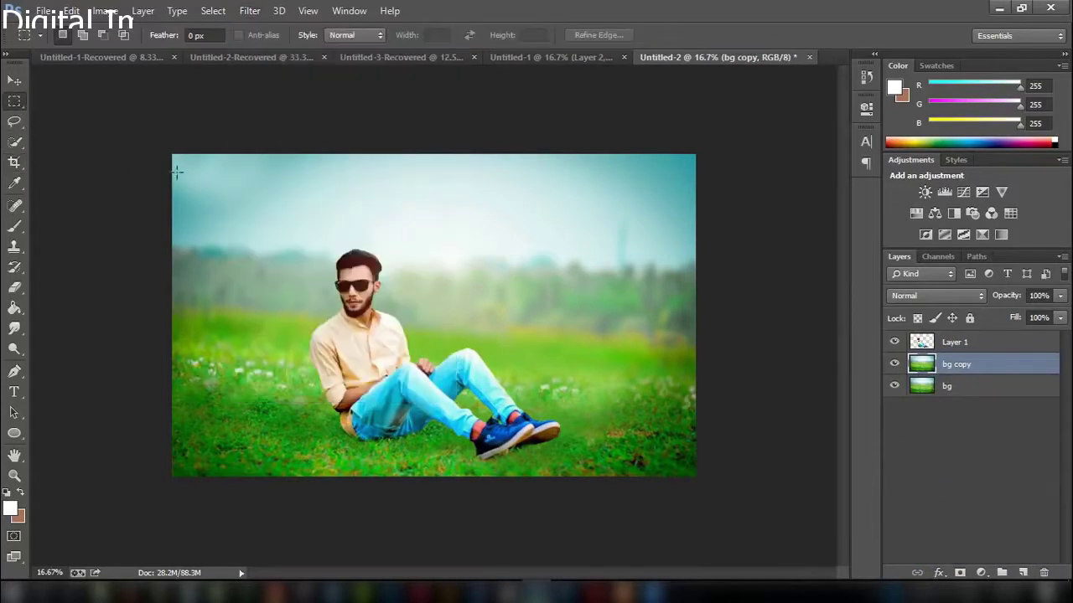
pyautogui.moveTo(165, 149); pyautogui.dragTo(700, 401)
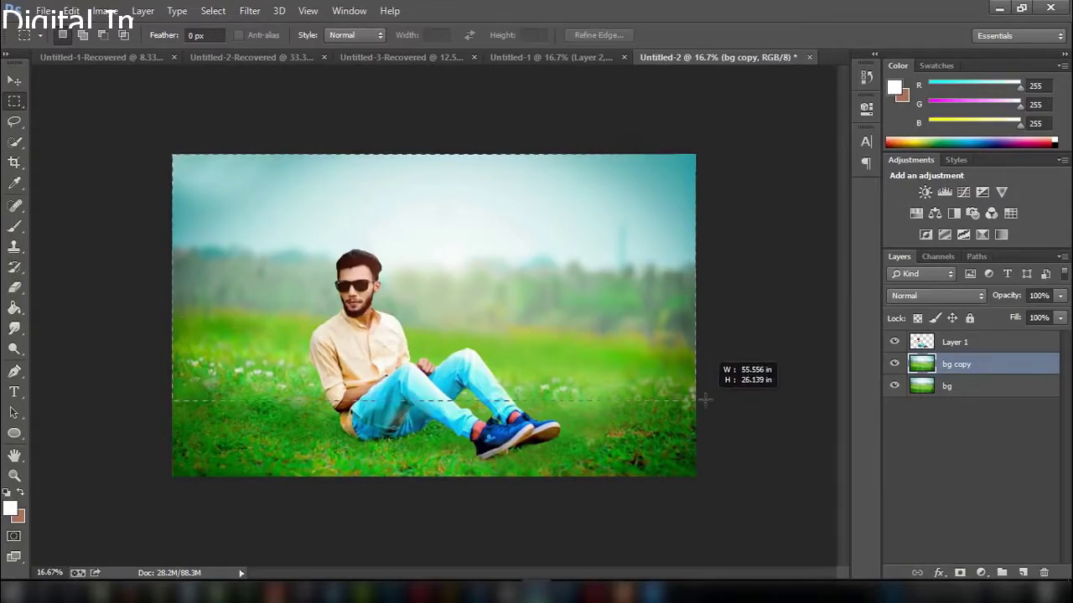
pyautogui.click(250, 11)
pyautogui.moveTo(257, 184)
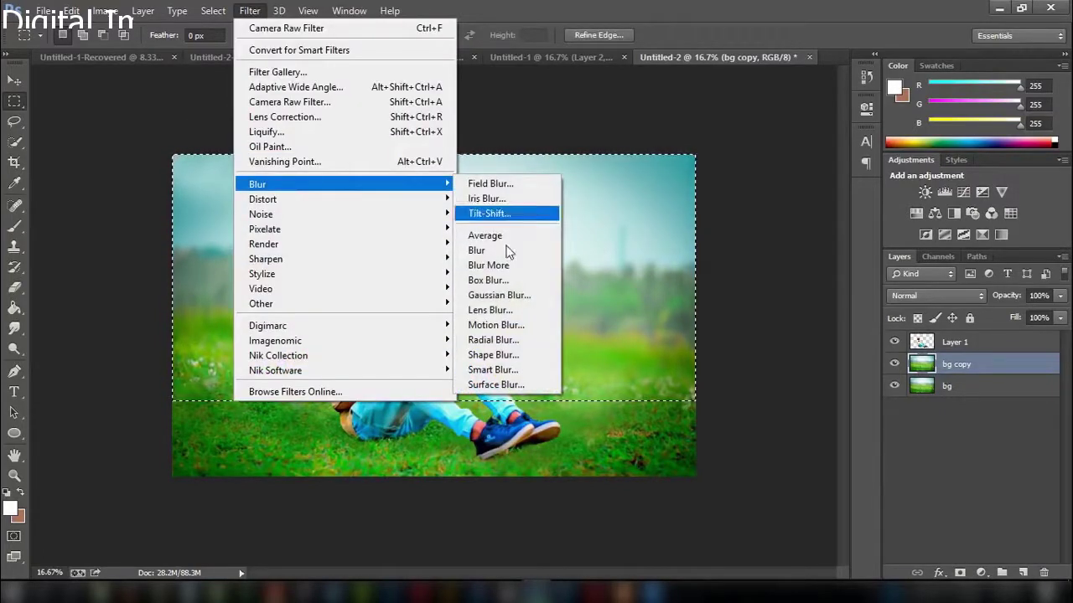
pyautogui.click(512, 296)
pyautogui.moveTo(824, 276)
pyautogui.mouseDown()
pyautogui.moveTo(837, 276)
pyautogui.moveTo(825, 277)
pyautogui.mouseUp()
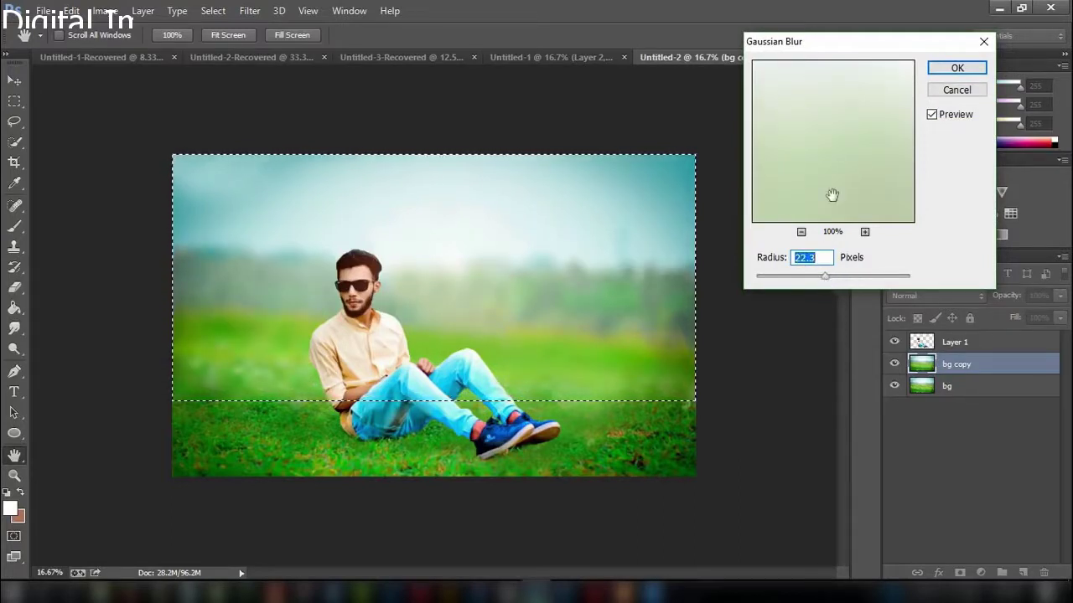
pyautogui.click(956, 68)
pyautogui.press('m')
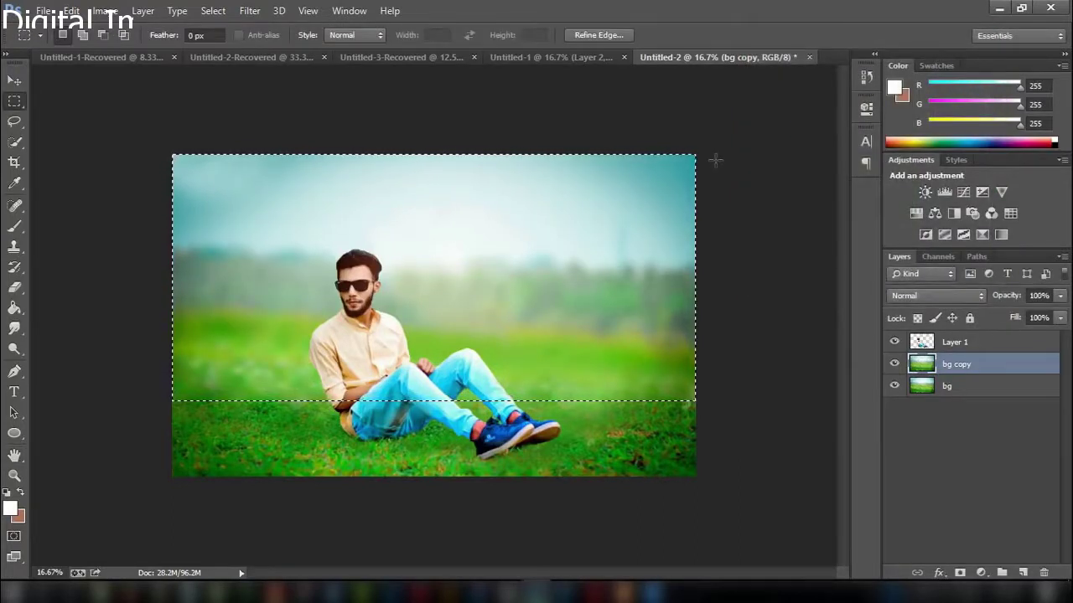
pyautogui.hotkey('ctrl', 'd')
# Erase the blur from the lower grass with a 700 px eraser
pyautogui.click(10, 289)
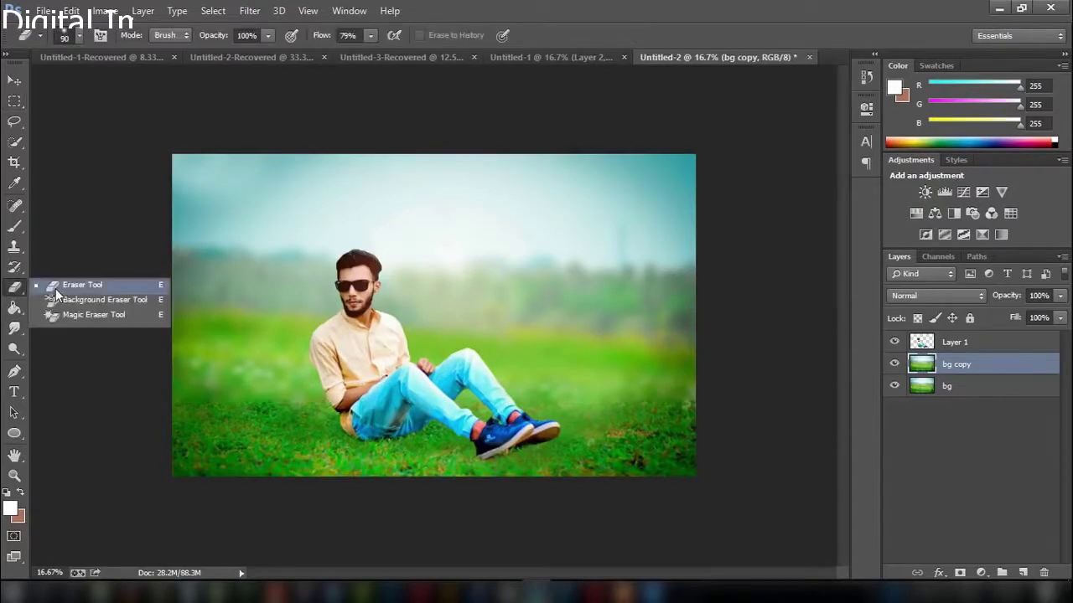
pyautogui.click(56, 288)
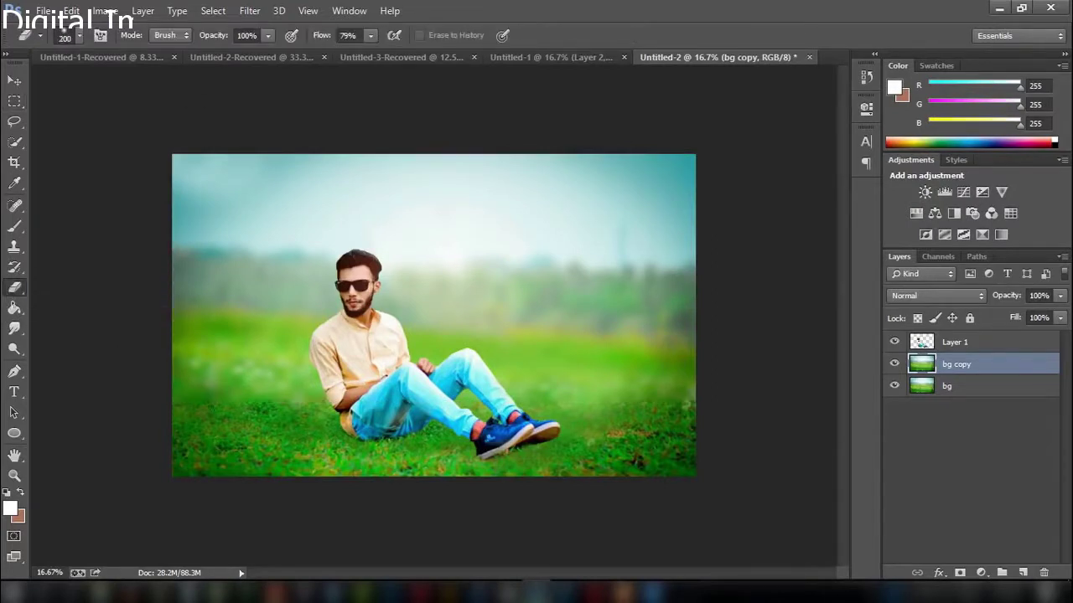
pyautogui.press(']')
pyautogui.press(']')
pyautogui.press(']')
pyautogui.moveTo(664, 419); pyautogui.dragTo(549, 426)
# Set the blurred copy to 73% opacity and merge it down into bg
pyautogui.click(1060, 297)
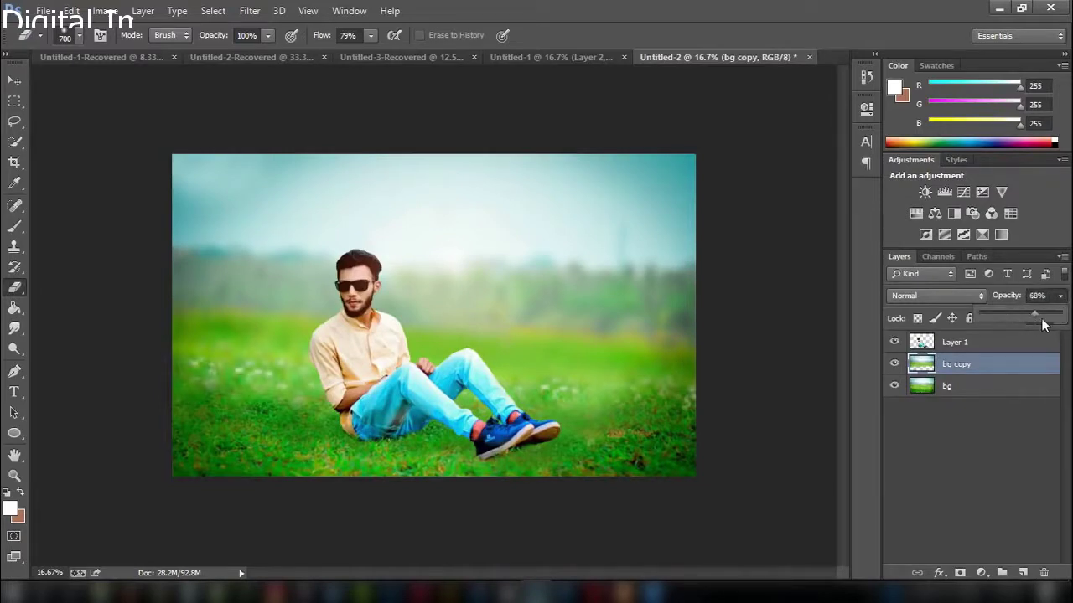
pyautogui.moveTo(1012, 316); pyautogui.dragTo(1022, 329)
pyautogui.rightClick(1006, 379)
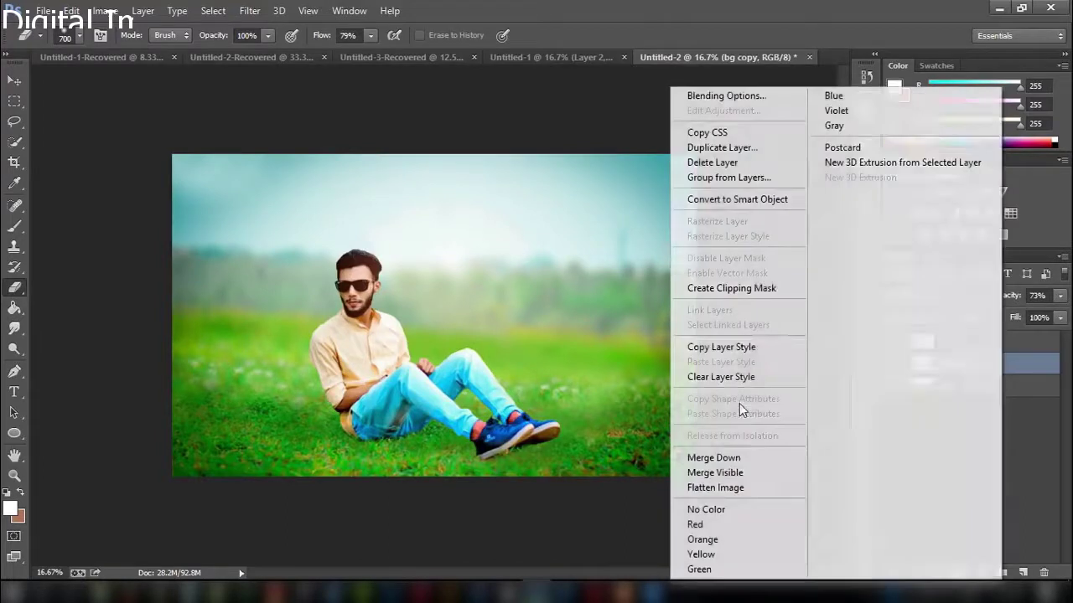
pyautogui.click(742, 458)
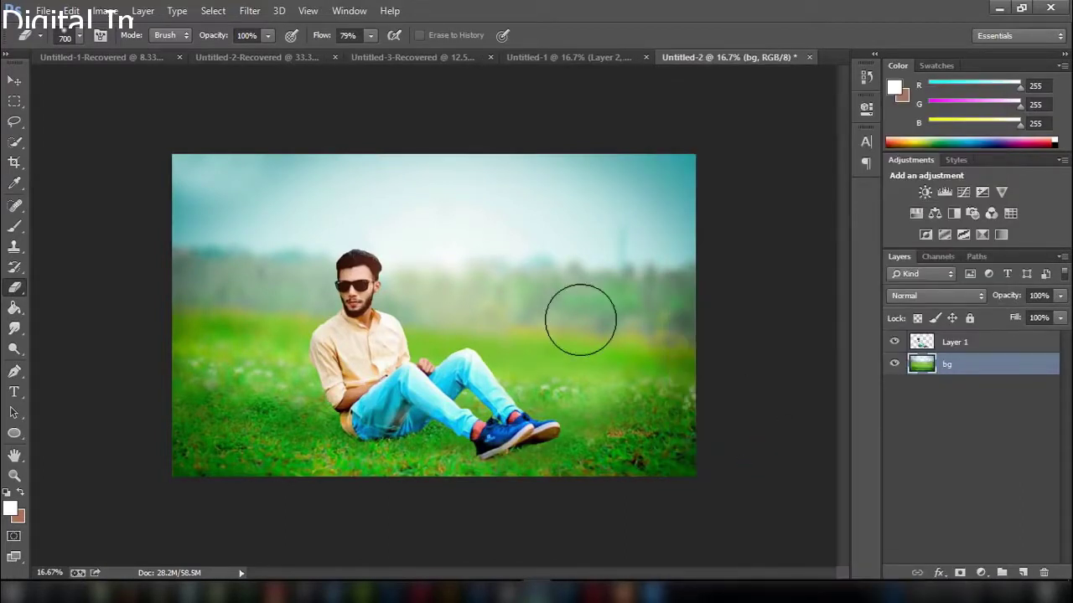
# Find Grass-PNG-Images on the STOCK (E:) drive and place it as an embedded layer
pyautogui.click(42, 10)
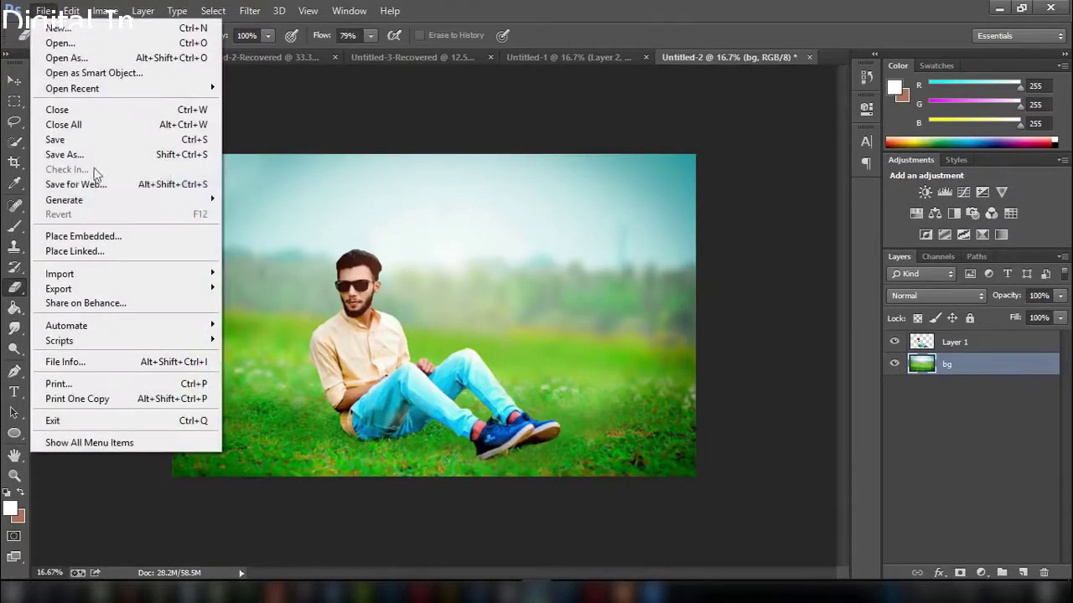
pyautogui.click(126, 237)
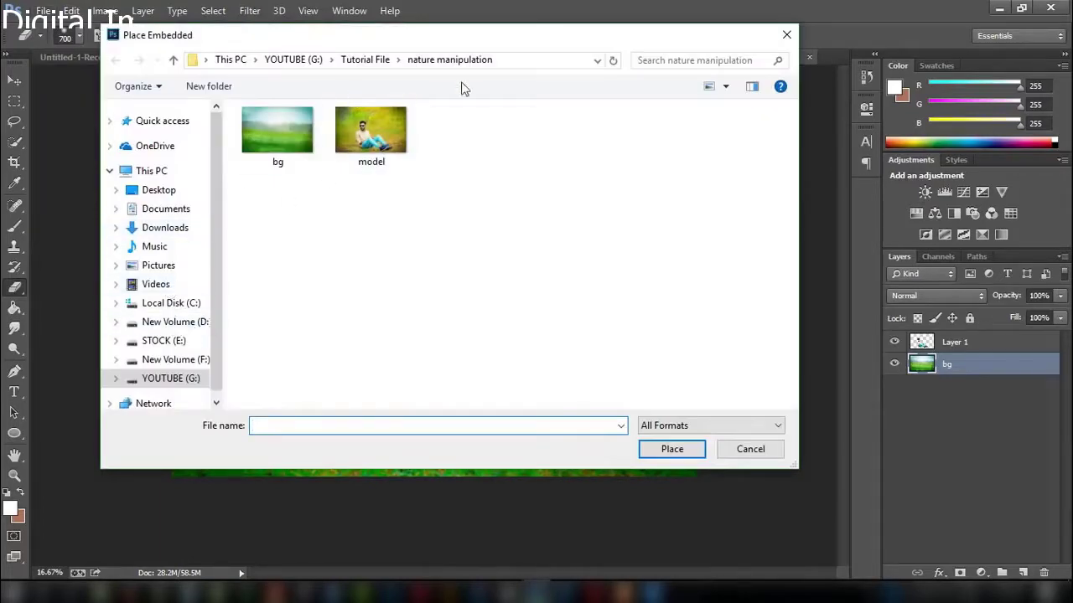
pyautogui.moveTo(629, 40)
pyautogui.mouseDown()
pyautogui.moveTo(644, 114)
pyautogui.moveTo(621, 83)
pyautogui.mouseUp()
pyautogui.click(160, 389)
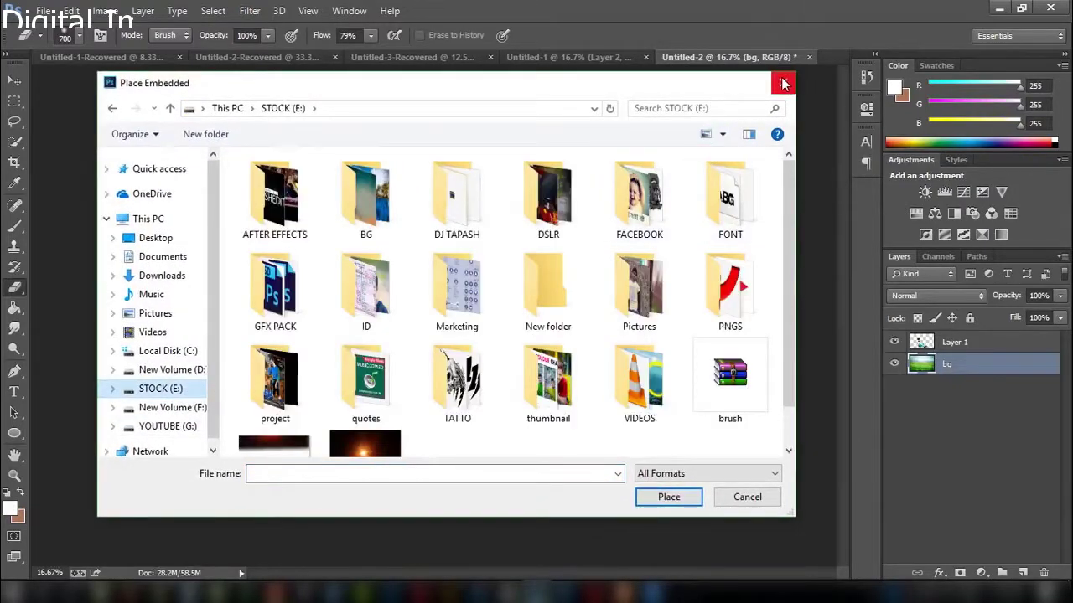
pyautogui.click(704, 108)
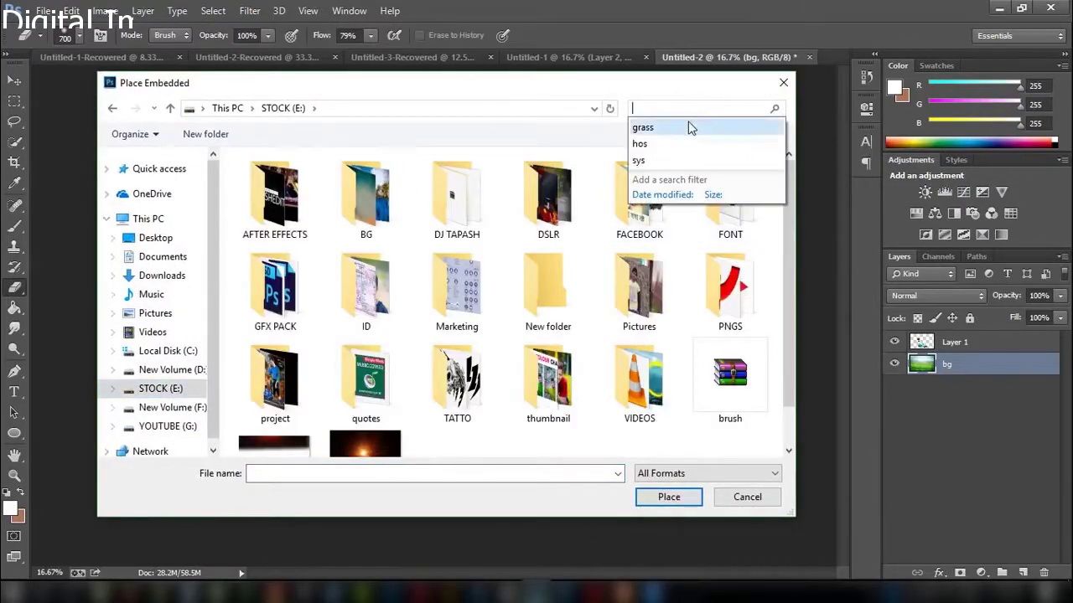
pyautogui.click(689, 127)
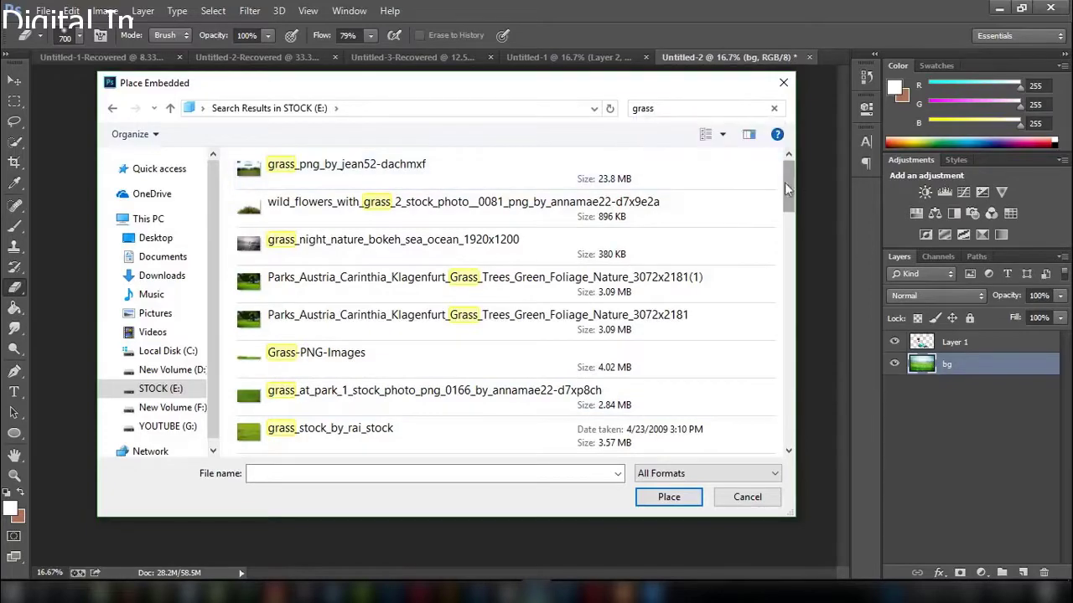
pyautogui.click(407, 360)
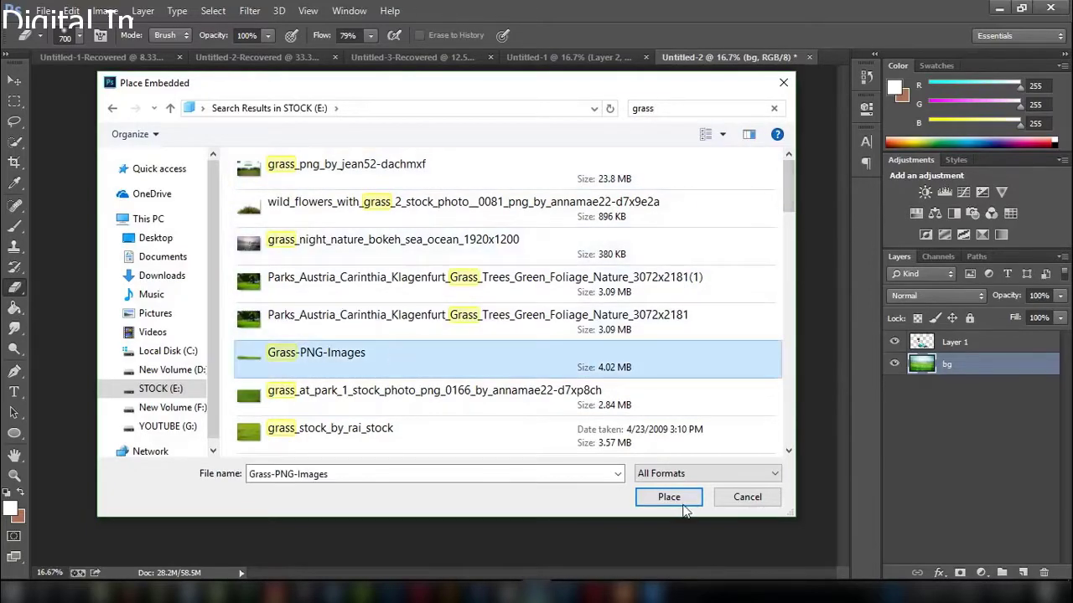
pyautogui.click(682, 506)
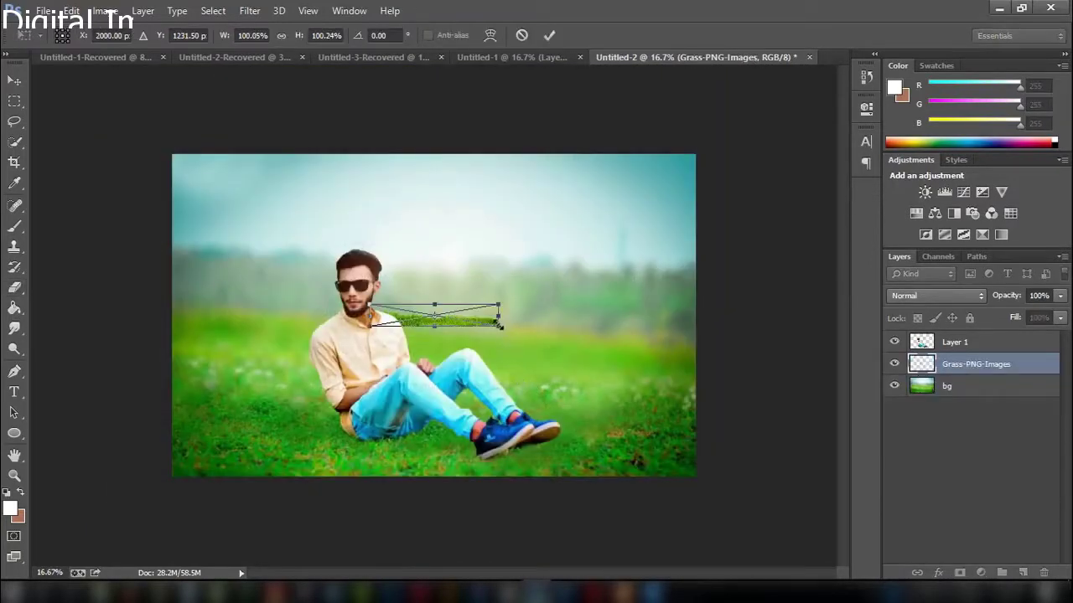
# Stretch the placed grass across the image width, lower it and commit the placement
pyautogui.moveTo(501, 326)
pyautogui.mouseDown()
pyautogui.moveTo(689, 356)
pyautogui.moveTo(670, 393)
pyautogui.moveTo(673, 385)
pyautogui.mouseUp()
pyautogui.moveTo(637, 355); pyautogui.dragTo(643, 402)
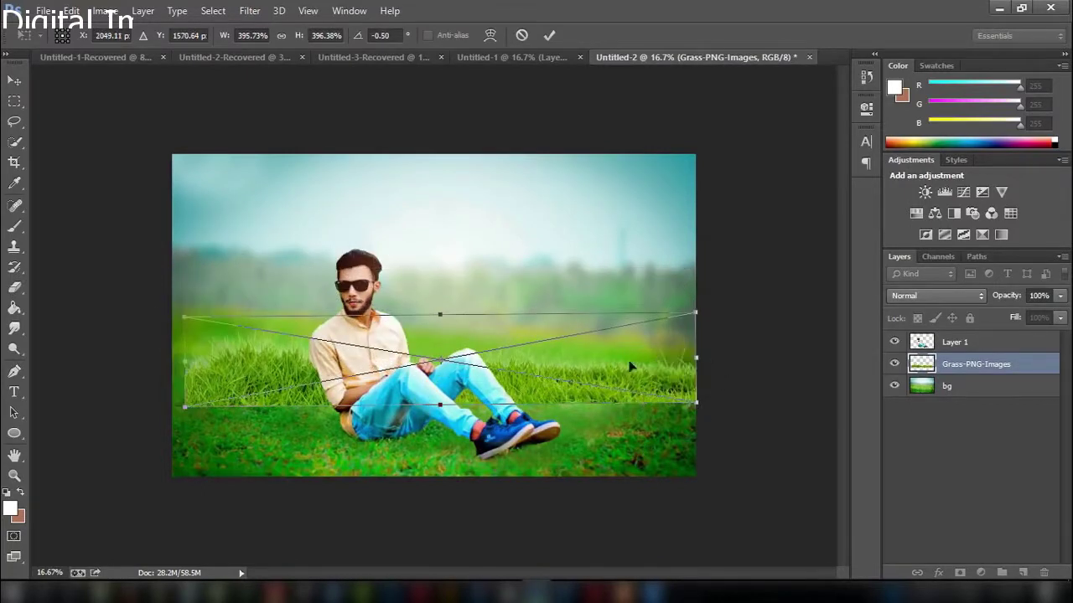
pyautogui.click(549, 39)
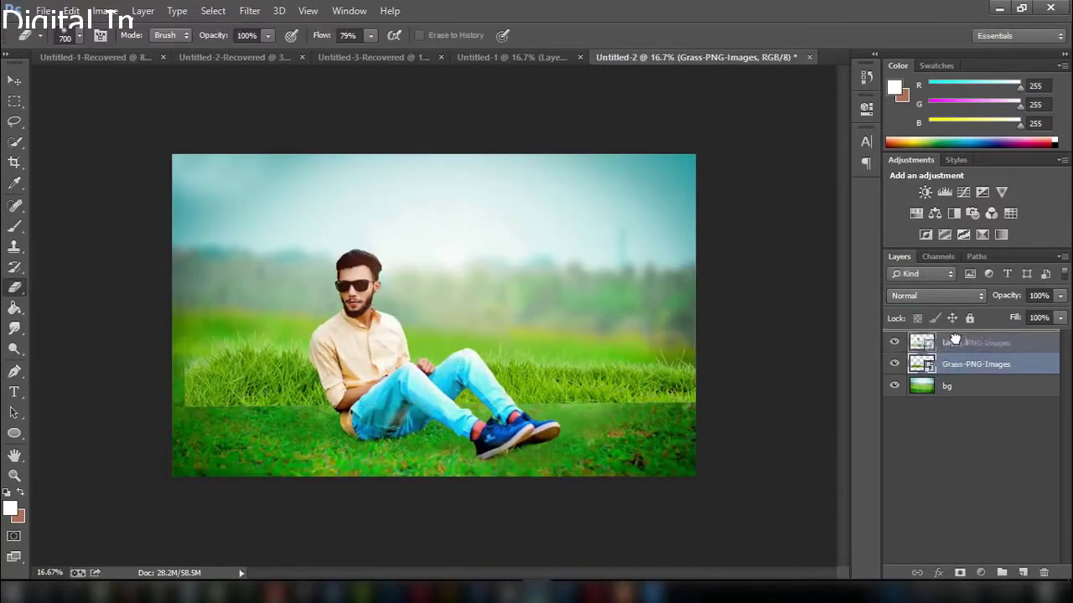
# Move the grass layer above Layer 1, rasterize it and drag it over the man's legs
pyautogui.moveTo(955, 365); pyautogui.dragTo(962, 349)
pyautogui.rightClick(963, 354)
pyautogui.click(695, 242)
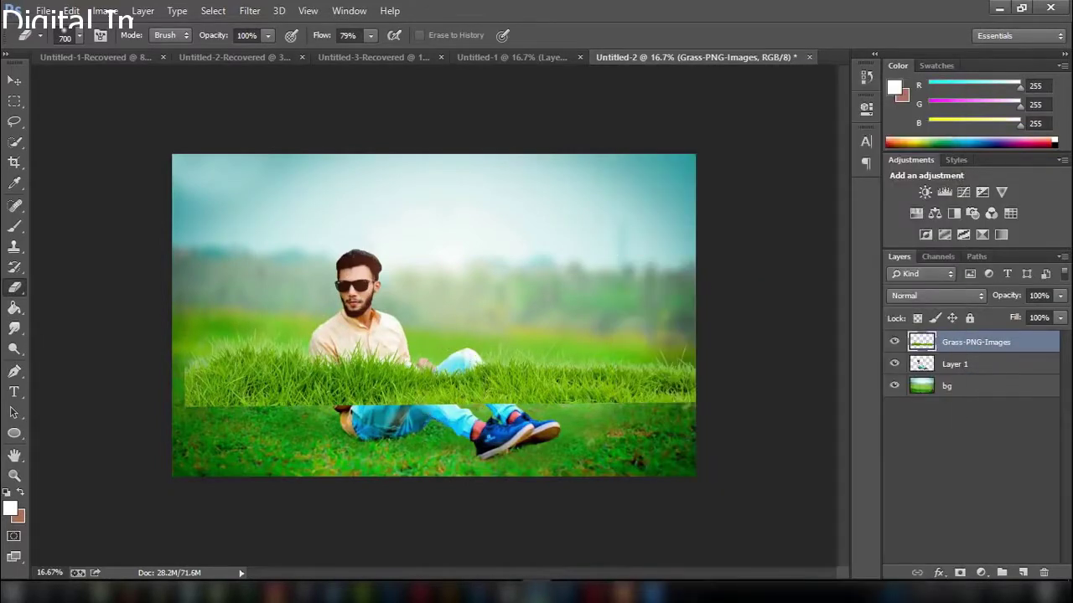
pyautogui.click(15, 81)
pyautogui.moveTo(482, 325)
pyautogui.mouseDown()
pyautogui.moveTo(483, 344)
pyautogui.moveTo(440, 294)
pyautogui.mouseUp()
# Free-transform the grass to about 178%, levelled and positioned across the lower meadow
pyautogui.hotkey('ctrl', 't')
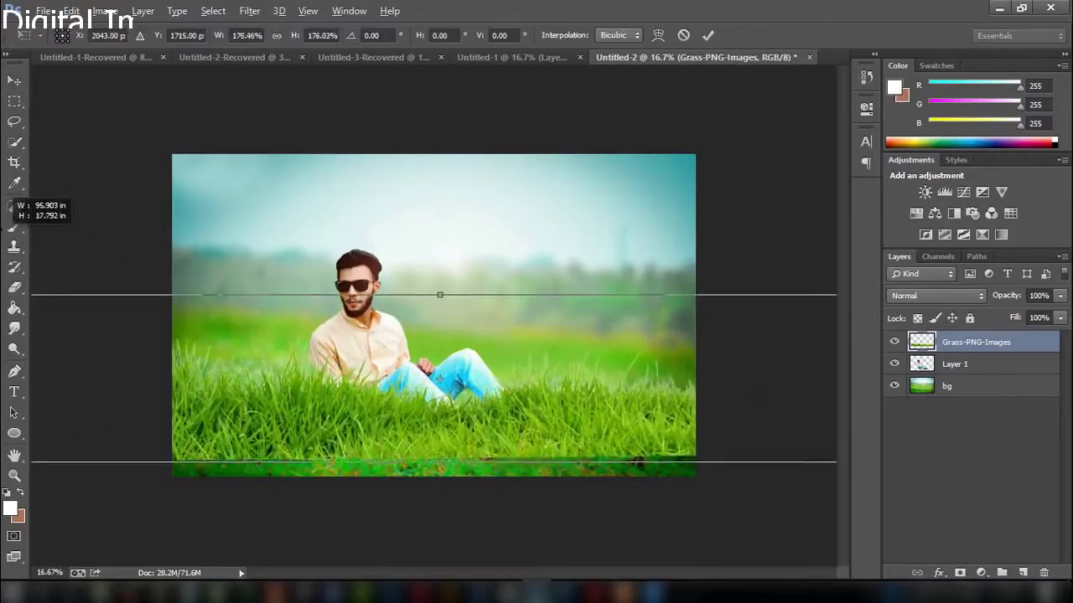
pyautogui.moveTo(560, 412); pyautogui.dragTo(682, 444)
pyautogui.moveTo(531, 259); pyautogui.dragTo(534, 259)
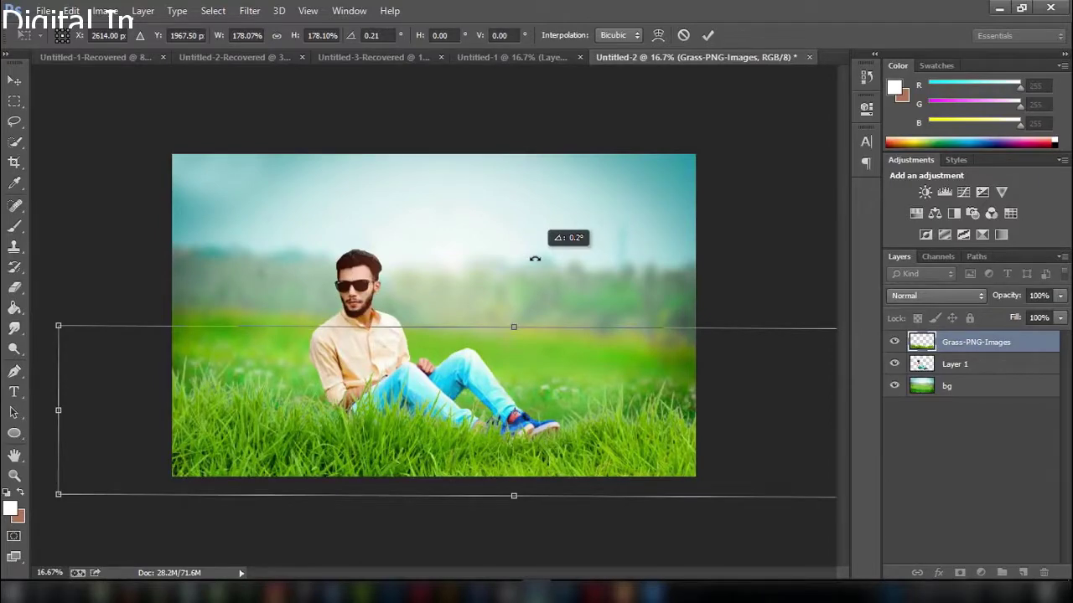
pyautogui.moveTo(603, 369); pyautogui.dragTo(617, 413)
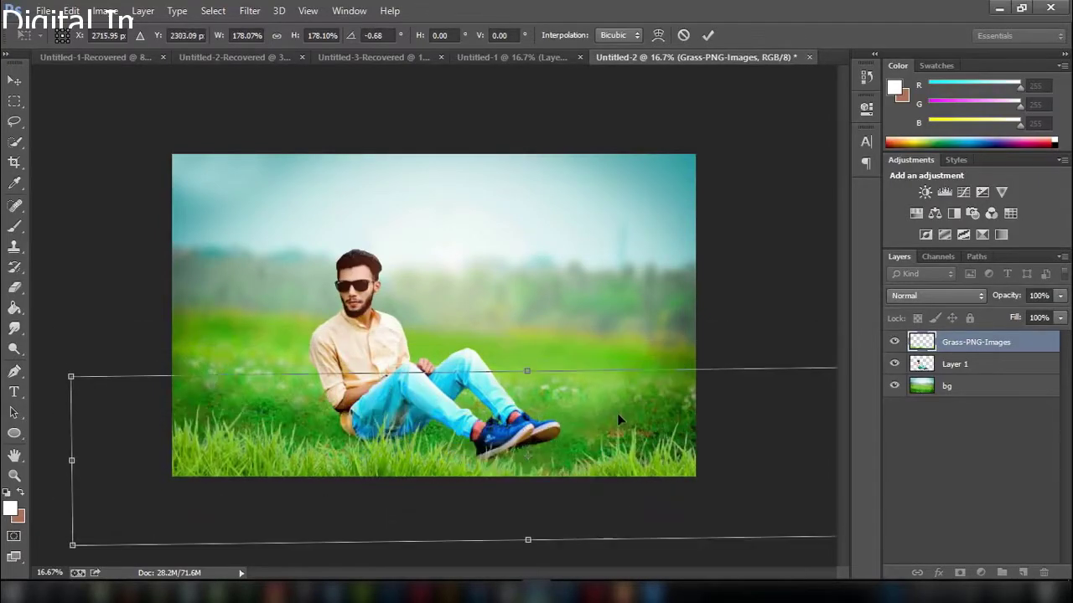
pyautogui.moveTo(561, 309)
pyautogui.mouseDown()
pyautogui.moveTo(542, 304)
pyautogui.moveTo(554, 308)
pyautogui.mouseUp()
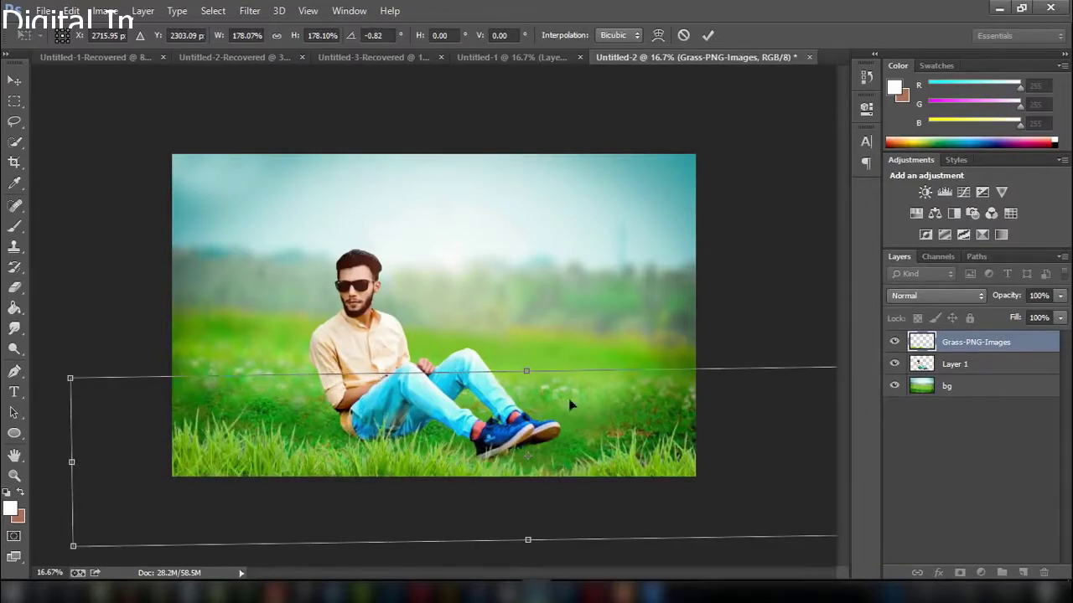
pyautogui.moveTo(570, 385); pyautogui.dragTo(566, 340)
pyautogui.click(707, 35)
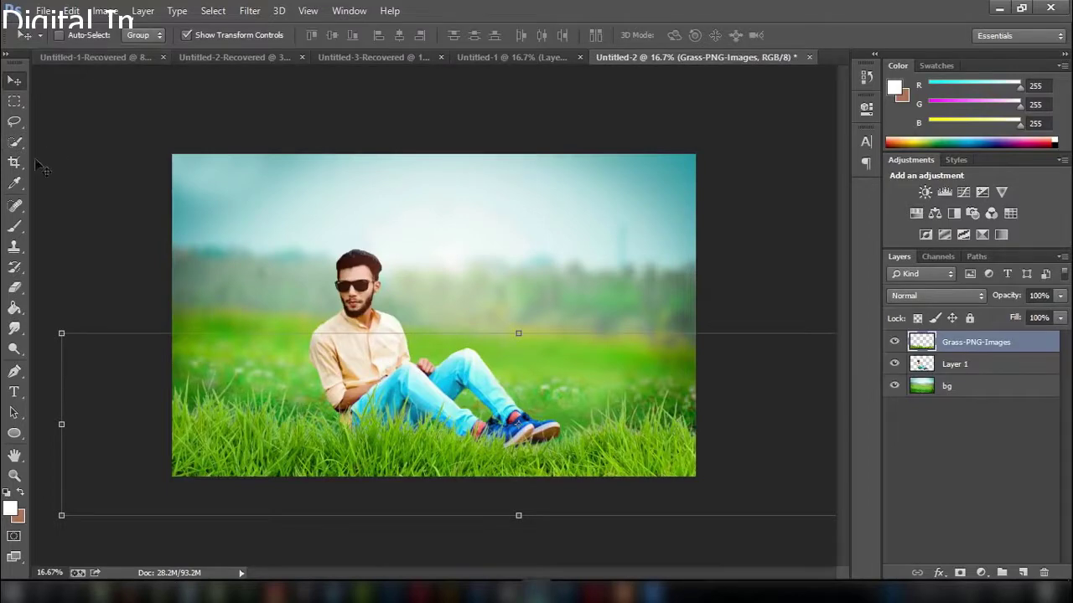
# Apply Levels to the grass layer with input levels 11, 0.82 and 255
pyautogui.click(104, 10)
pyautogui.moveTo(128, 50)
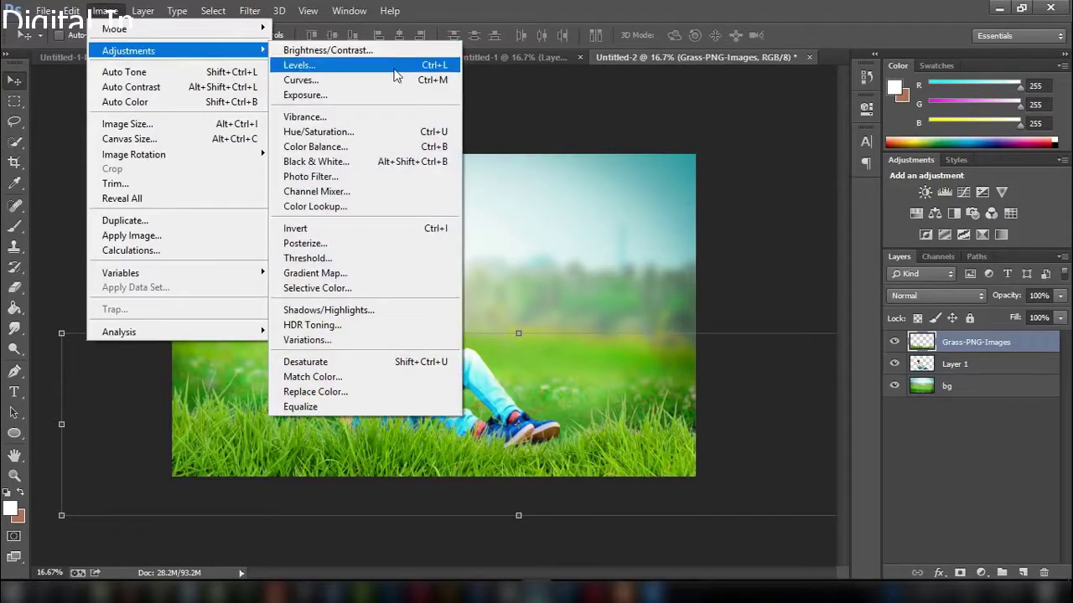
pyautogui.click(396, 65)
pyautogui.moveTo(763, 265); pyautogui.dragTo(772, 266)
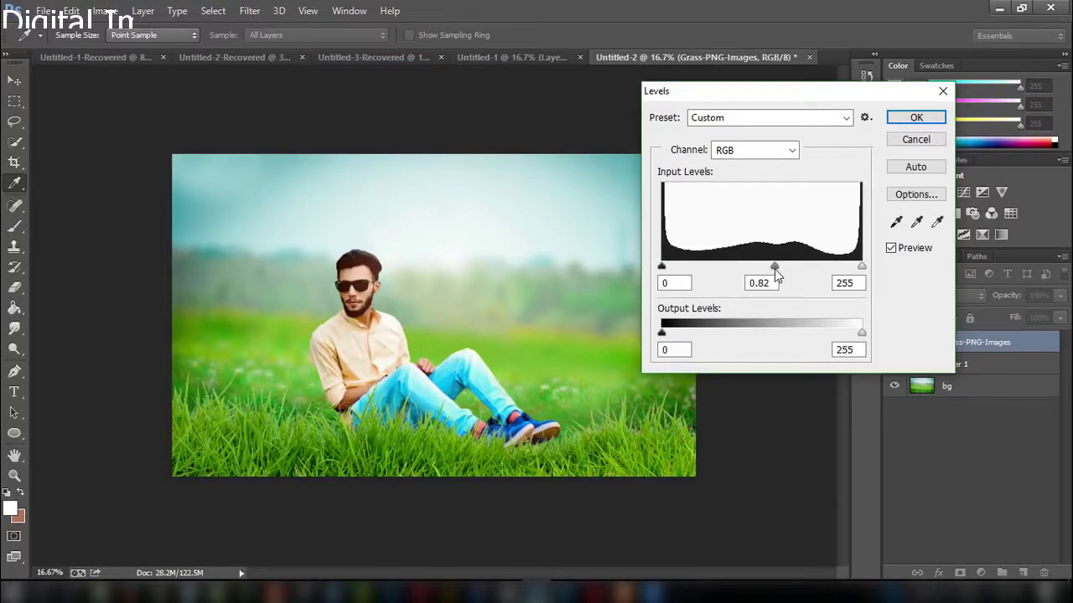
pyautogui.moveTo(662, 267)
pyautogui.mouseDown()
pyautogui.moveTo(683, 268)
pyautogui.moveTo(672, 277)
pyautogui.mouseUp()
pyautogui.click(671, 273)
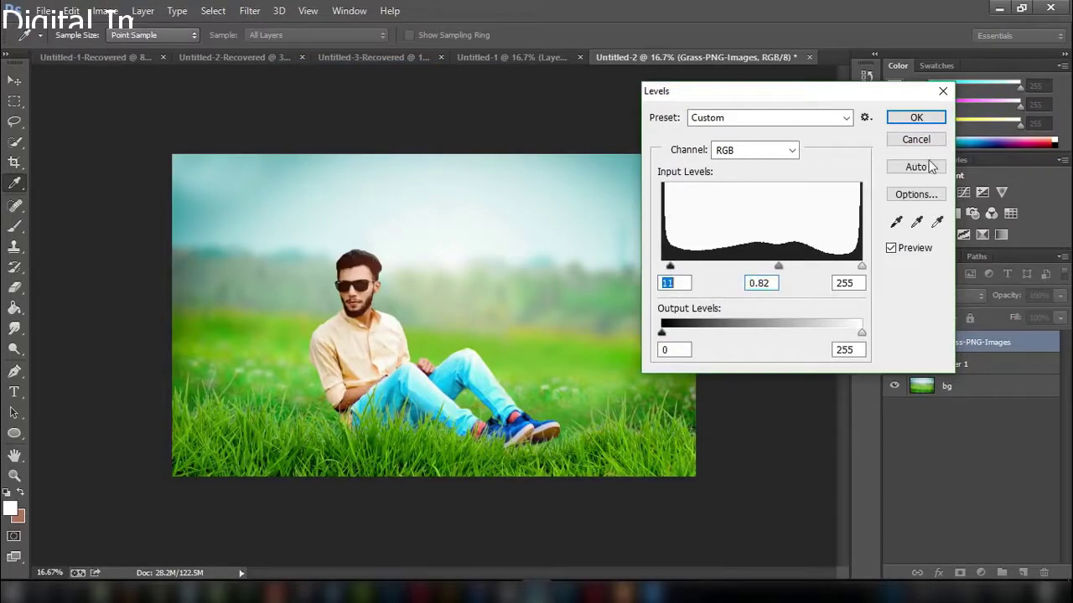
pyautogui.click(916, 118)
pyautogui.click(102, 11)
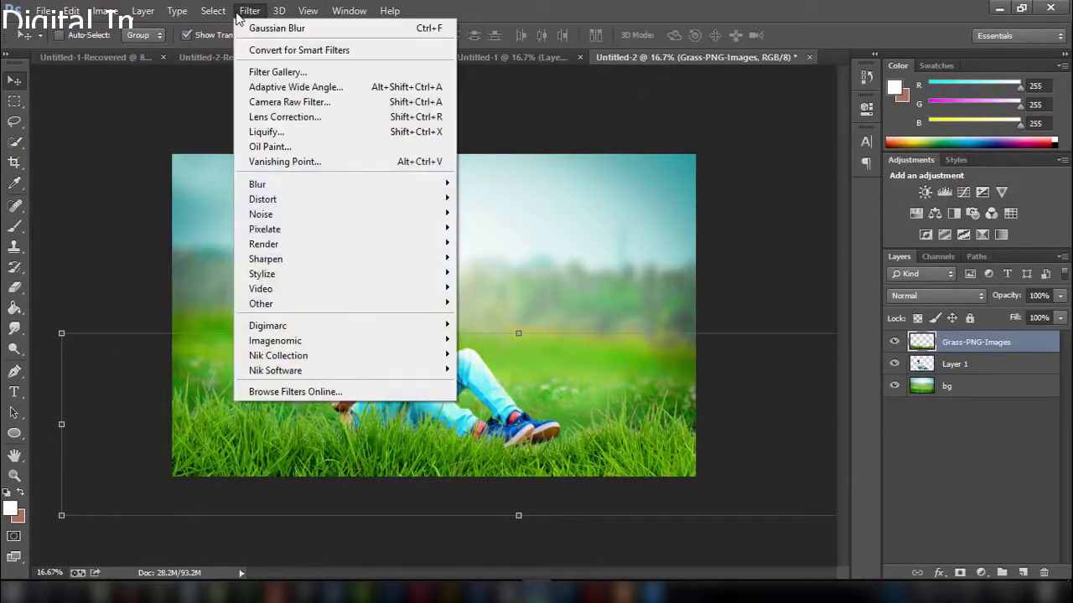
pyautogui.moveTo(128, 50)
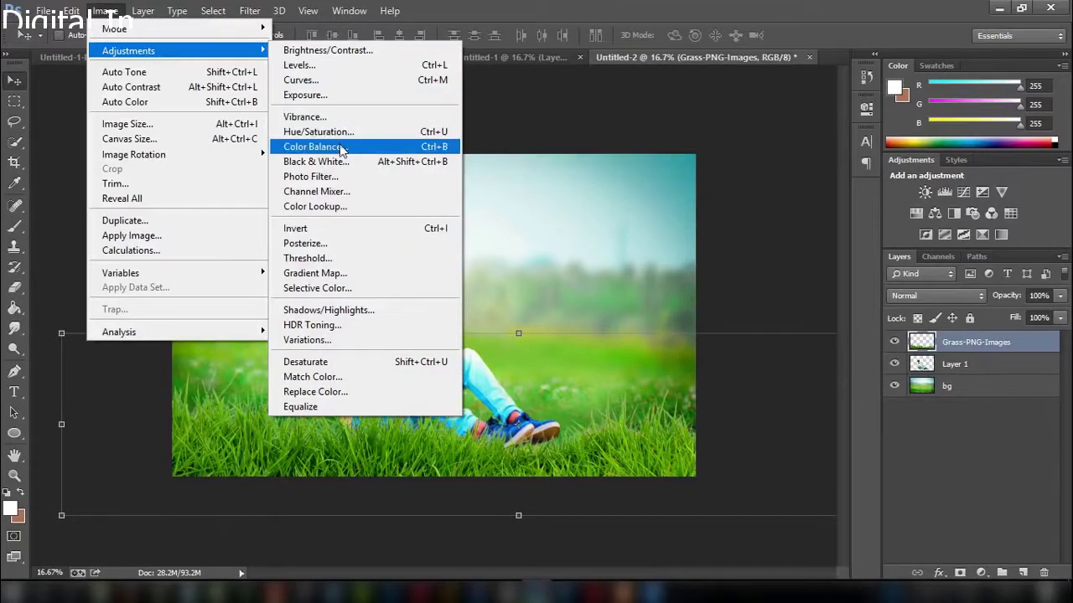
# Set the grass midtone Color Balance to +14, +33, +4
pyautogui.click(336, 148)
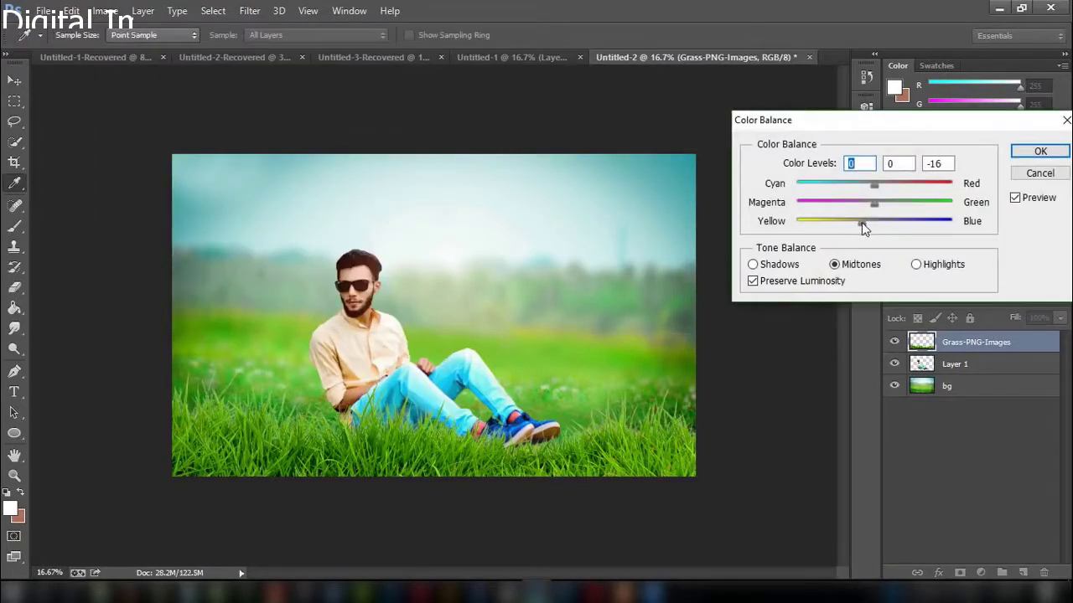
pyautogui.moveTo(869, 225)
pyautogui.mouseDown()
pyautogui.moveTo(886, 224)
pyautogui.moveTo(900, 204)
pyautogui.mouseUp()
pyautogui.click(900, 204)
pyautogui.moveTo(845, 184); pyautogui.dragTo(913, 188)
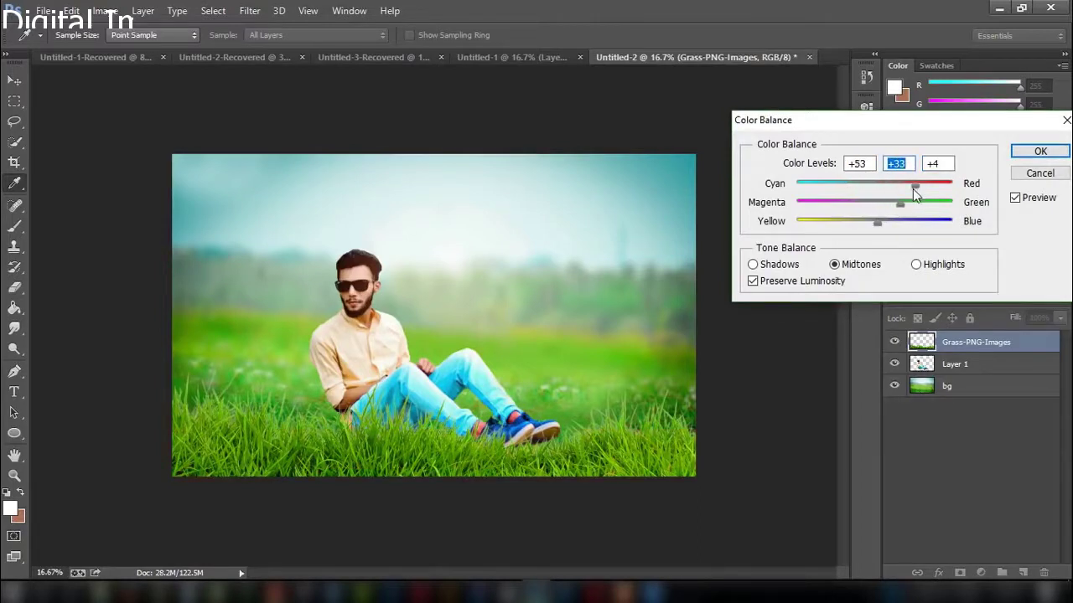
# Confirm the colour change and drag the grass layer upward with the Move tool
pyautogui.press('v')
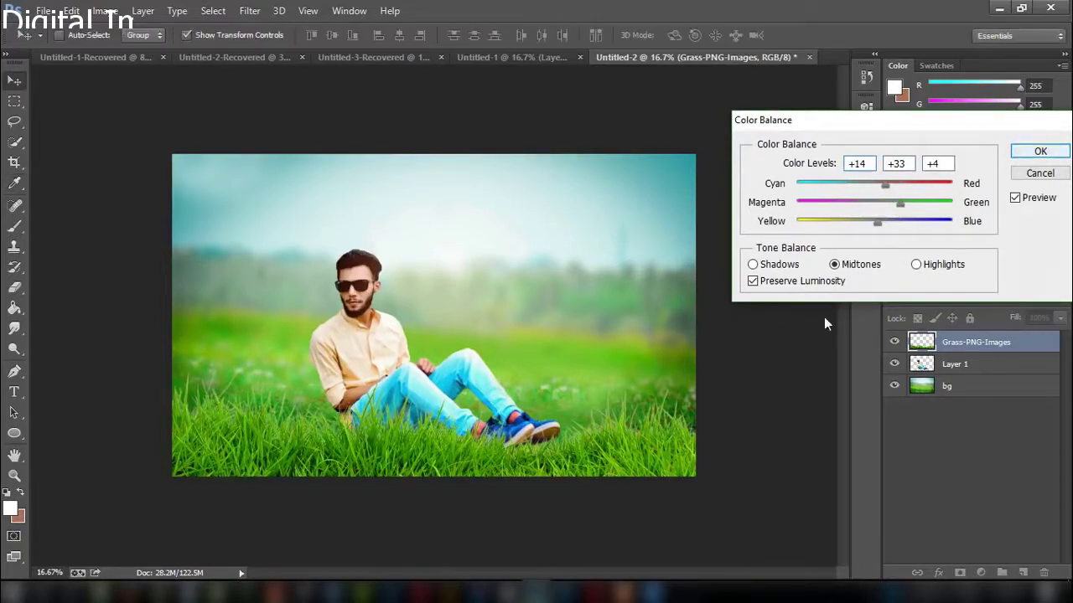
pyautogui.press('Return')
pyautogui.moveTo(609, 453); pyautogui.dragTo(583, 425)
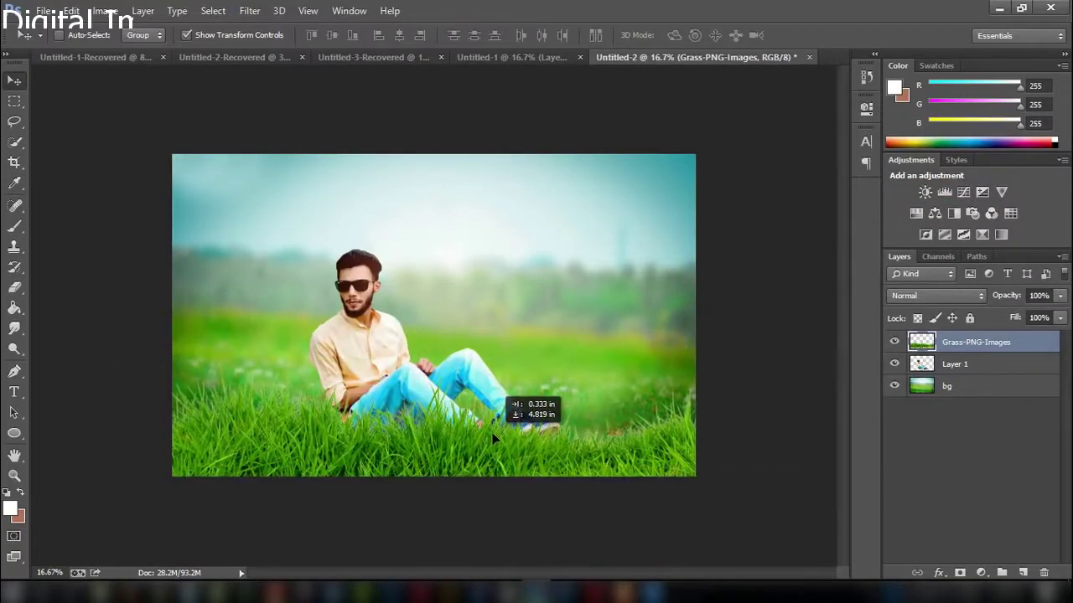
# Rotate, reposition and scale the grass layer to about 89.78%, then commit
pyautogui.moveTo(583, 425); pyautogui.dragTo(491, 433)
pyautogui.moveTo(503, 311); pyautogui.dragTo(510, 316)
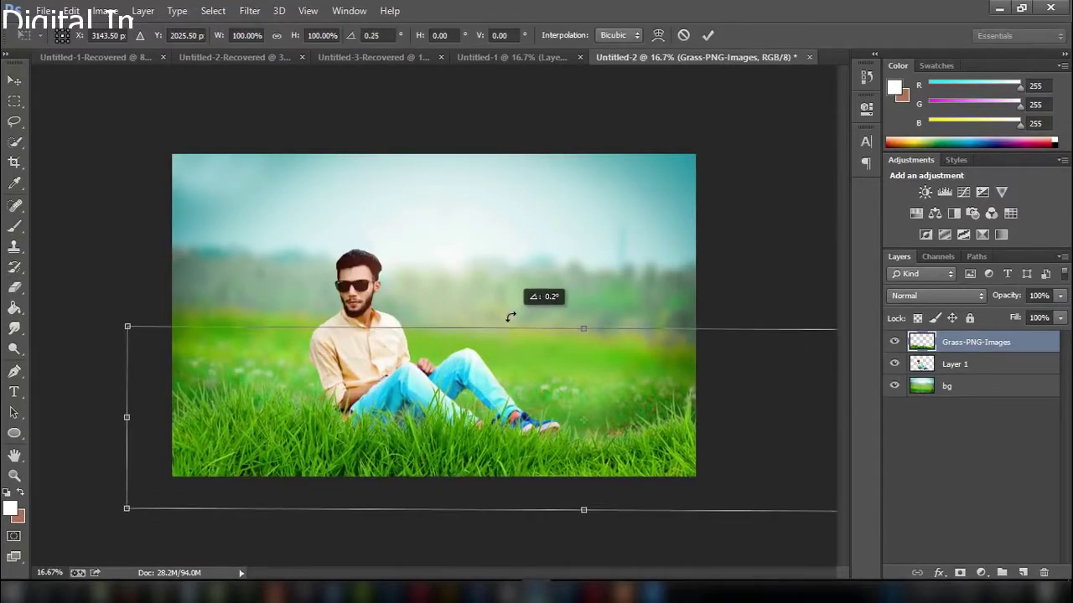
pyautogui.moveTo(538, 391); pyautogui.dragTo(535, 386)
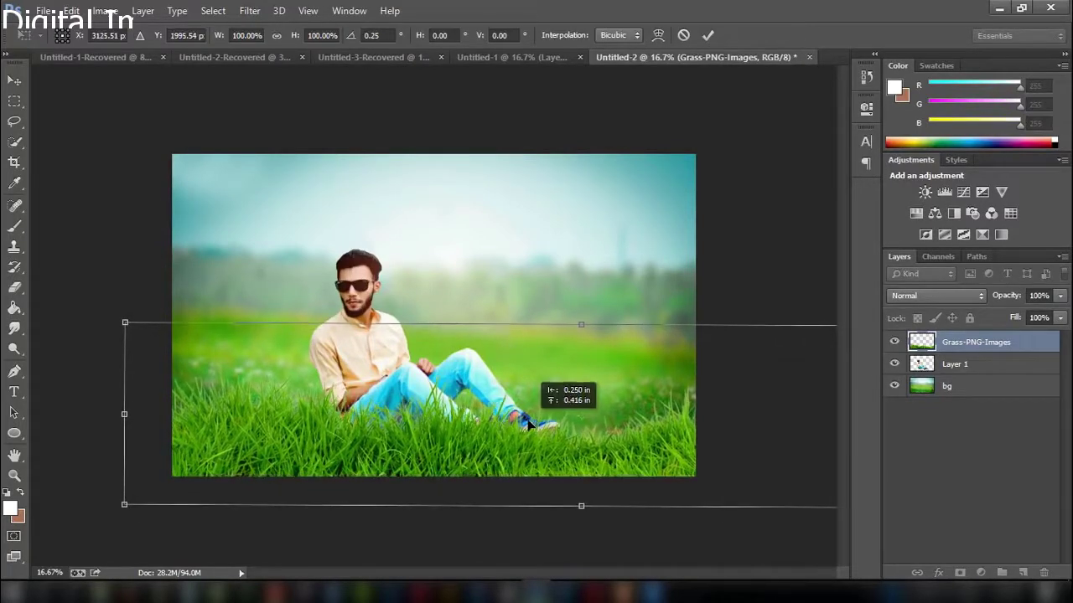
pyautogui.moveTo(124, 323); pyautogui.dragTo(216, 406)
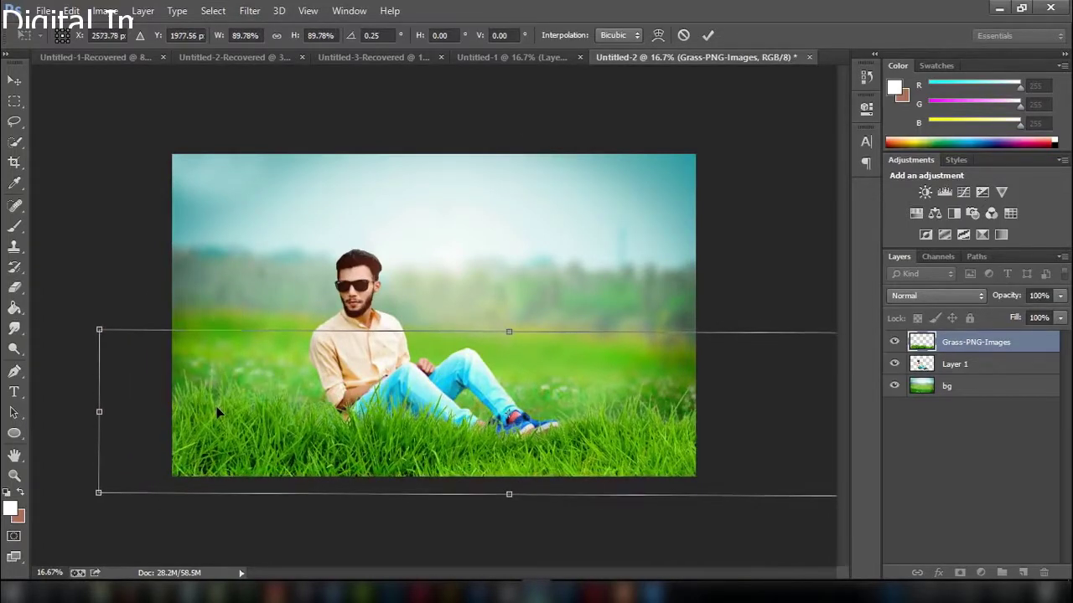
pyautogui.click(709, 36)
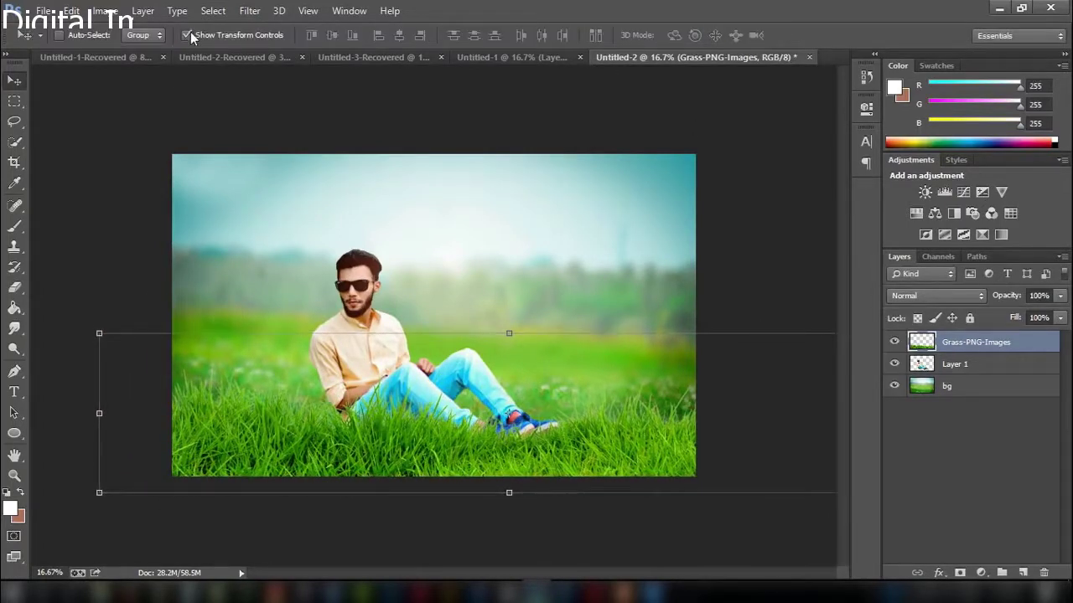
pyautogui.click(190, 34)
# Soften the grass with a very small-radius Gaussian Blur
pyautogui.click(250, 11)
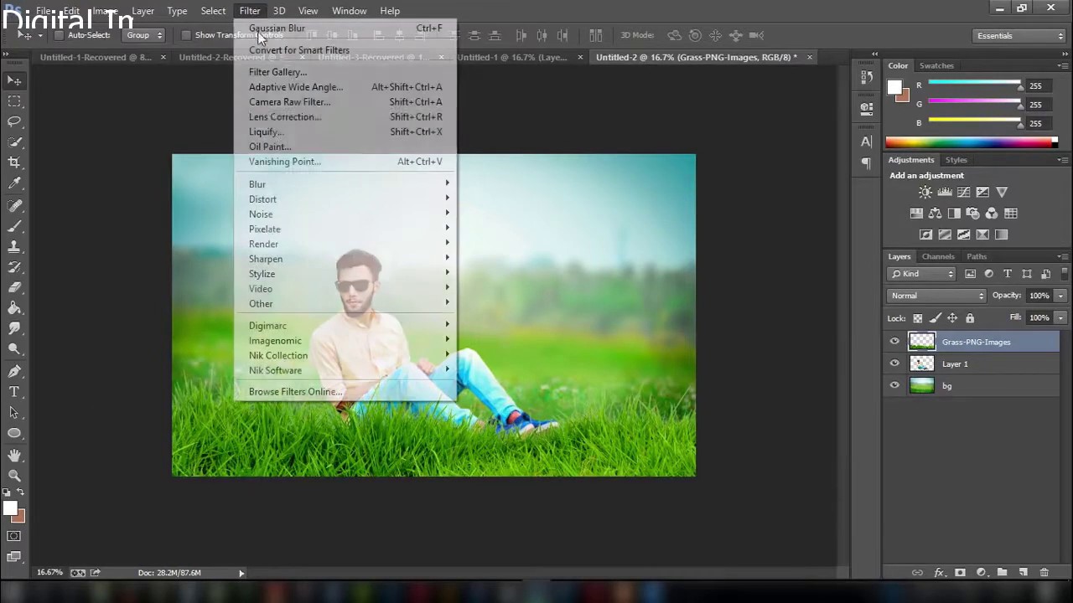
pyautogui.moveTo(258, 185)
pyautogui.click(494, 296)
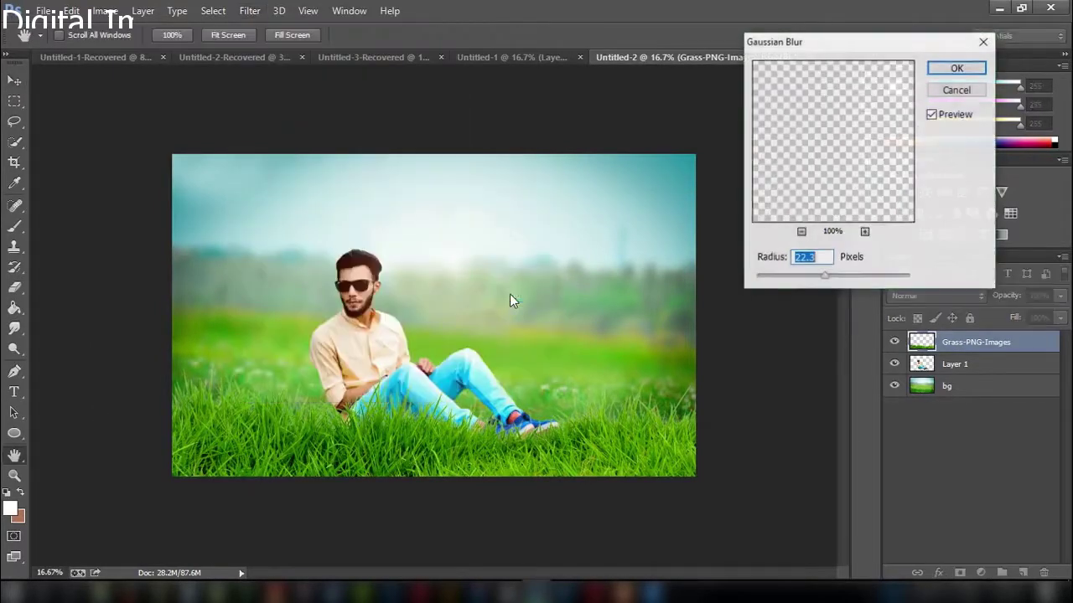
pyautogui.click(764, 279)
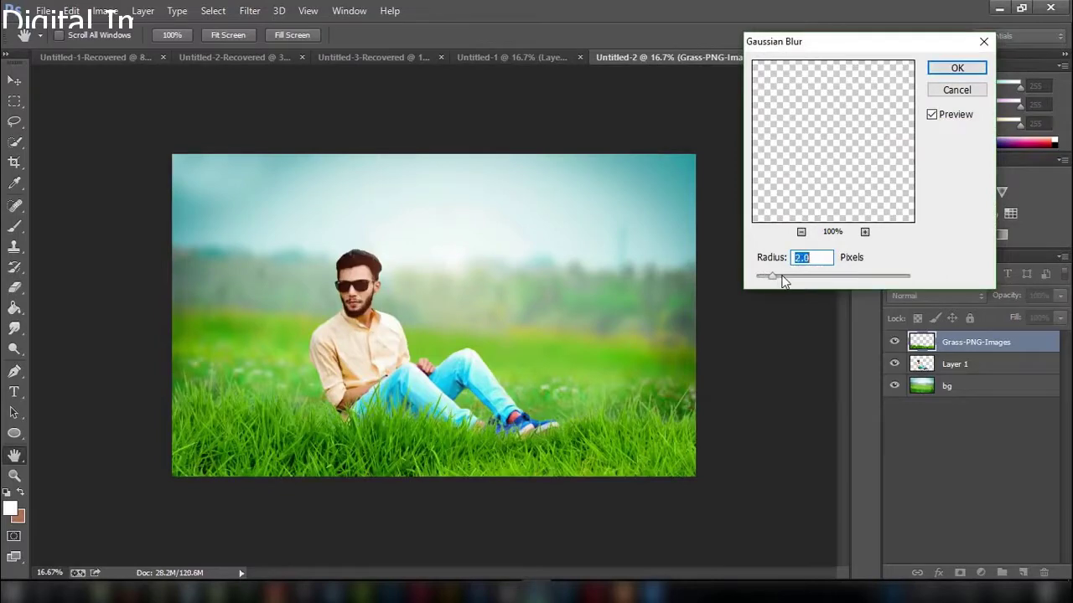
pyautogui.moveTo(787, 275); pyautogui.dragTo(793, 277)
pyautogui.click(958, 71)
pyautogui.rightClick(972, 341)
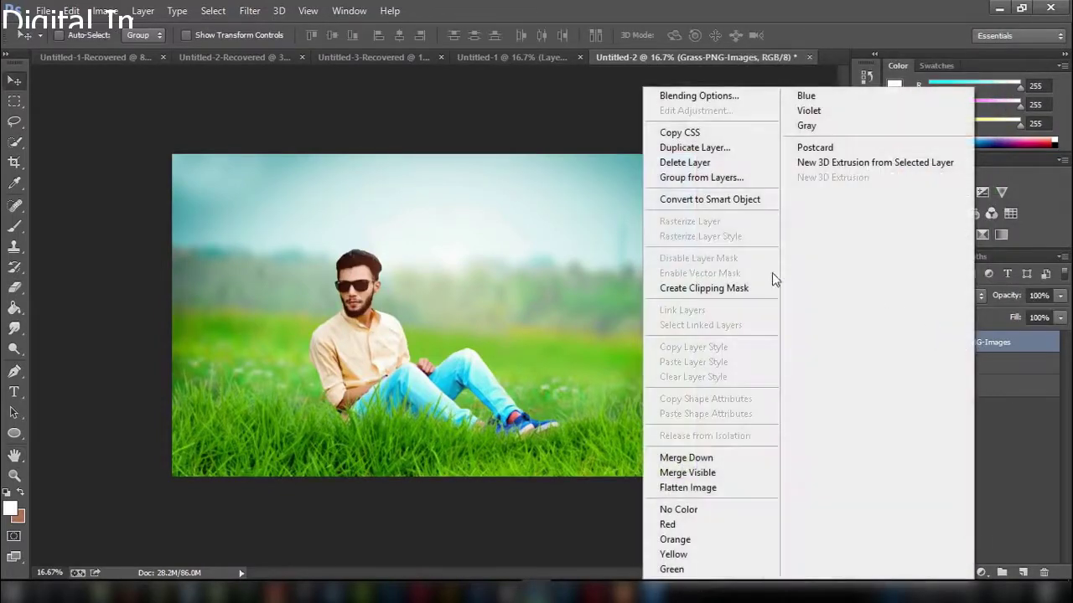
pyautogui.click(683, 149)
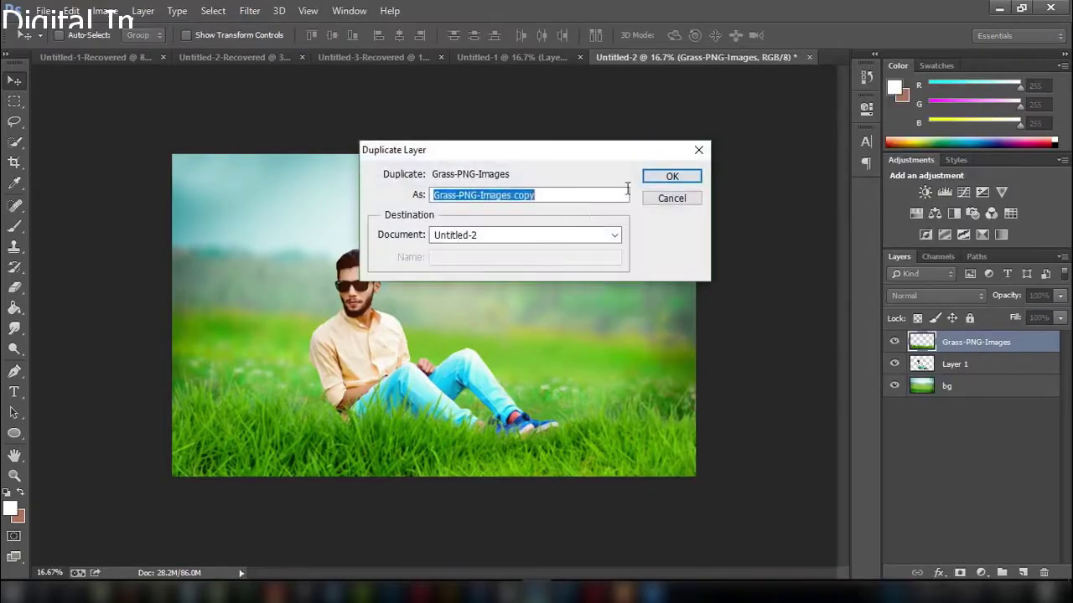
pyautogui.click(652, 182)
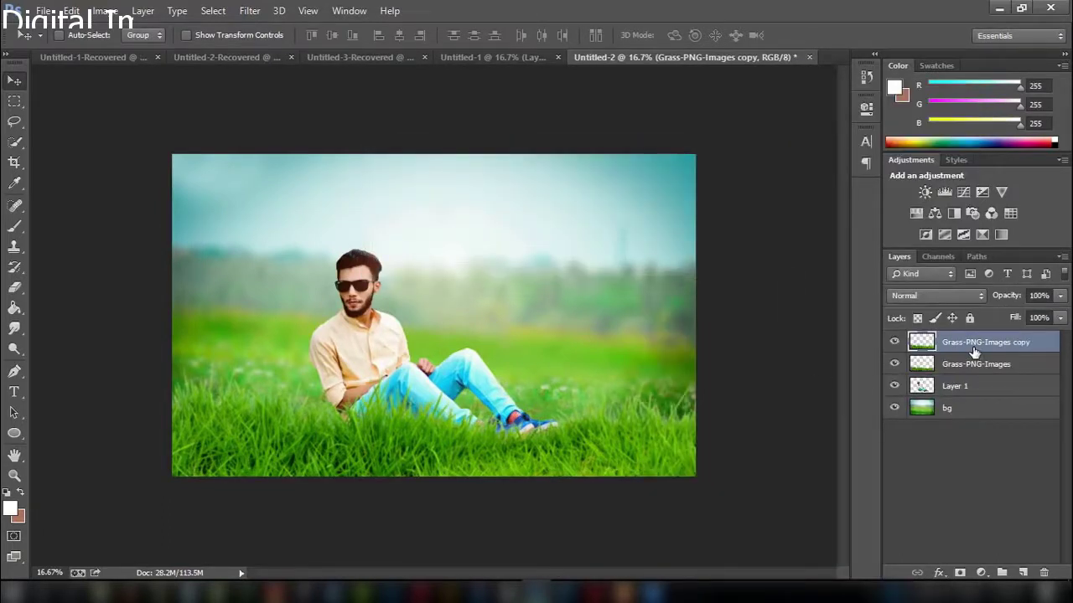
pyautogui.moveTo(968, 352); pyautogui.dragTo(972, 369)
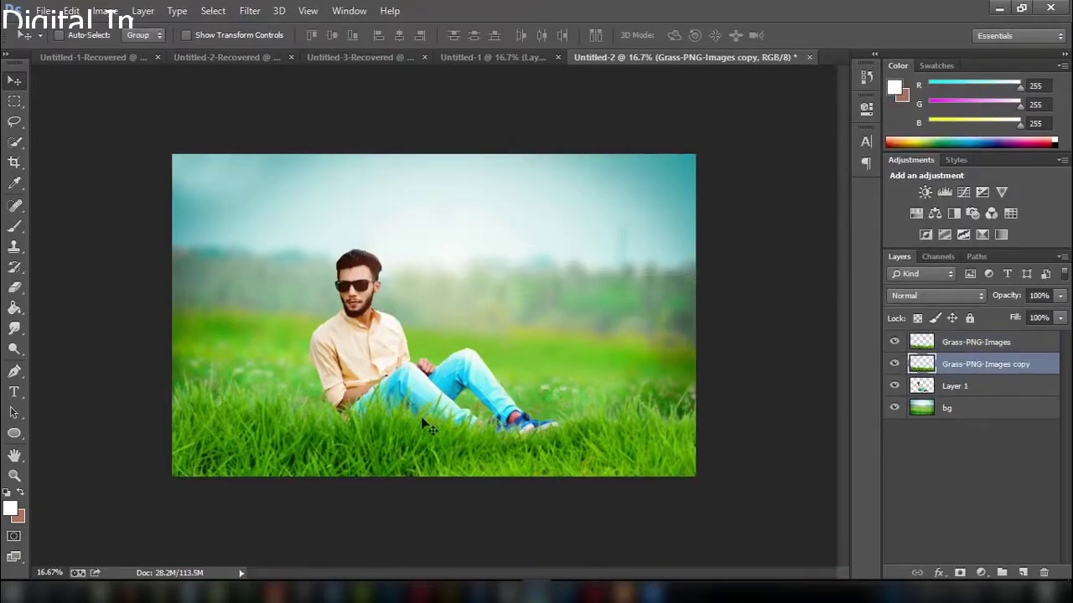
pyautogui.moveTo(427, 428)
pyautogui.mouseDown()
pyautogui.moveTo(398, 383)
pyautogui.moveTo(568, 421)
pyautogui.moveTo(539, 428)
pyautogui.moveTo(546, 413)
pyautogui.moveTo(394, 402)
pyautogui.moveTo(422, 399)
pyautogui.mouseUp()
pyautogui.click(10, 293)
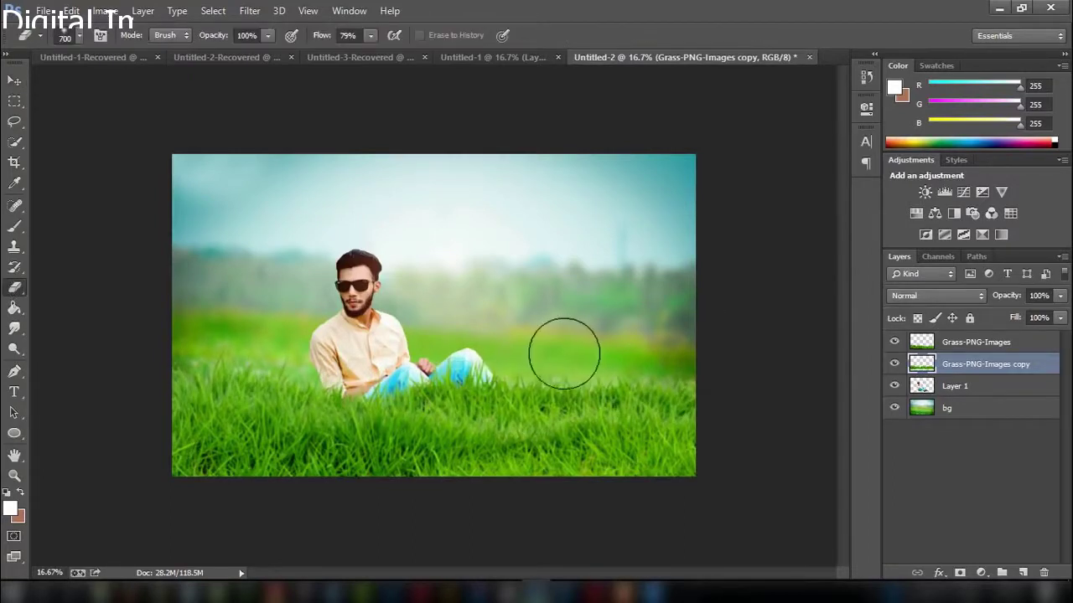
pyautogui.moveTo(565, 354)
pyautogui.mouseDown()
pyautogui.moveTo(541, 367)
pyautogui.moveTo(666, 371)
pyautogui.mouseUp()
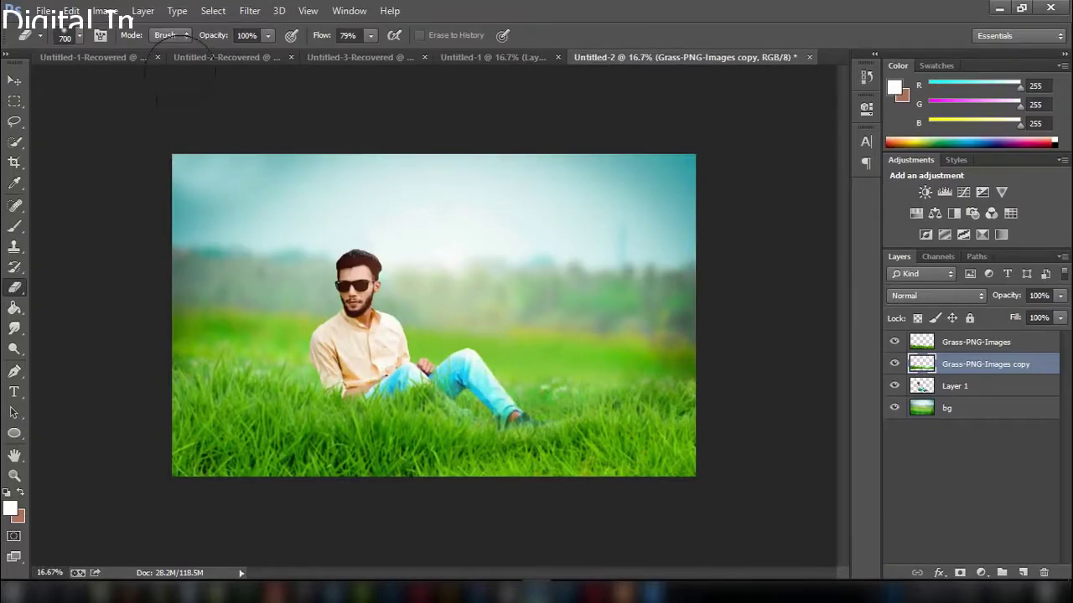
pyautogui.click(71, 10)
pyautogui.click(134, 40)
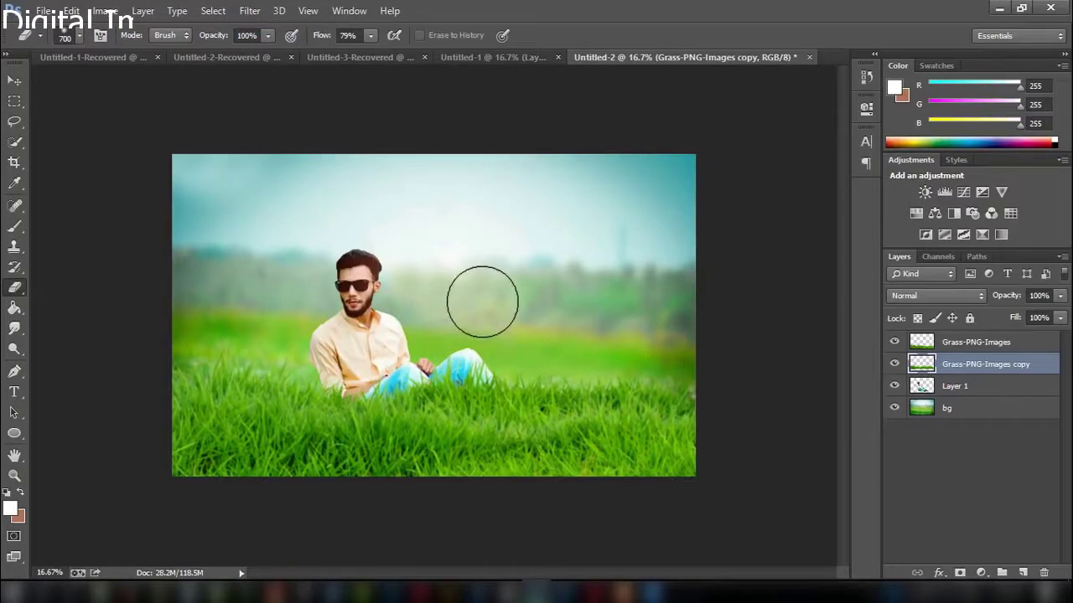
pyautogui.hotkey('ctrl', '-')
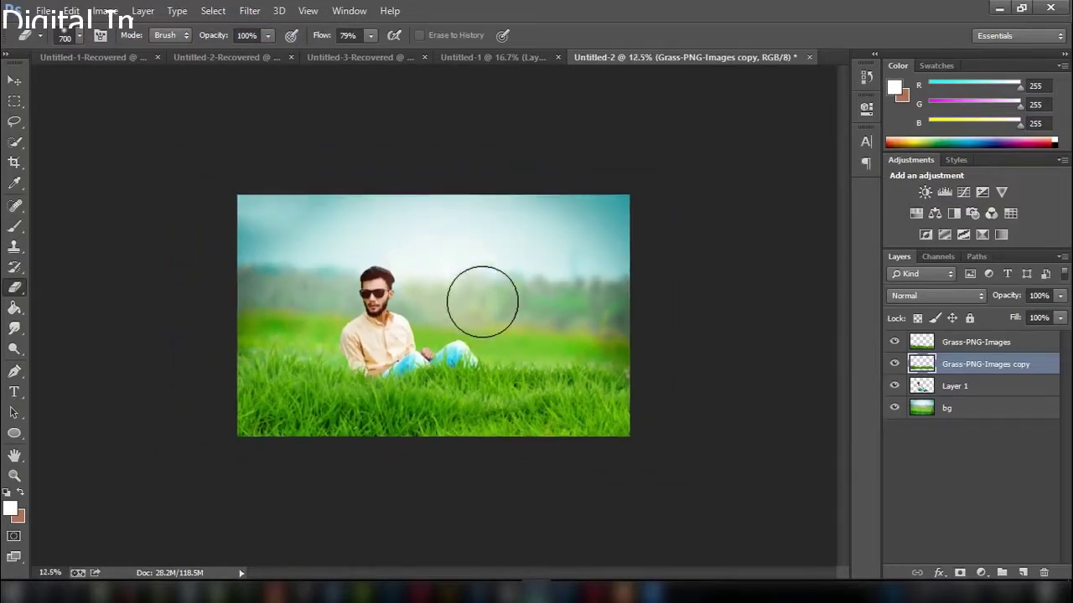
pyautogui.hotkey('ctrl', '-')
pyautogui.hotkey('ctrl', '-')
pyautogui.hotkey('ctrl', '+')
pyautogui.hotkey('ctrl', '+')
pyautogui.hotkey('ctrl', '+')
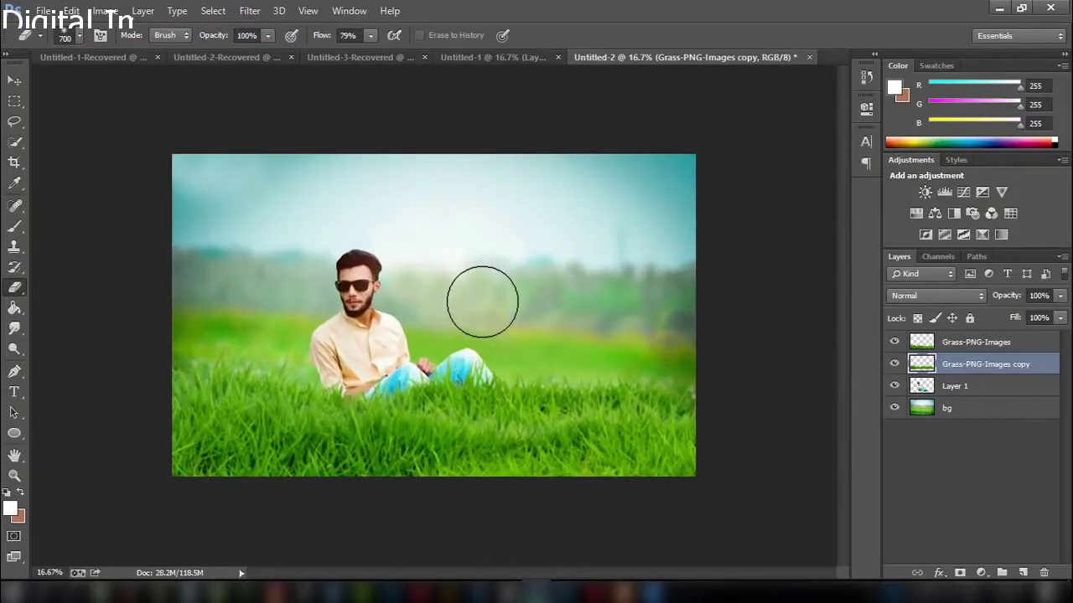
pyautogui.click(1043, 573)
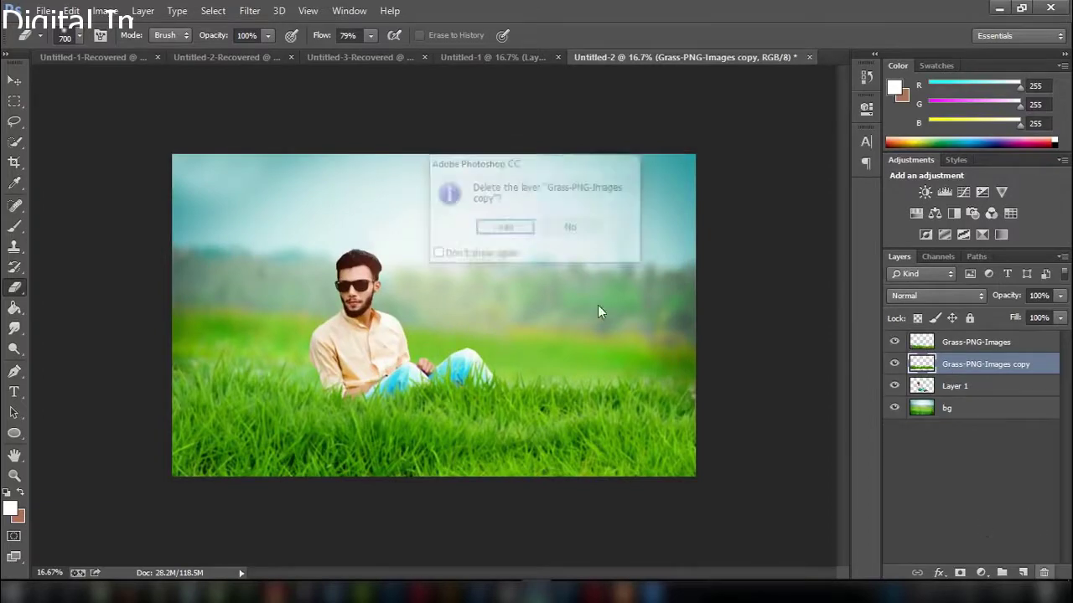
pyautogui.click(483, 228)
pyautogui.click(973, 342)
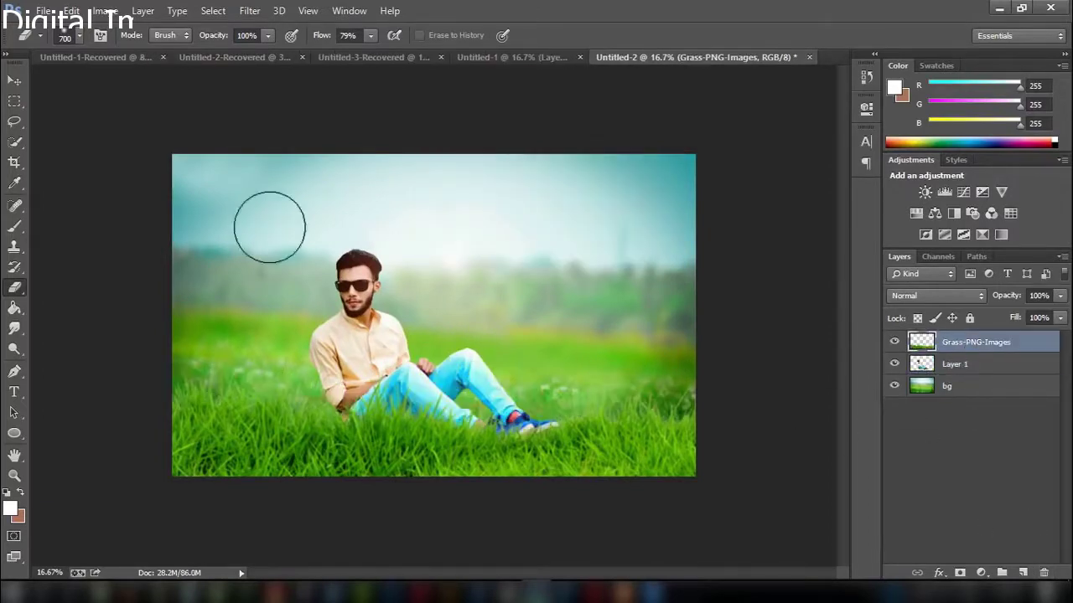
# Move the grass layer up and to the right with the Move tool
pyautogui.click(14, 80)
pyautogui.moveTo(282, 341)
pyautogui.mouseDown()
pyautogui.moveTo(268, 323)
pyautogui.moveTo(318, 350)
pyautogui.mouseUp()
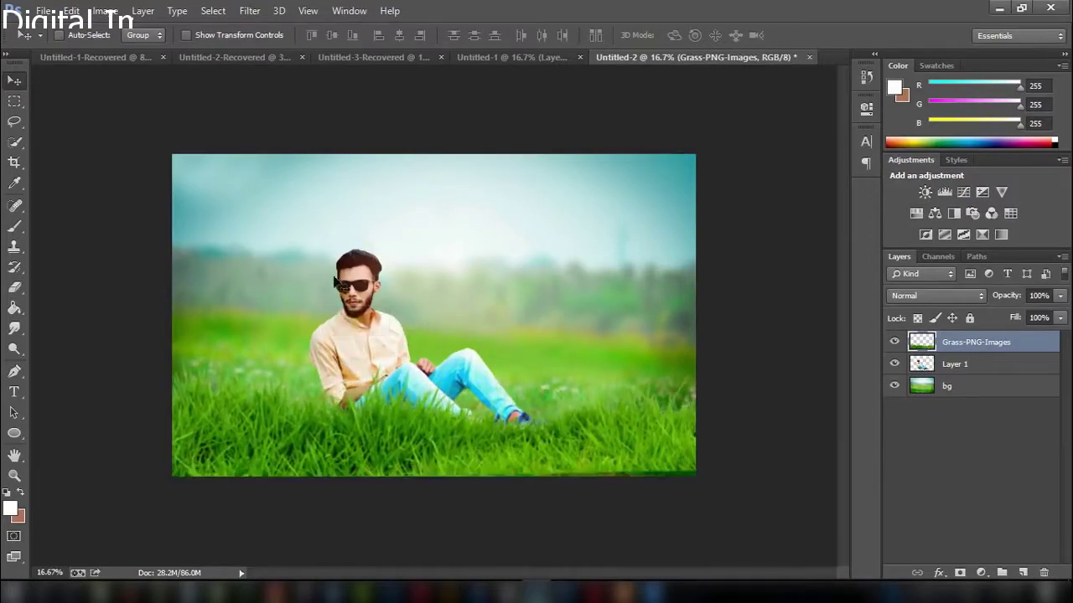
pyautogui.moveTo(454, 359); pyautogui.dragTo(494, 365)
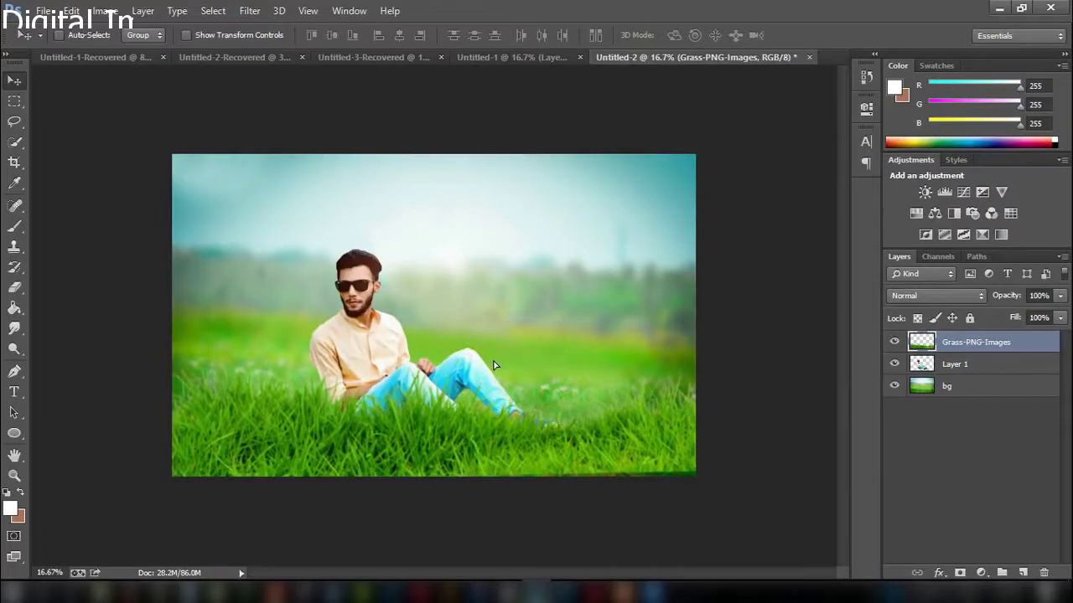
# Rotate the grass about 0.98°, nudge it down and commit the transform
pyautogui.click(188, 36)
pyautogui.moveTo(522, 307); pyautogui.dragTo(529, 307)
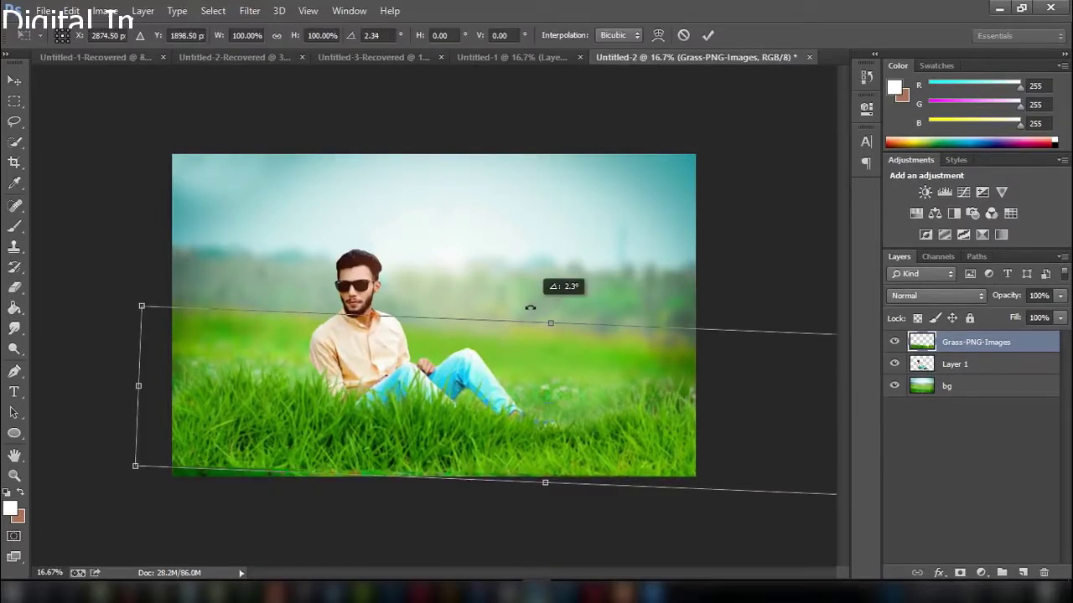
pyautogui.moveTo(533, 367); pyautogui.dragTo(532, 373)
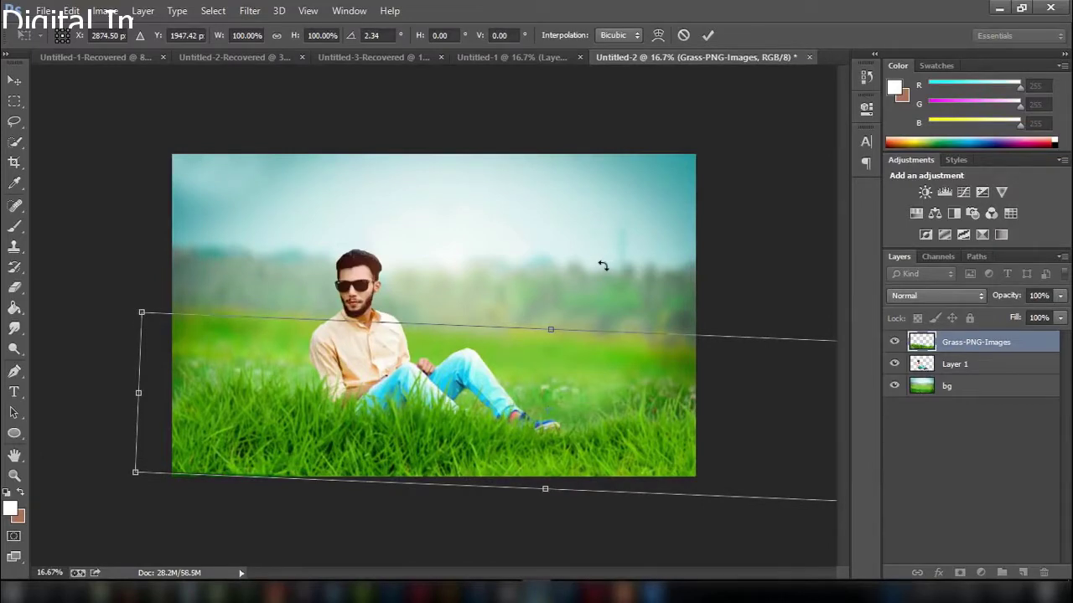
pyautogui.moveTo(602, 265); pyautogui.dragTo(601, 269)
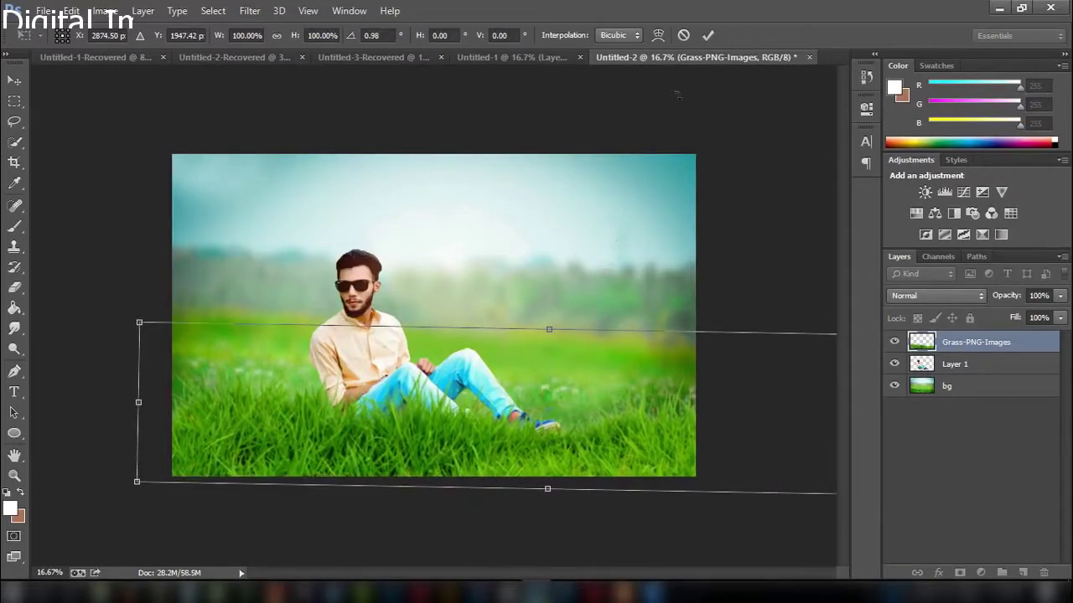
pyautogui.click(706, 36)
# Place the grass over the man's shoes, turn off Show Transform Controls, and check zoomed out
pyautogui.moveTo(584, 431); pyautogui.dragTo(591, 456)
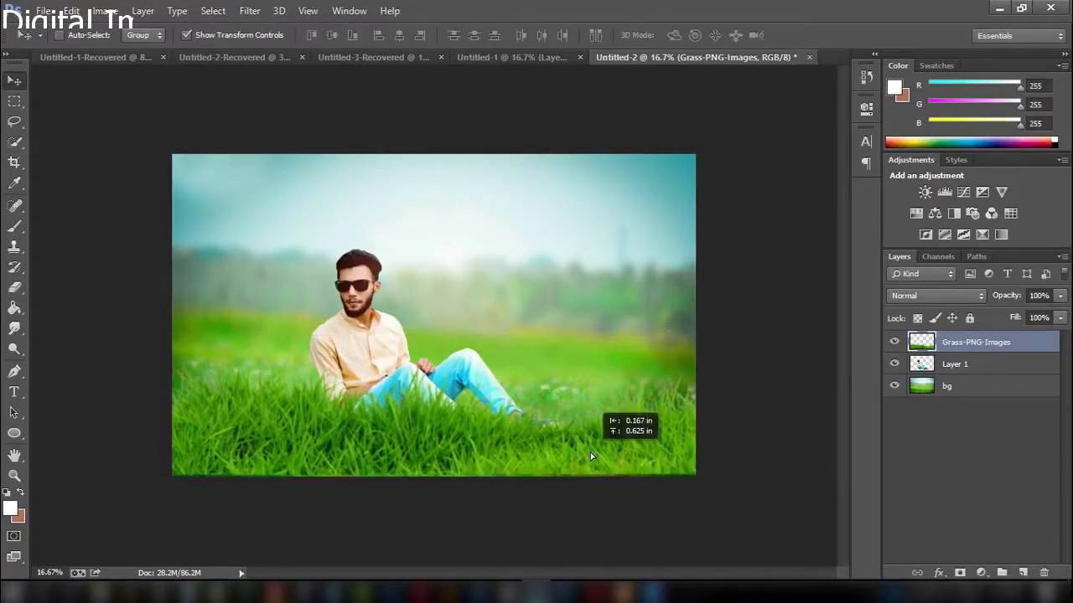
pyautogui.click(186, 35)
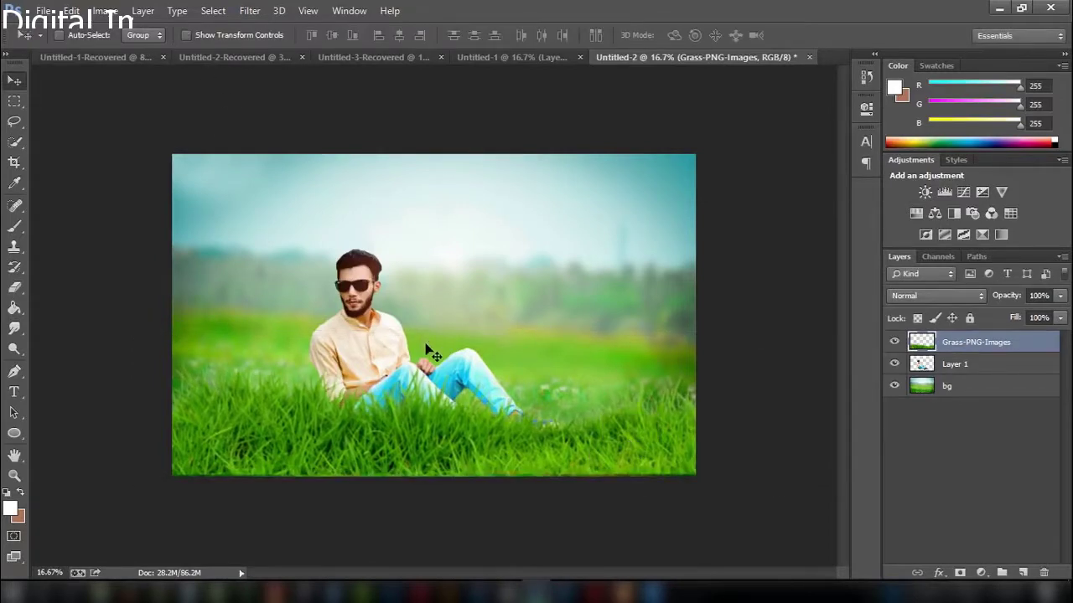
pyautogui.hotkey('ctrl', '-')
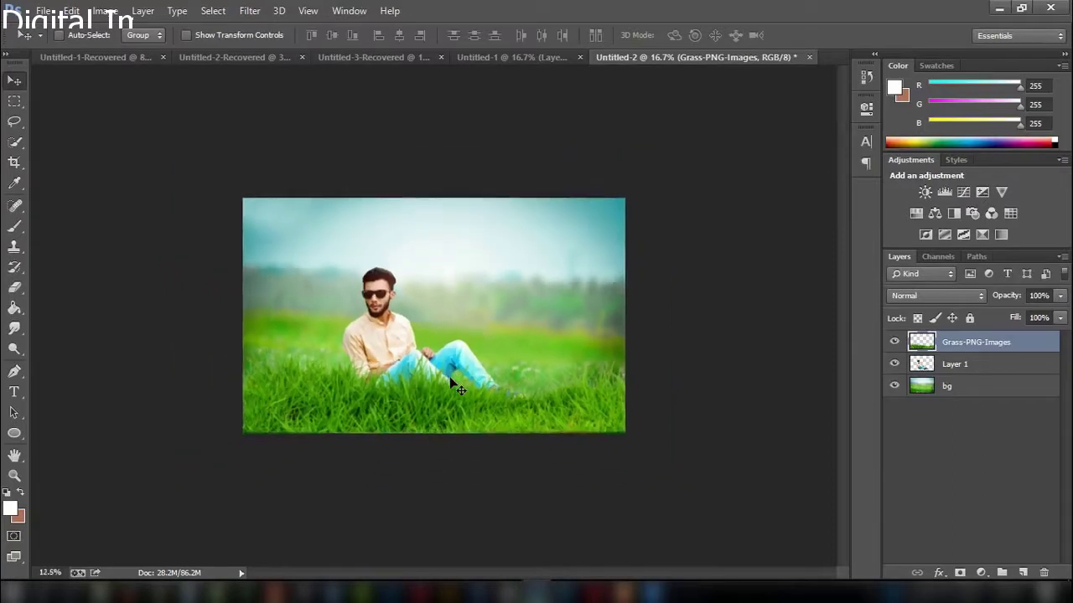
pyautogui.hotkey('ctrl', '-')
pyautogui.hotkey('ctrl', '-')
pyautogui.hotkey('ctrl', '+')
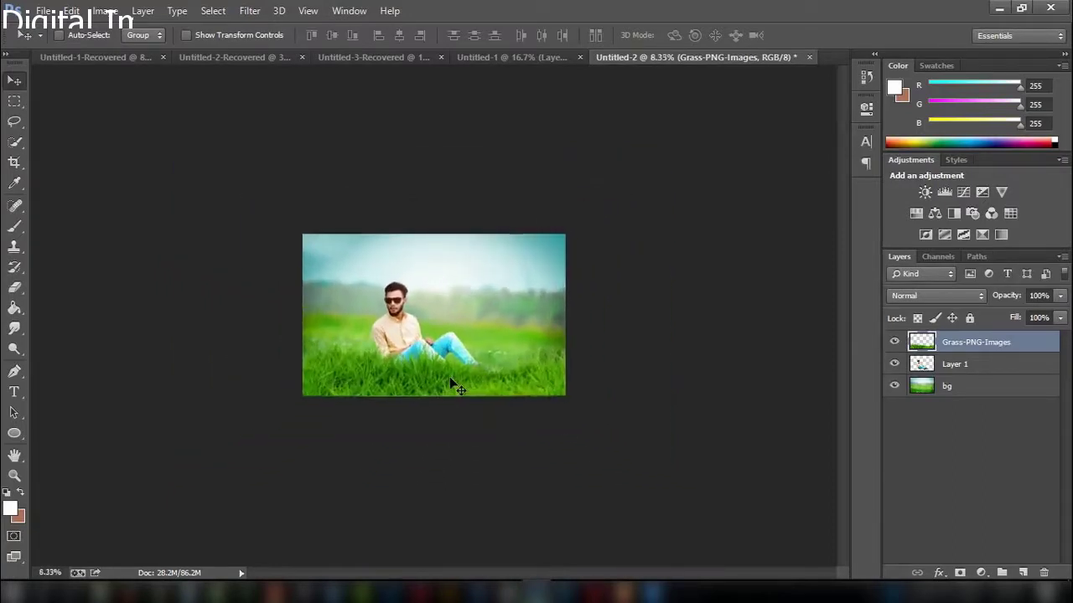
pyautogui.hotkey('ctrl', '+')
pyautogui.hotkey('ctrl', '+')
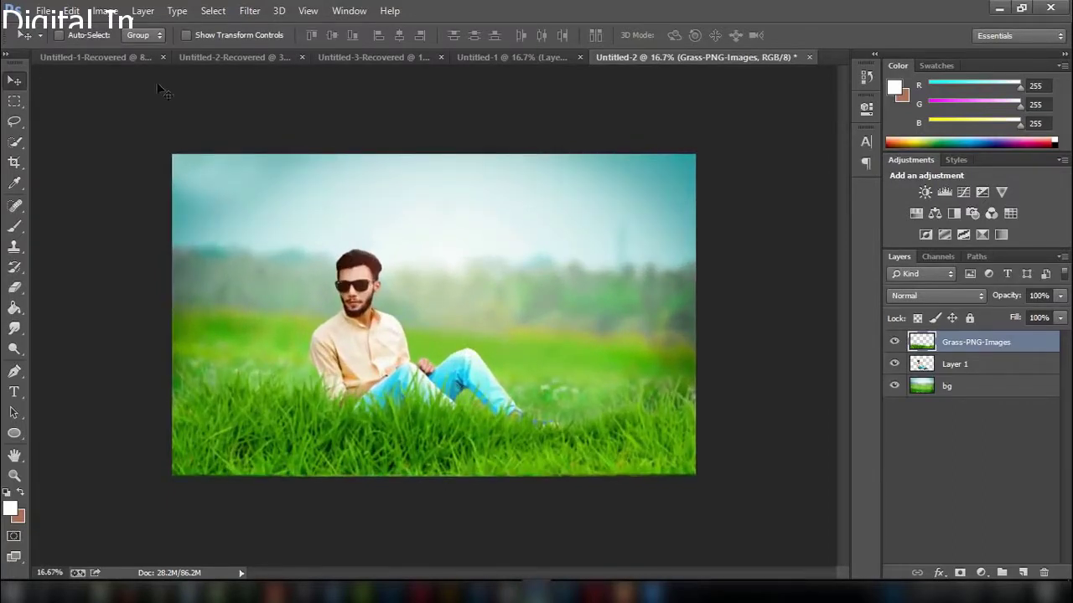
# Apply a roughly 3.5-pixel Gaussian Blur to the grass overlay and nudge it down to reveal the shoes
pyautogui.click(248, 10)
pyautogui.moveTo(257, 183)
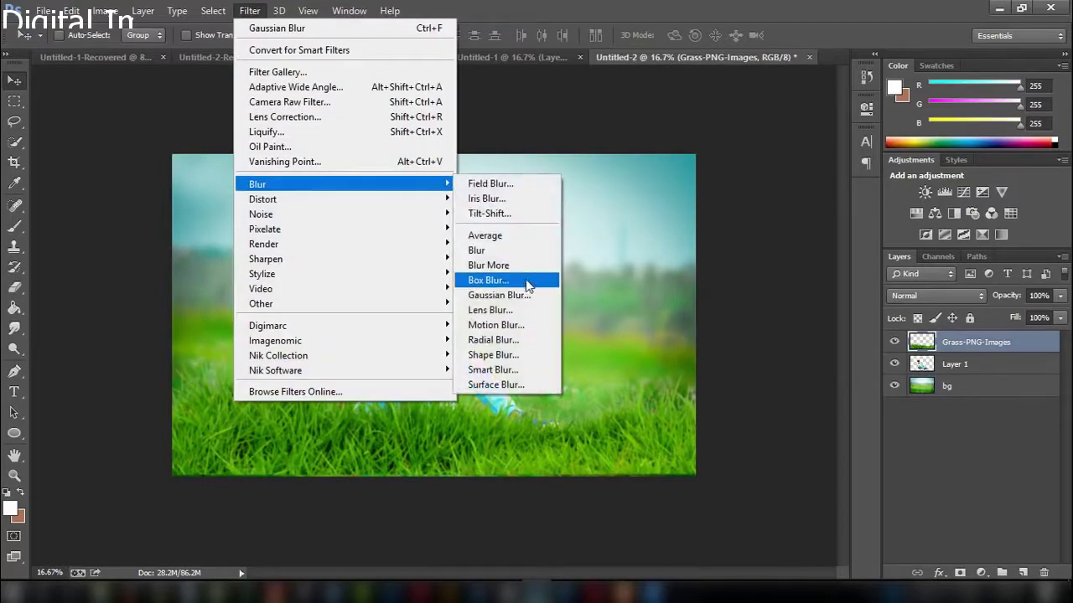
pyautogui.click(536, 295)
pyautogui.click(822, 277)
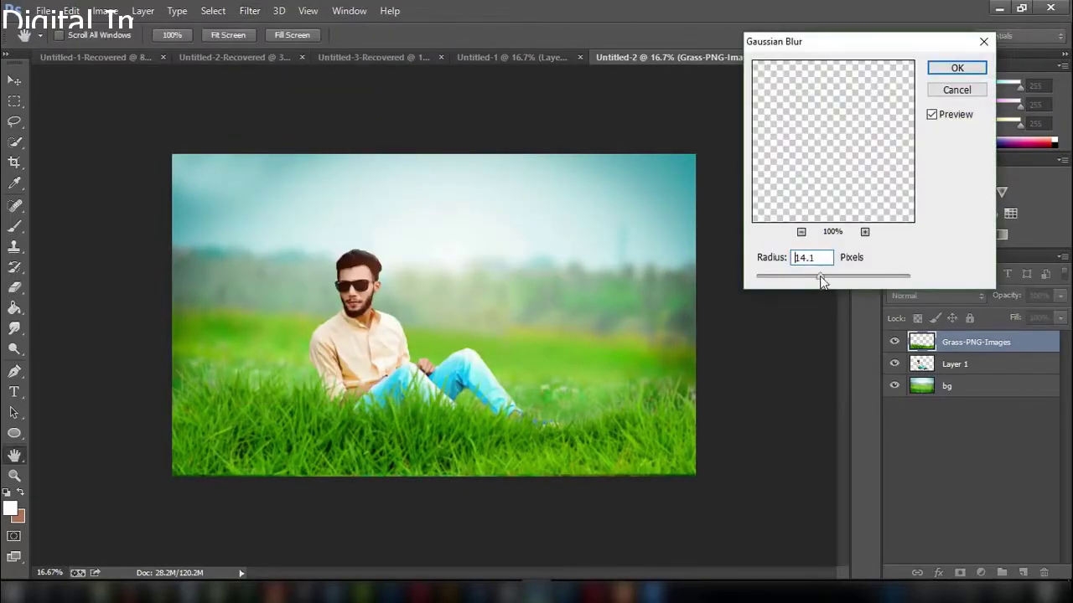
pyautogui.moveTo(796, 282)
pyautogui.mouseDown()
pyautogui.moveTo(759, 282)
pyautogui.moveTo(775, 279)
pyautogui.mouseUp()
pyautogui.click(956, 69)
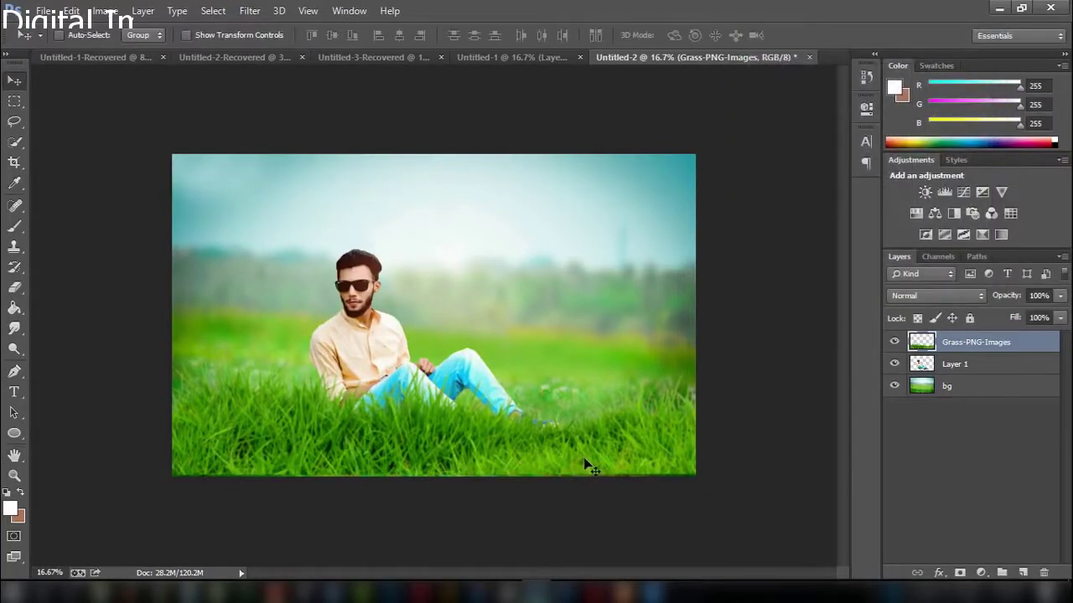
pyautogui.moveTo(587, 455); pyautogui.dragTo(586, 464)
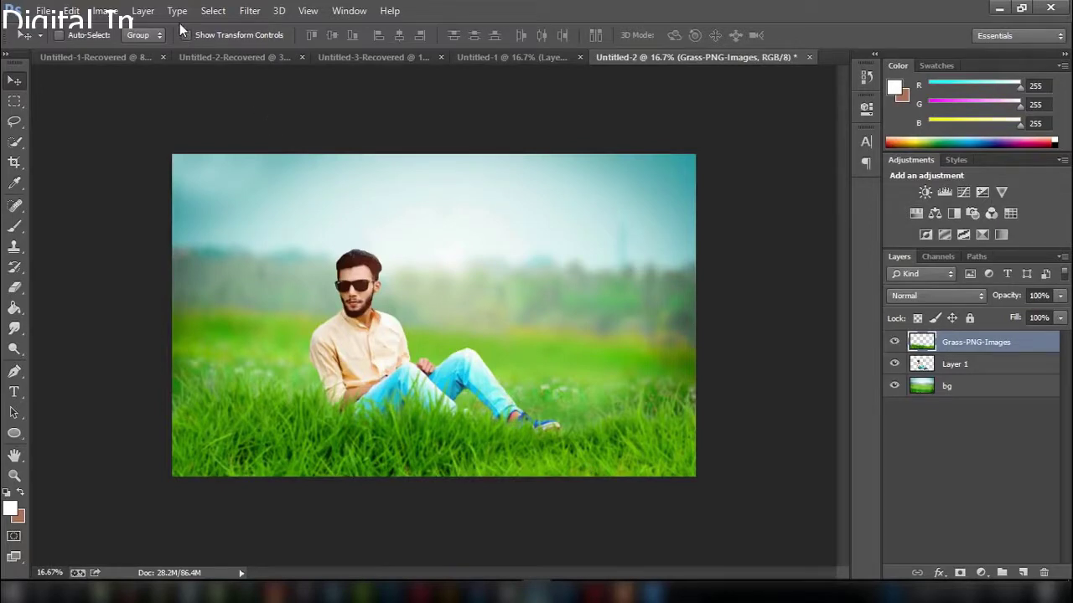
# Nudge the overlay down, then copy a lower-right grass patch onto a new layer
pyautogui.moveTo(457, 423); pyautogui.dragTo(447, 447)
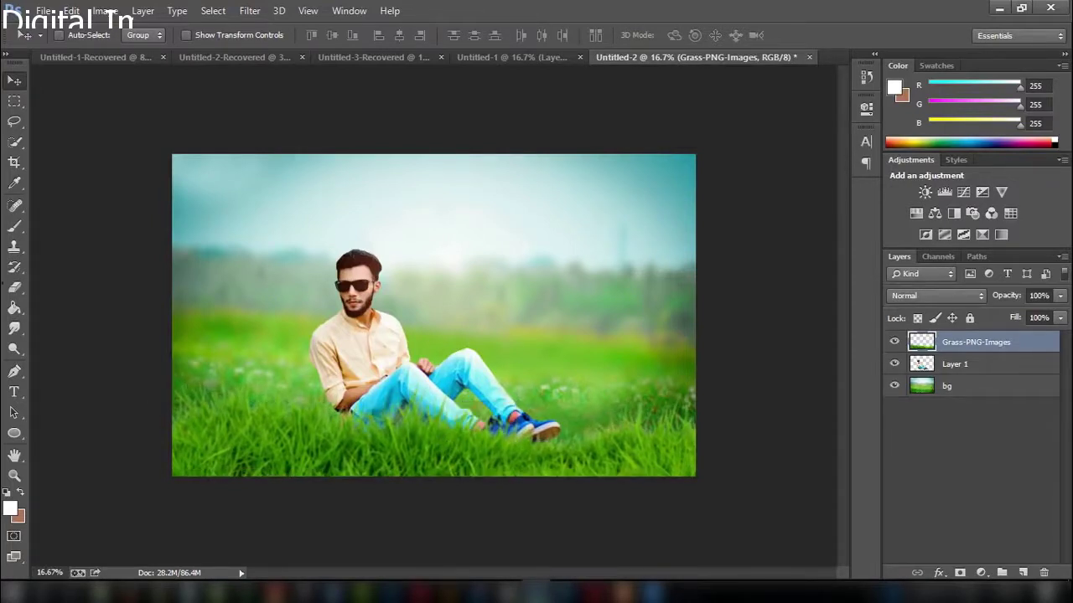
pyautogui.click(14, 101)
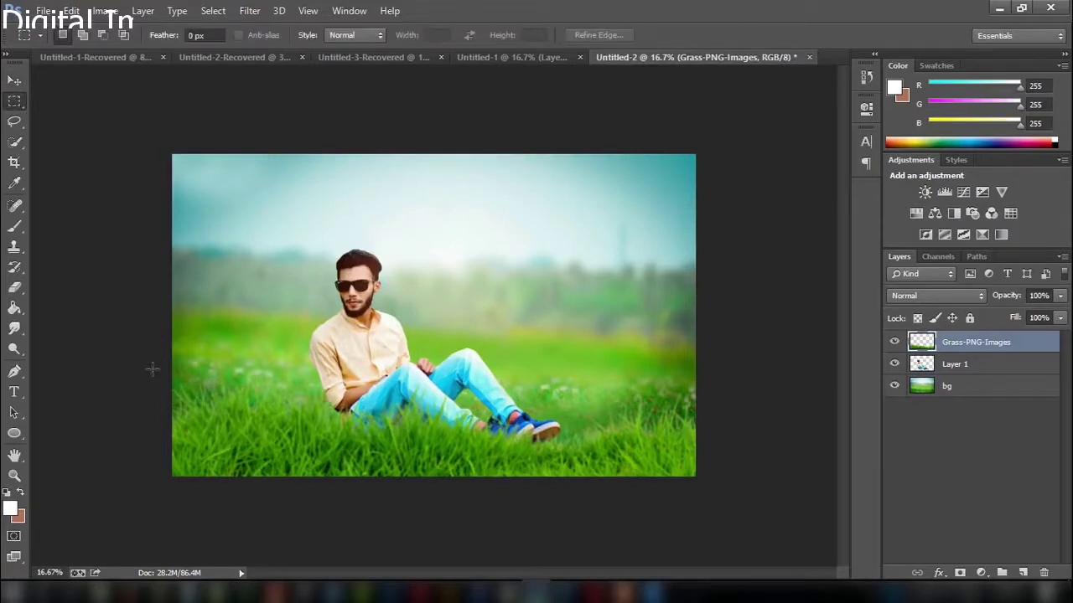
pyautogui.moveTo(562, 394); pyautogui.dragTo(699, 484)
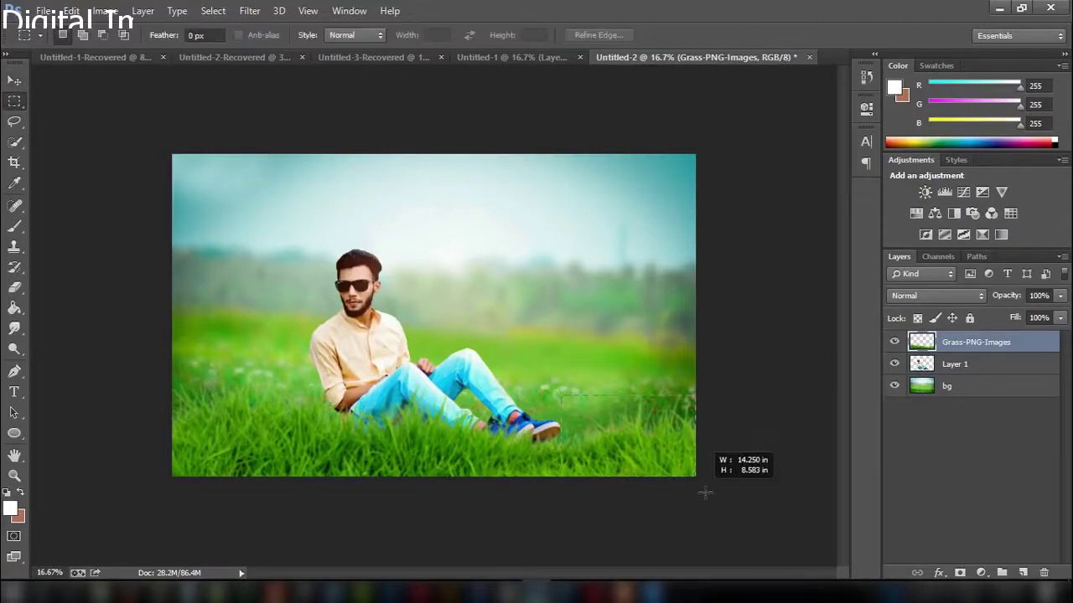
pyautogui.rightClick(680, 469)
pyautogui.click(732, 255)
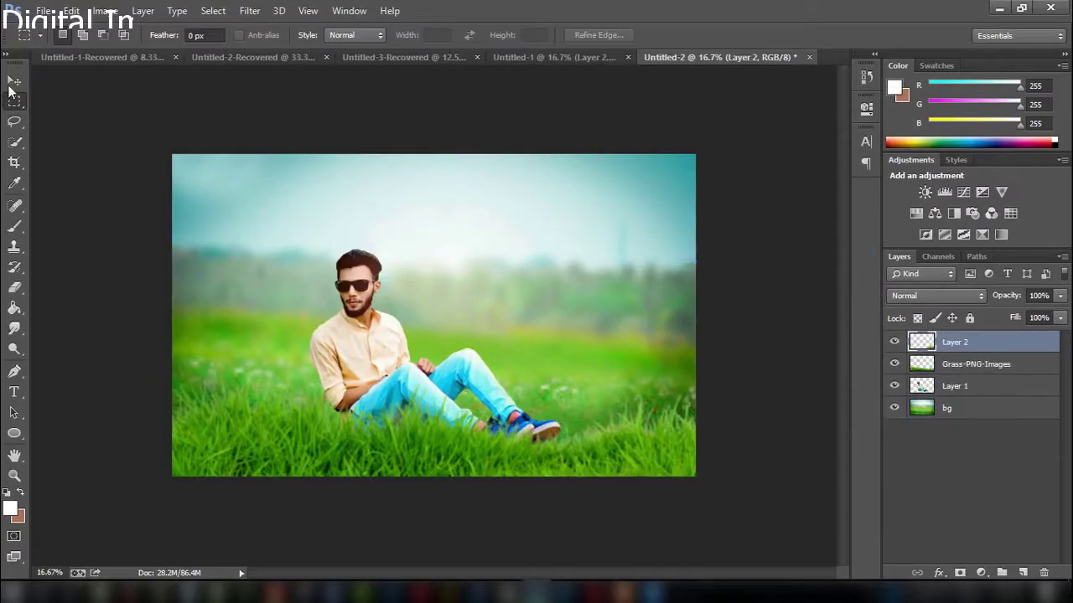
# Position Layer 2 below Grass-PNG-Images with its tufts over the man's feet
pyautogui.press('v')
pyautogui.moveTo(674, 415); pyautogui.dragTo(586, 414)
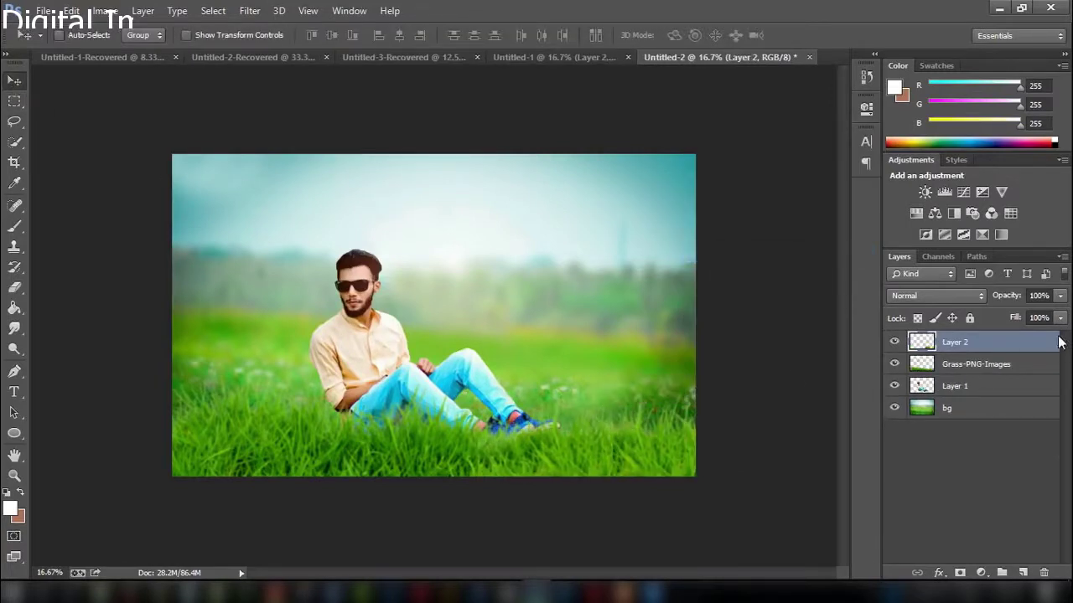
pyautogui.moveTo(954, 342); pyautogui.dragTo(954, 369)
pyautogui.moveTo(594, 429)
pyautogui.mouseDown()
pyautogui.moveTo(595, 442)
pyautogui.moveTo(641, 441)
pyautogui.moveTo(625, 428)
pyautogui.mouseUp()
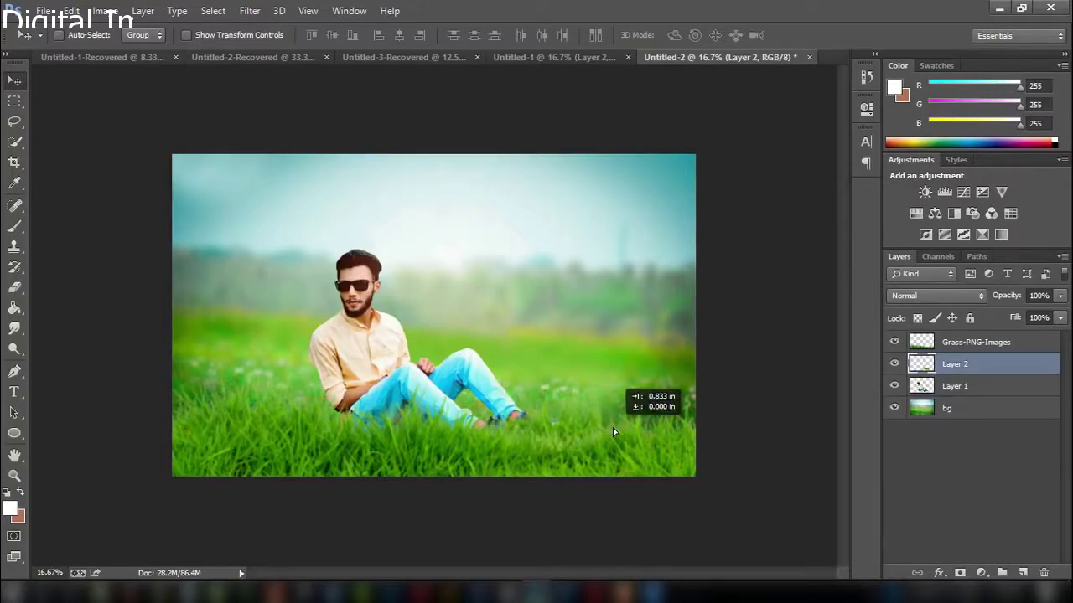
pyautogui.click(625, 429)
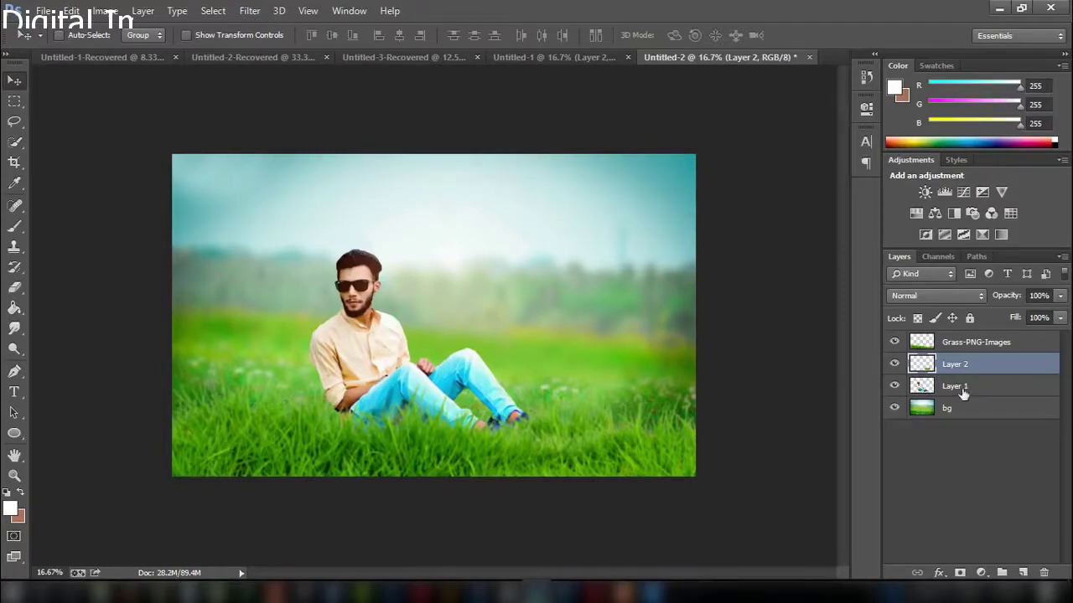
pyautogui.keyDown('shift'); pyautogui.click(972, 342); pyautogui.keyUp('shift')
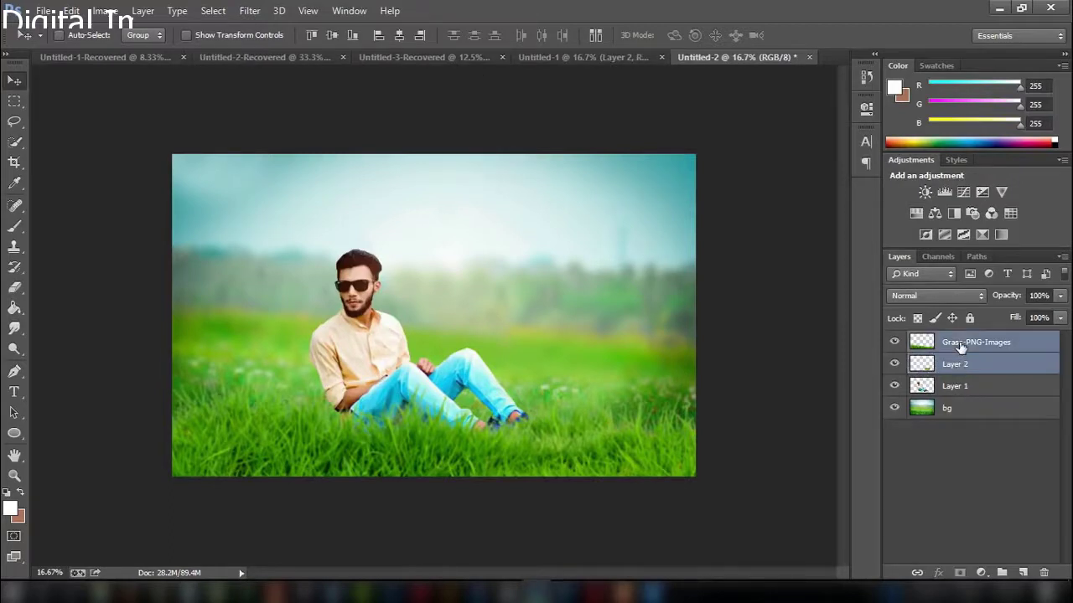
pyautogui.rightClick(972, 342)
pyautogui.click(15, 287)
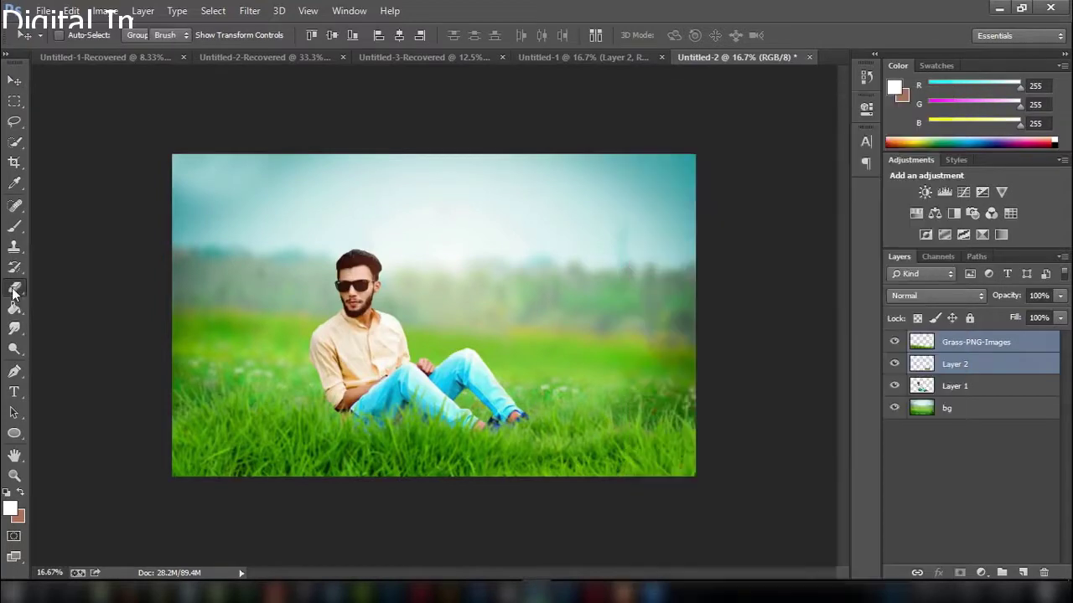
pyautogui.click(599, 411)
pyautogui.click(556, 228)
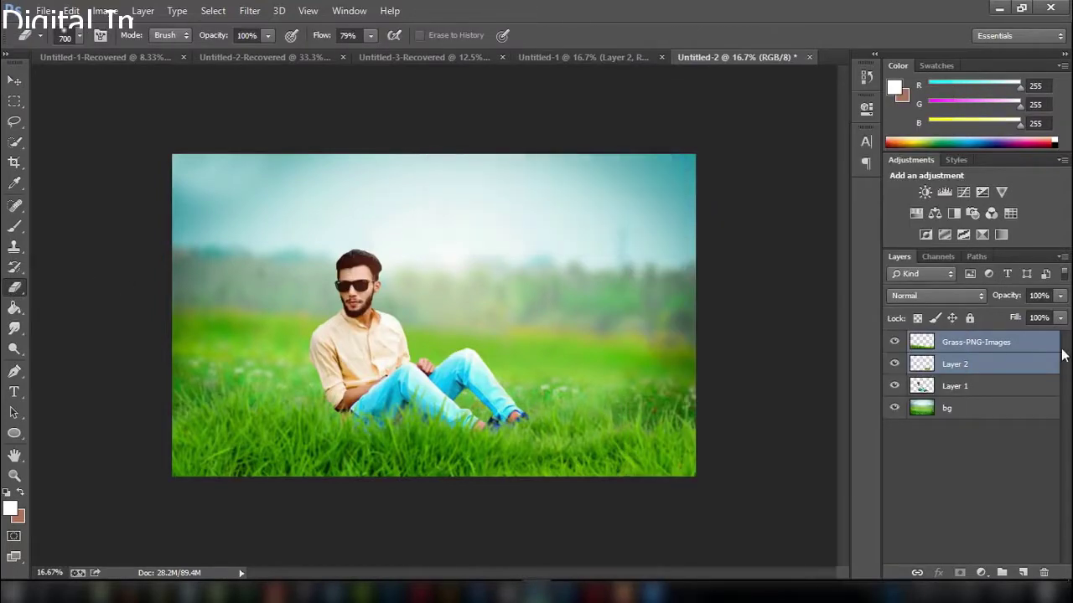
pyautogui.click(989, 342)
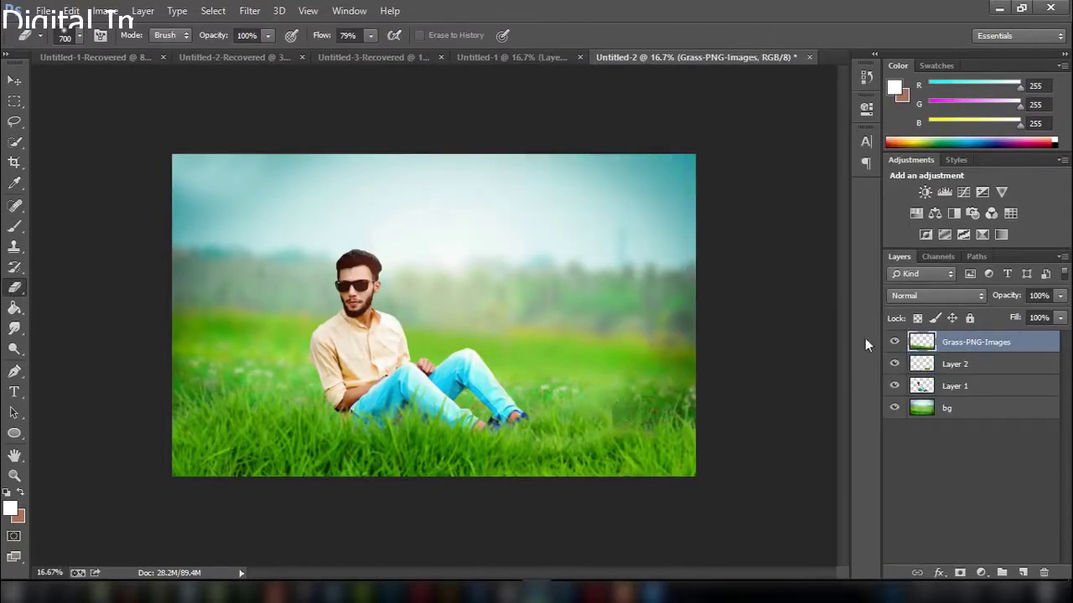
pyautogui.click(71, 10)
pyautogui.click(131, 41)
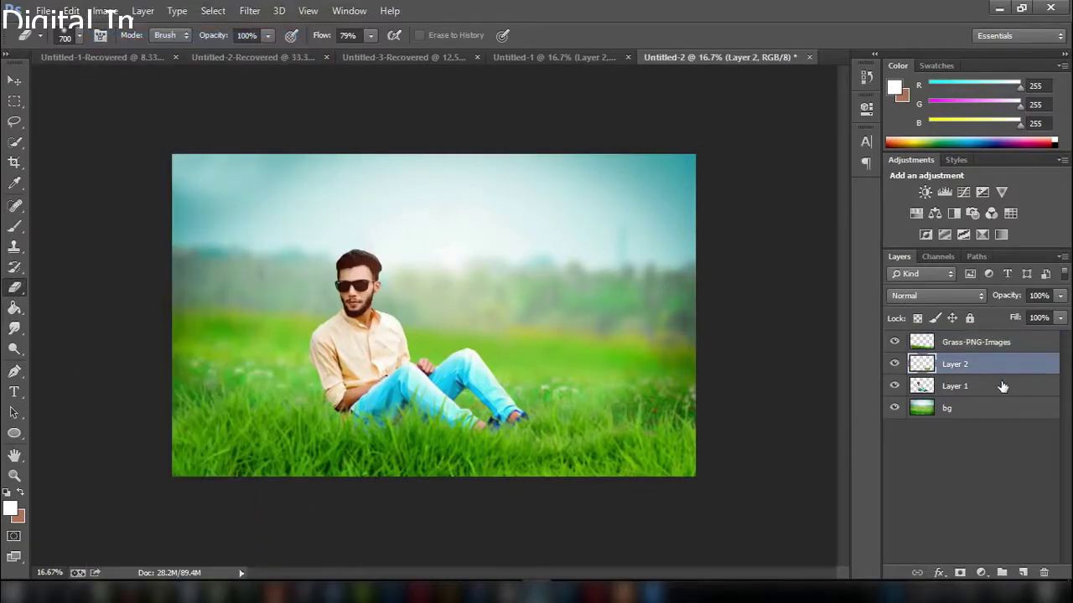
pyautogui.click(972, 386)
pyautogui.click(964, 364)
# Copy a lower-left grass patch from Grass-PNG-Images onto a new Layer 3
pyautogui.click(982, 342)
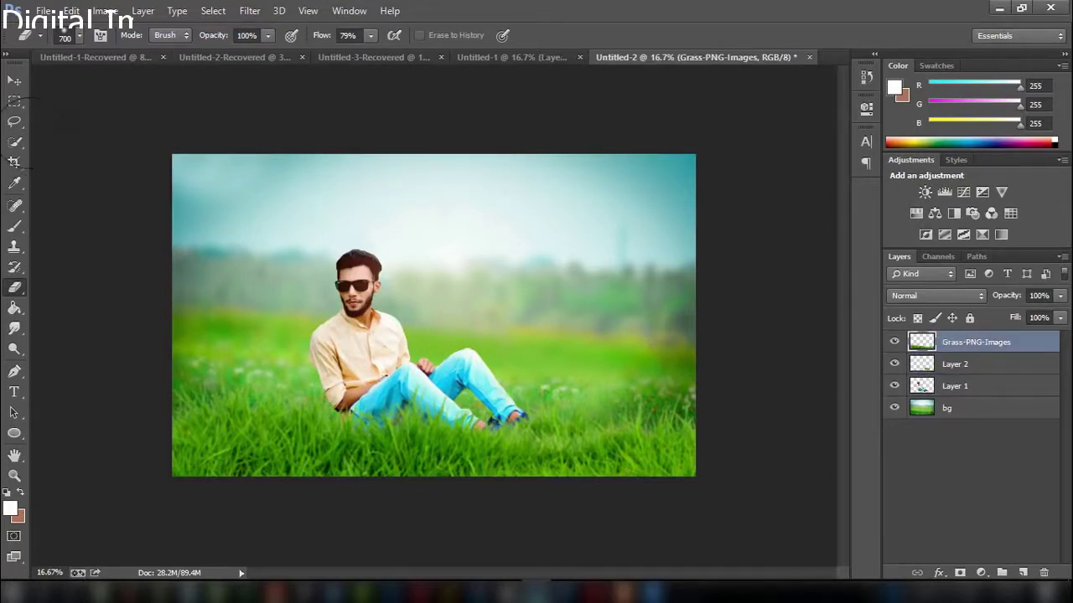
pyautogui.press('m')
pyautogui.moveTo(172, 360); pyautogui.dragTo(268, 423)
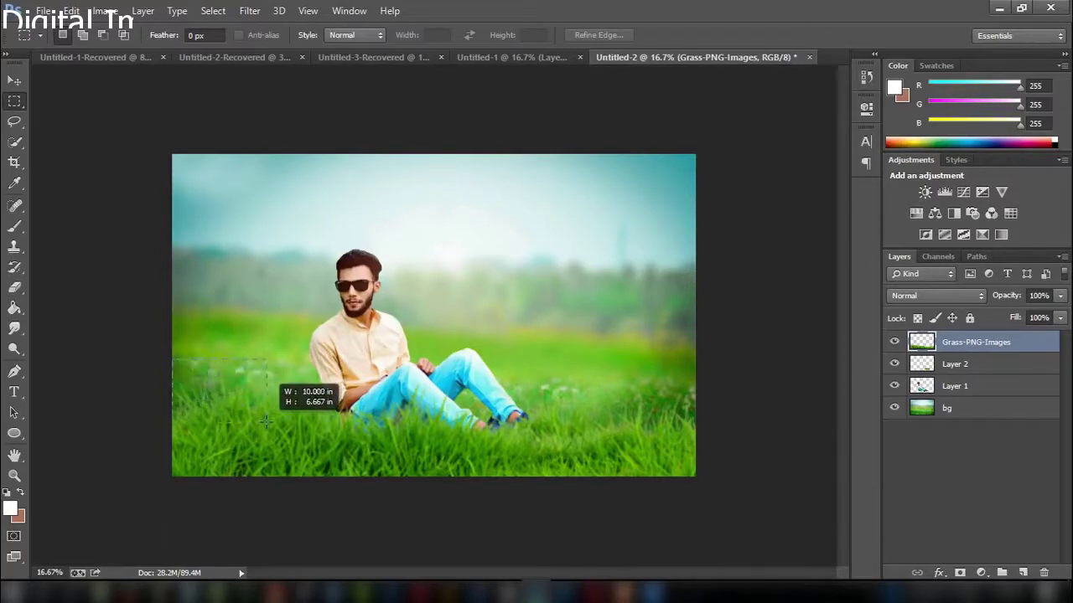
pyautogui.rightClick(245, 404)
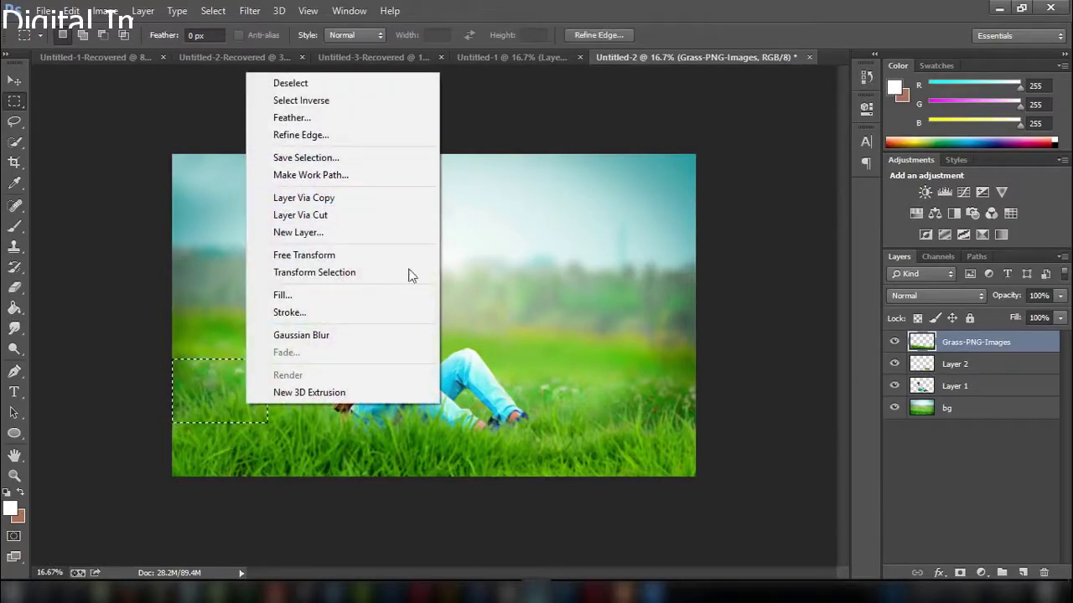
pyautogui.click(339, 199)
# Move Layer 3 below Layer 2 and place its patch under the man's body
pyautogui.click(15, 81)
pyautogui.moveTo(270, 355); pyautogui.dragTo(406, 367)
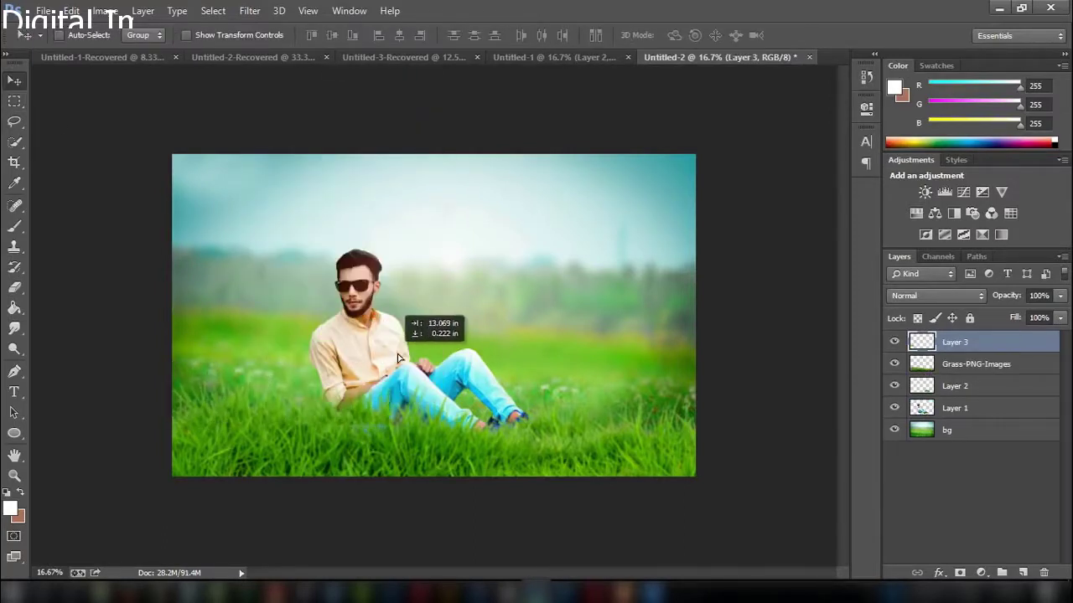
pyautogui.moveTo(954, 348); pyautogui.dragTo(955, 397)
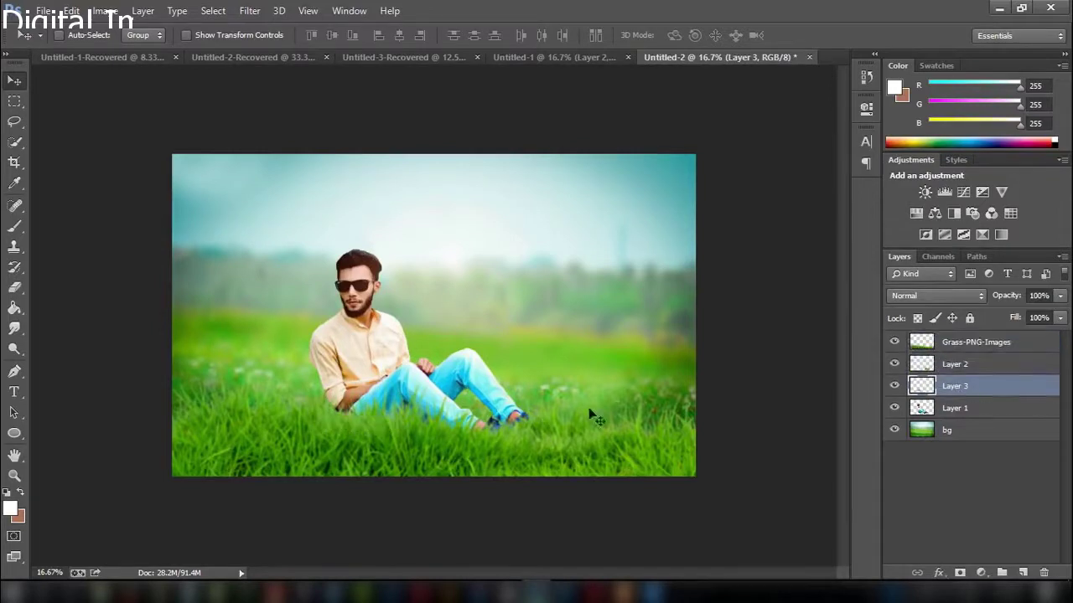
pyautogui.moveTo(402, 451); pyautogui.dragTo(387, 427)
# Stretch Layer 3 to 133.33% height, then duplicate it and shift the copy right
pyautogui.hotkey('ctrl', 't')
pyautogui.moveTo(357, 371); pyautogui.dragTo(351, 332)
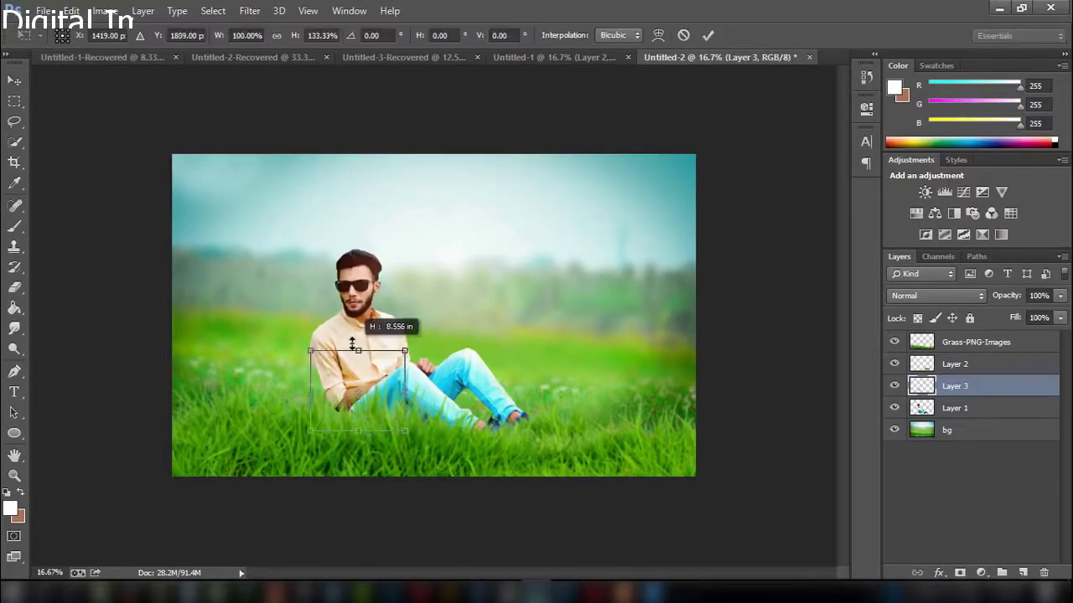
pyautogui.click(708, 35)
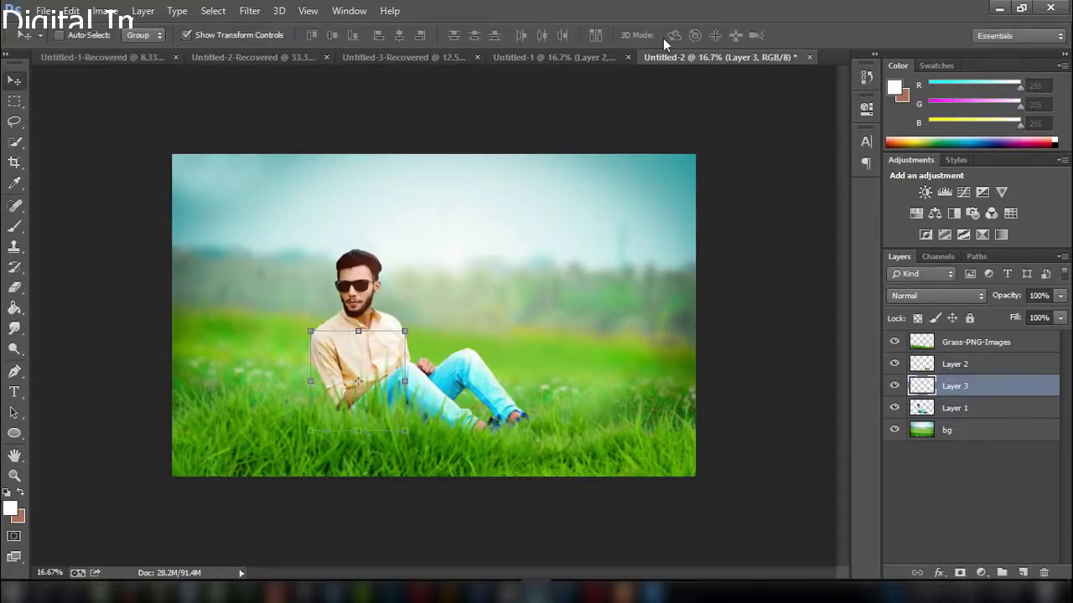
pyautogui.click(187, 36)
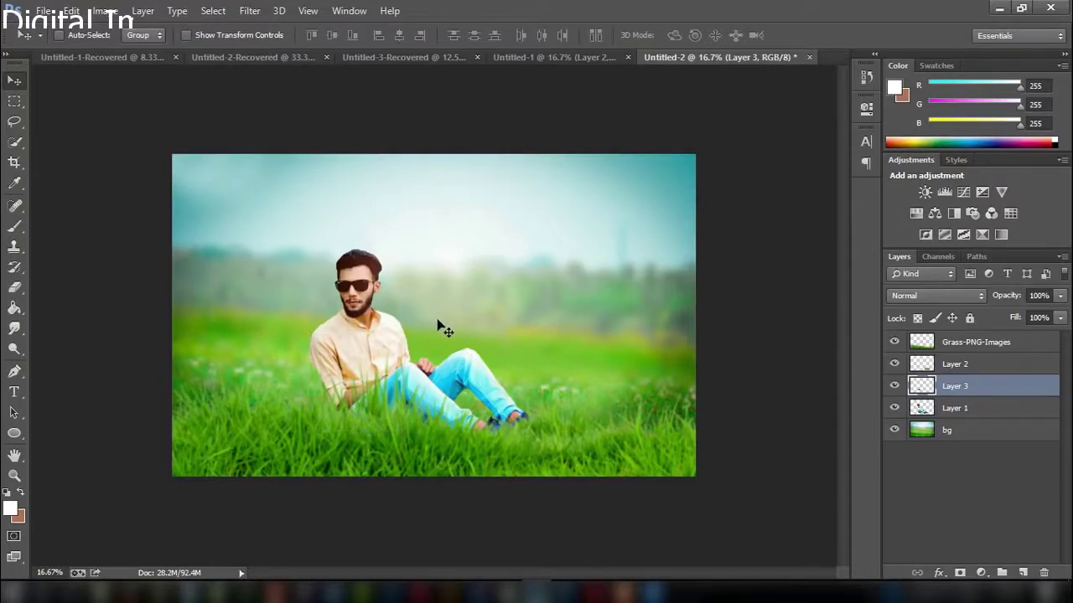
pyautogui.moveTo(442, 329); pyautogui.dragTo(299, 390)
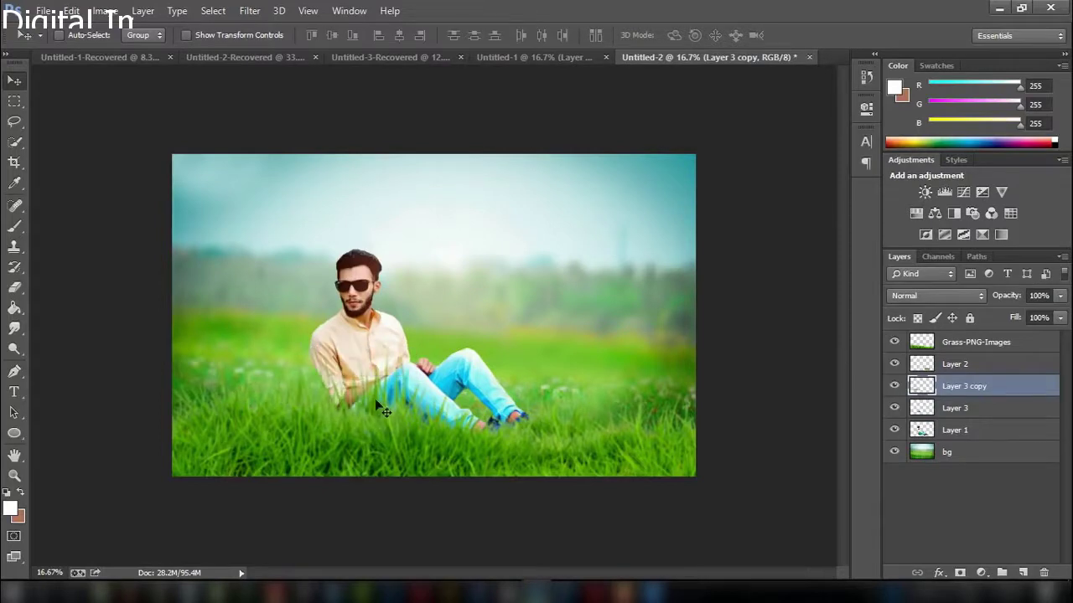
pyautogui.moveTo(383, 409); pyautogui.dragTo(589, 411)
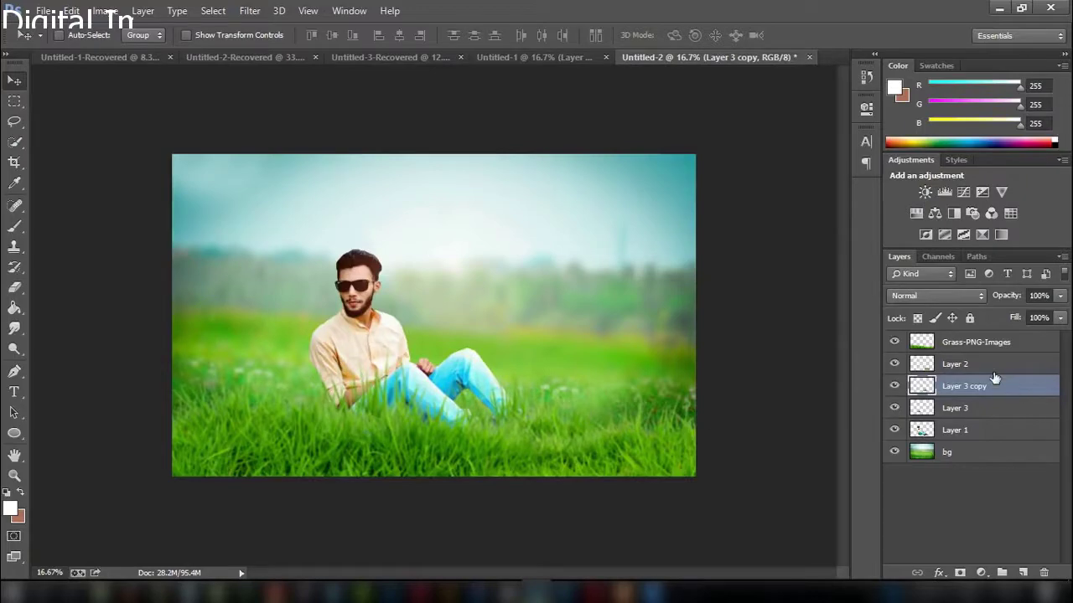
# Merge Layer 3 and Layer 3 copy into one leg layer
pyautogui.keyDown('shift'); pyautogui.click(989, 408); pyautogui.keyUp('shift')
pyautogui.rightClick(989, 408)
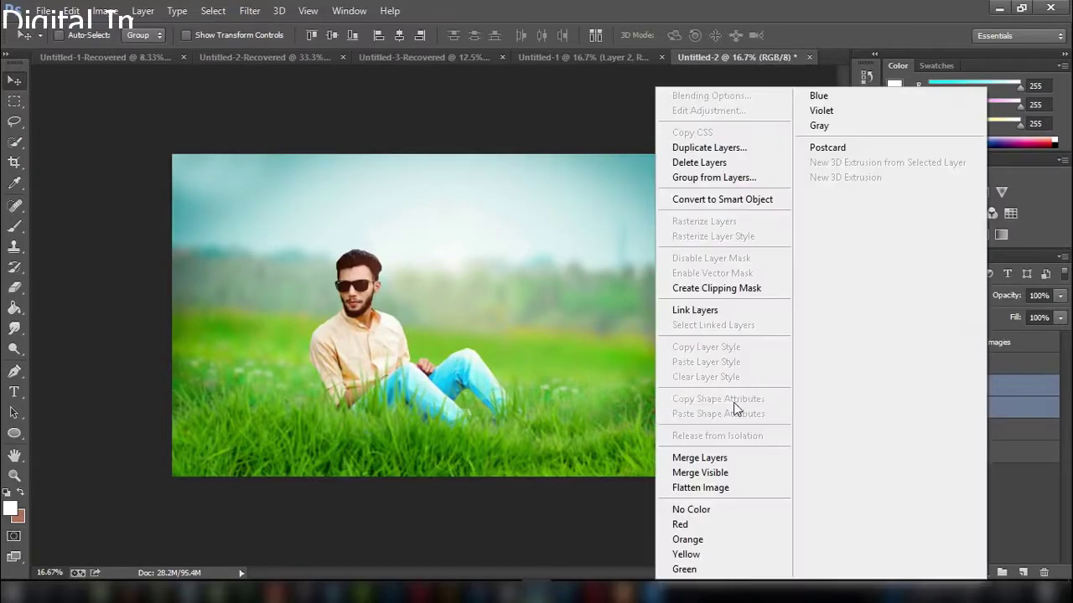
pyautogui.click(743, 456)
# Apply a 0.1-pixel Gaussian Blur to the merged leg layer
pyautogui.click(250, 10)
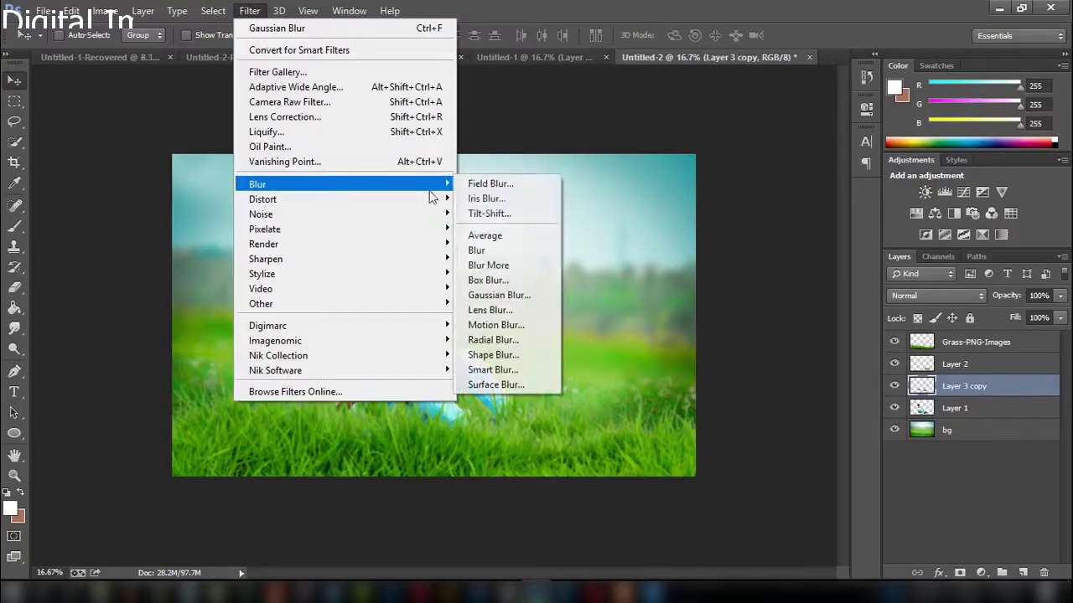
pyautogui.click(536, 294)
pyautogui.moveTo(785, 276)
pyautogui.mouseDown()
pyautogui.moveTo(833, 277)
pyautogui.moveTo(773, 276)
pyautogui.moveTo(796, 281)
pyautogui.mouseUp()
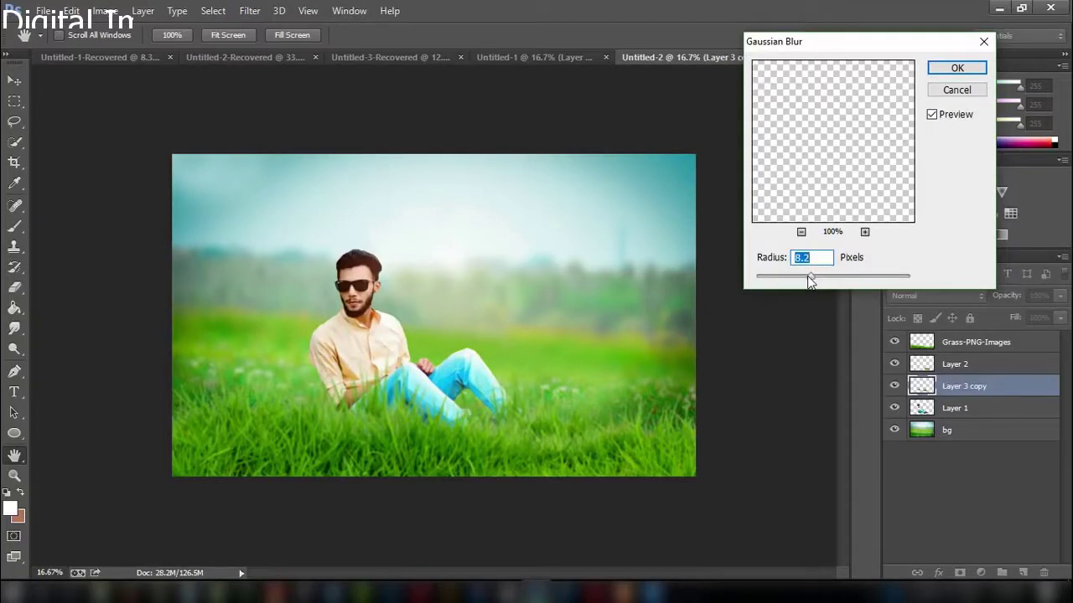
pyautogui.moveTo(808, 277); pyautogui.dragTo(757, 277)
pyautogui.click(953, 73)
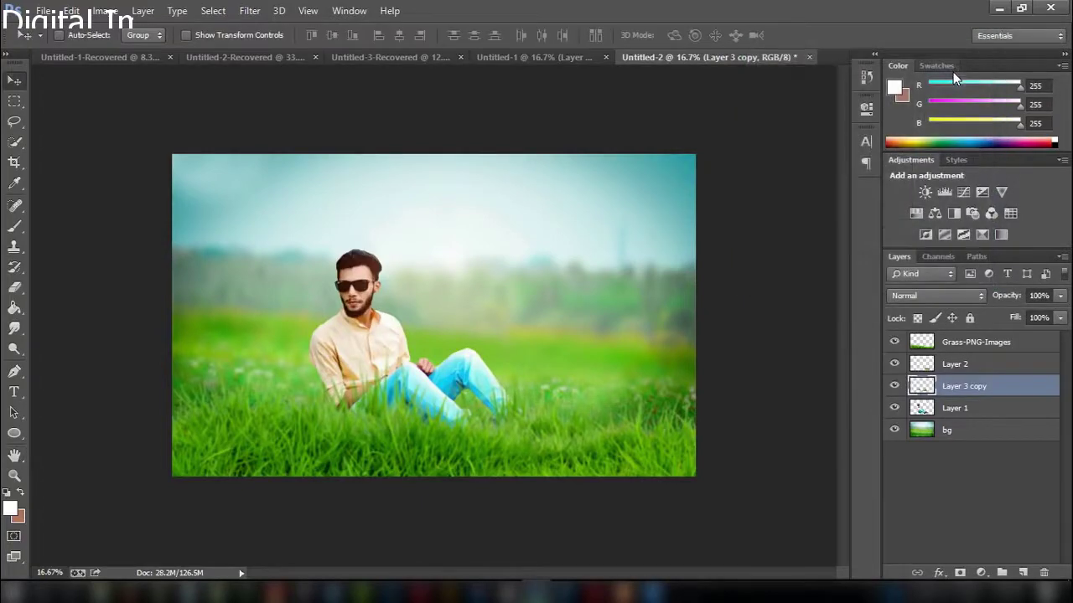
pyautogui.keyDown('ctrl'); pyautogui.click(956, 364); pyautogui.keyUp('ctrl')
# Merge Layer 2 and the leg layers into Grass-PNG-Images
pyautogui.keyDown('ctrl'); pyautogui.click(956, 342); pyautogui.keyUp('ctrl')
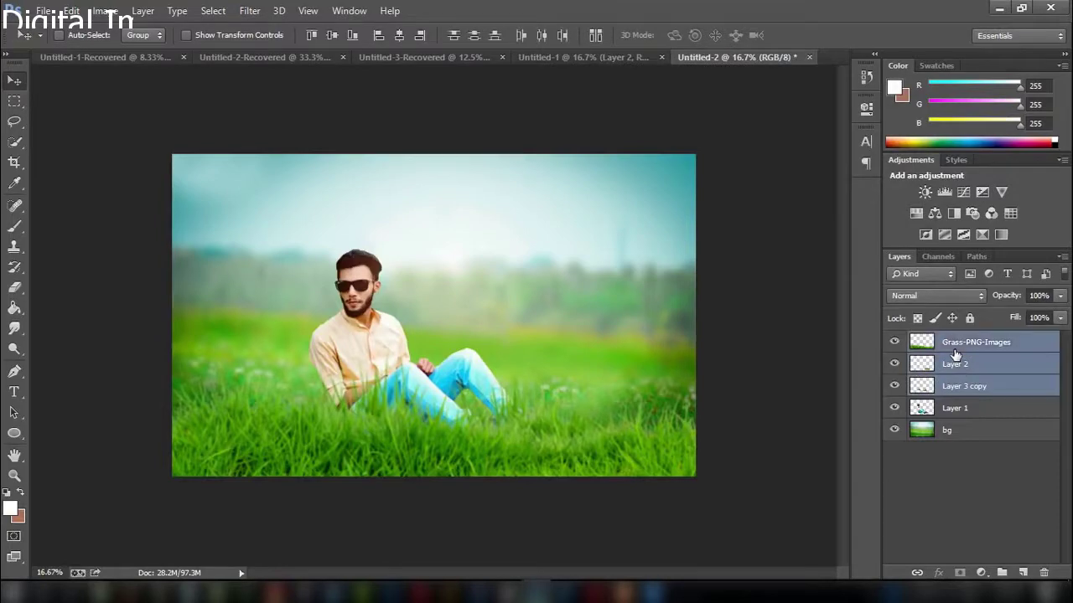
pyautogui.rightClick(956, 342)
pyautogui.click(689, 458)
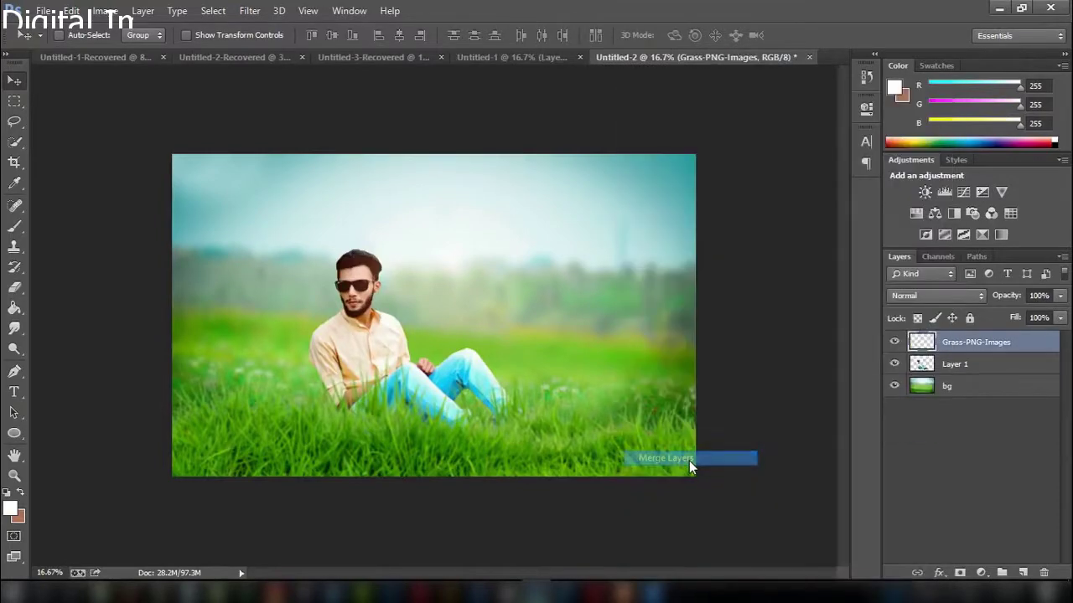
# Apply Brightness -5 and Contrast 5 to the merged grass layer
pyautogui.click(105, 10)
pyautogui.click(340, 50)
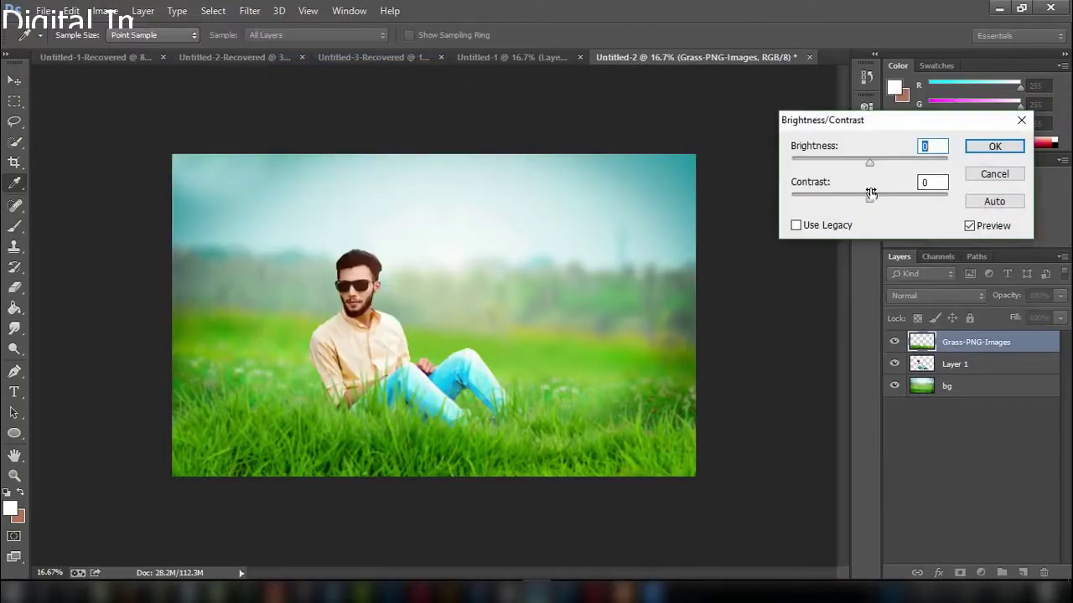
pyautogui.moveTo(869, 198); pyautogui.dragTo(836, 198)
pyautogui.moveTo(864, 159); pyautogui.dragTo(865, 161)
pyautogui.click(988, 145)
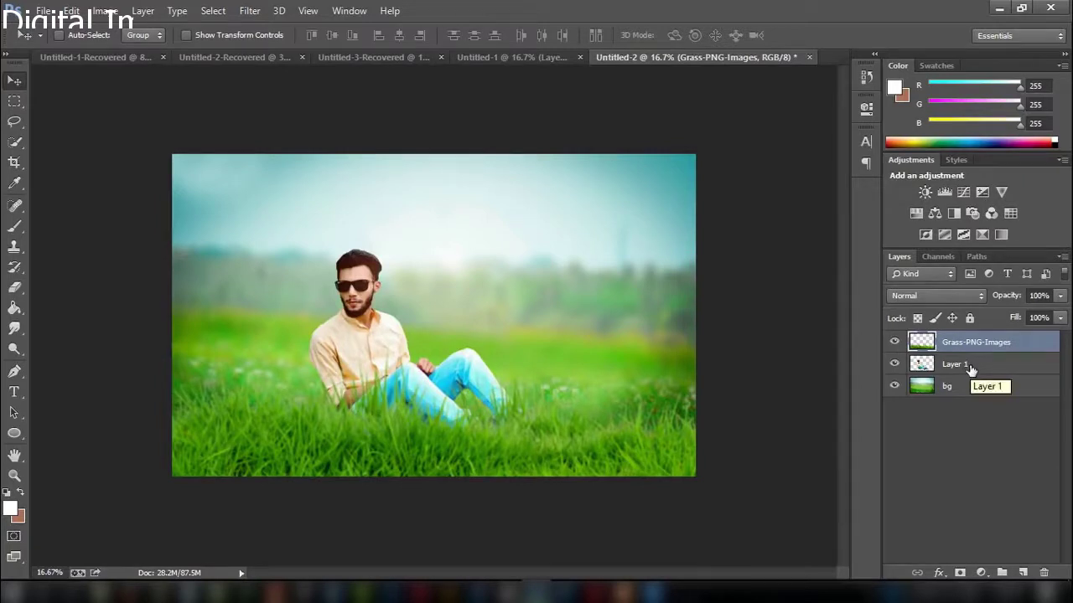
pyautogui.click(970, 365)
pyautogui.keyDown('shift'); pyautogui.click(972, 352); pyautogui.keyUp('shift')
# Stamp all three visible layers into a new composite layer, then undo it
pyautogui.keyDown('shift'); pyautogui.click(968, 390); pyautogui.keyUp('shift')
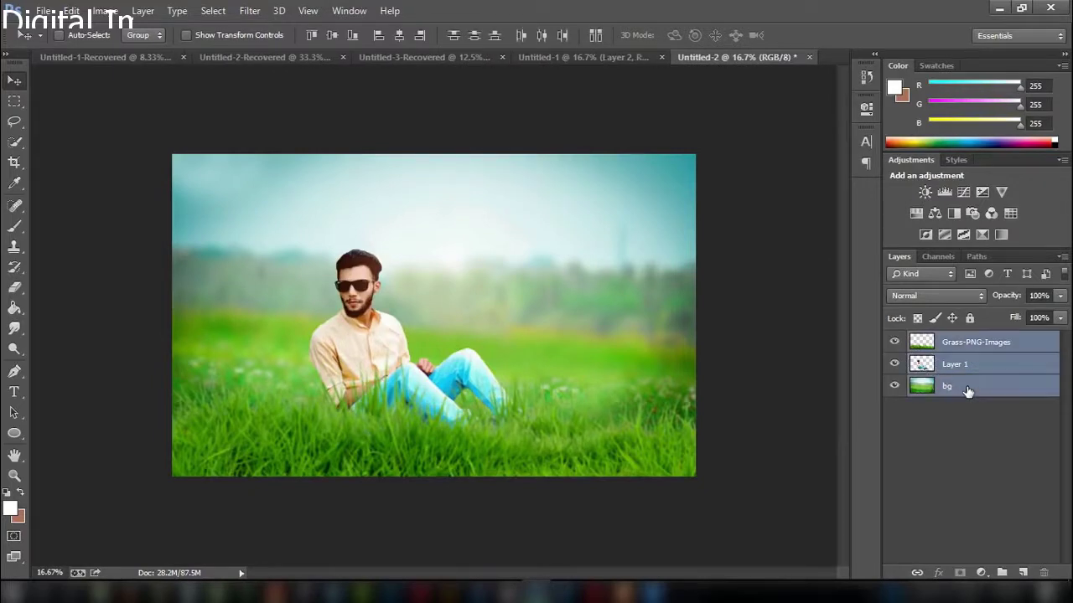
pyautogui.hotkey('ctrl', 'shift', 'alt', 'e')
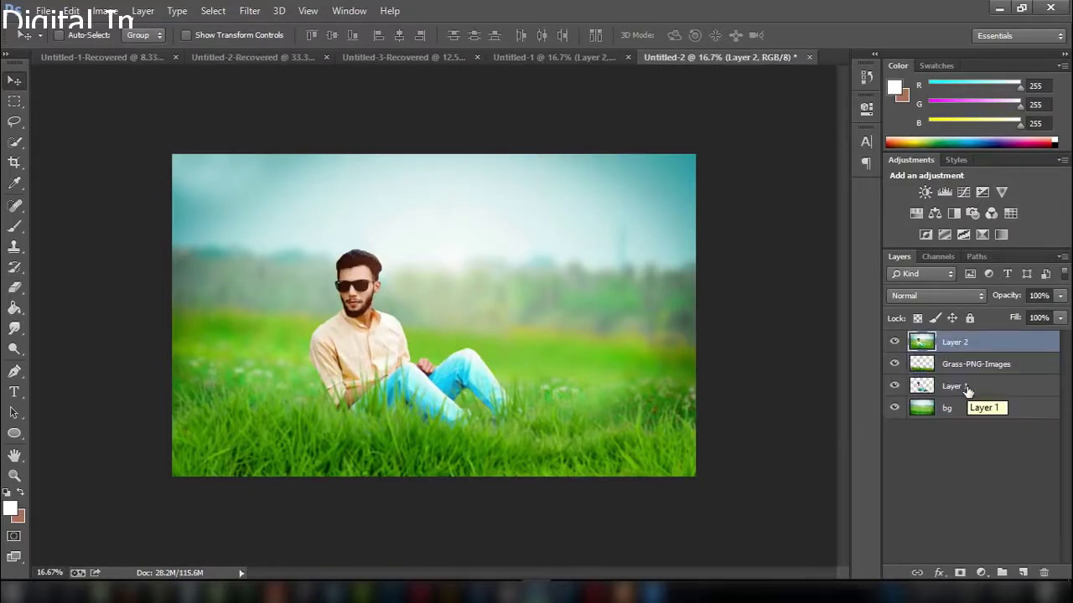
pyautogui.click(72, 11)
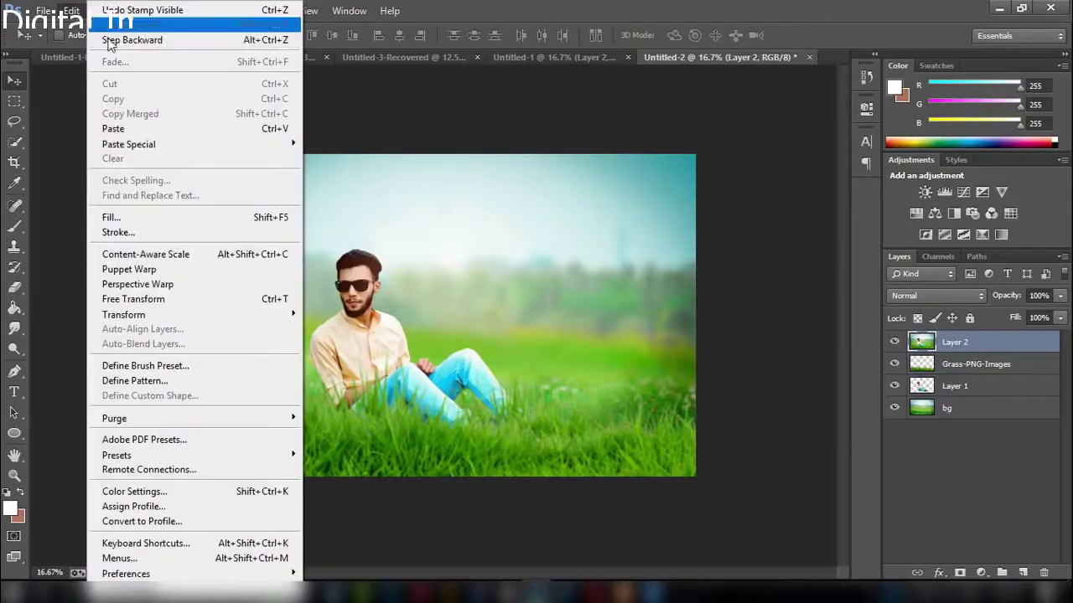
pyautogui.click(92, 26)
# Select Layer 1, zoom in, and switch to the Smudge tool
pyautogui.click(955, 364)
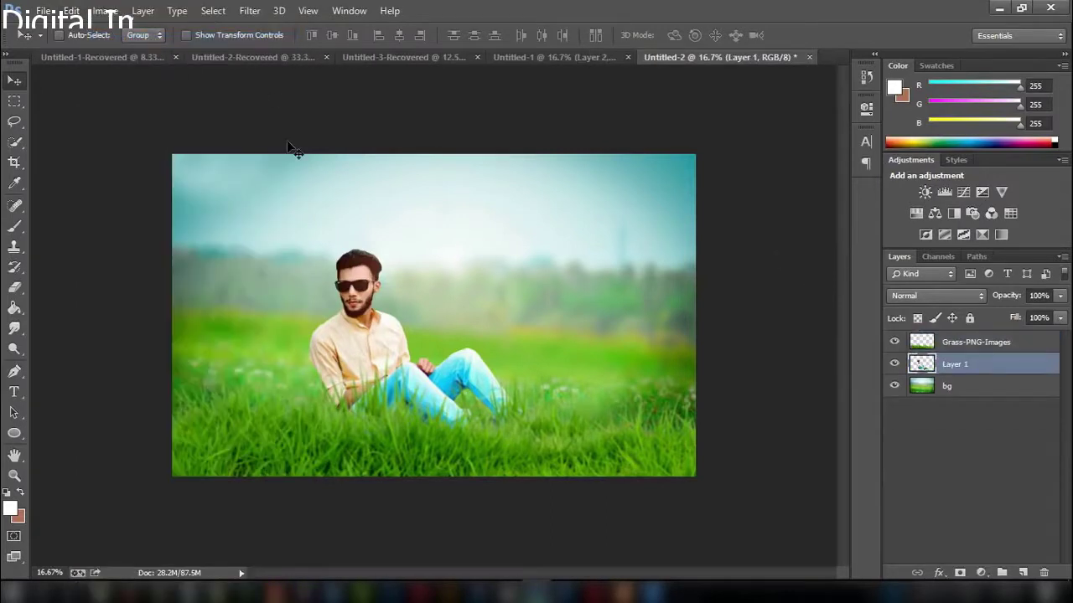
pyautogui.hotkey('ctrl', '+')
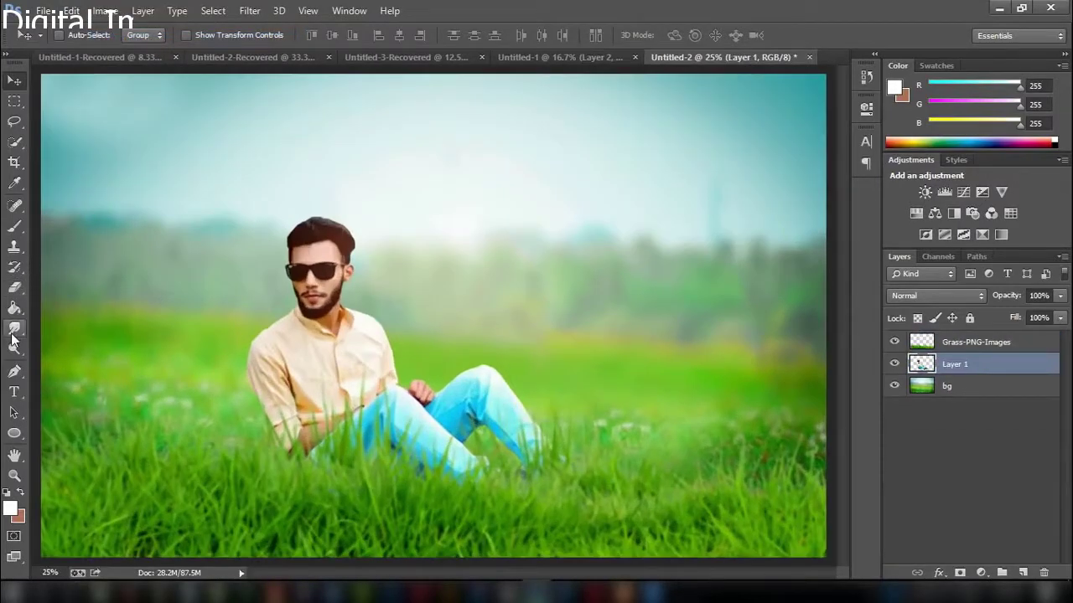
pyautogui.click(13, 331)
# With a 24 px brush at 70% strength, smudge the man's hair edges into the sky
pyautogui.click(76, 37)
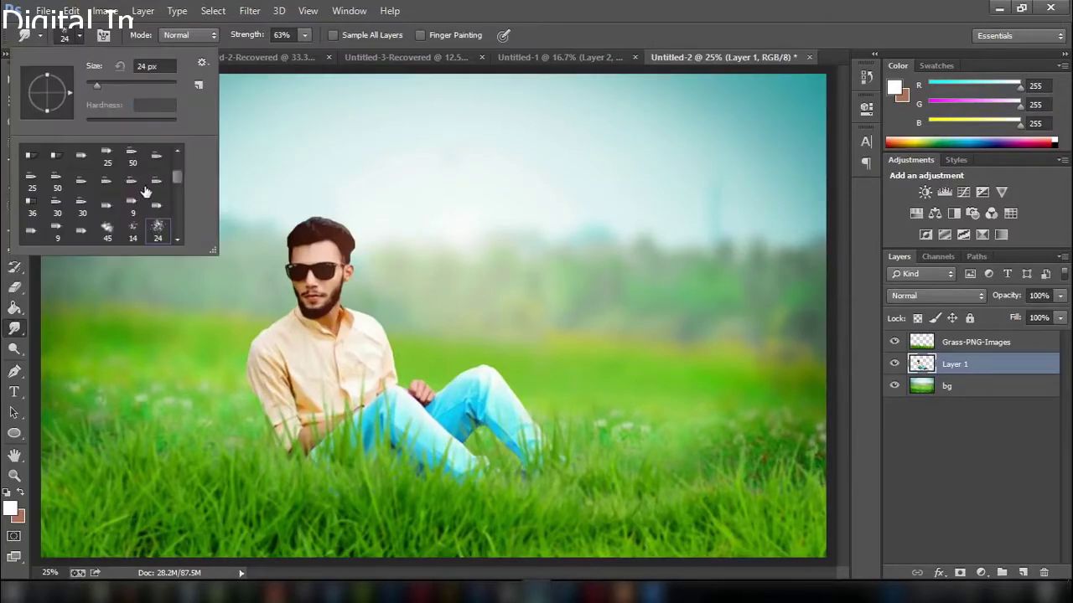
pyautogui.click(388, 207)
pyautogui.click(304, 35)
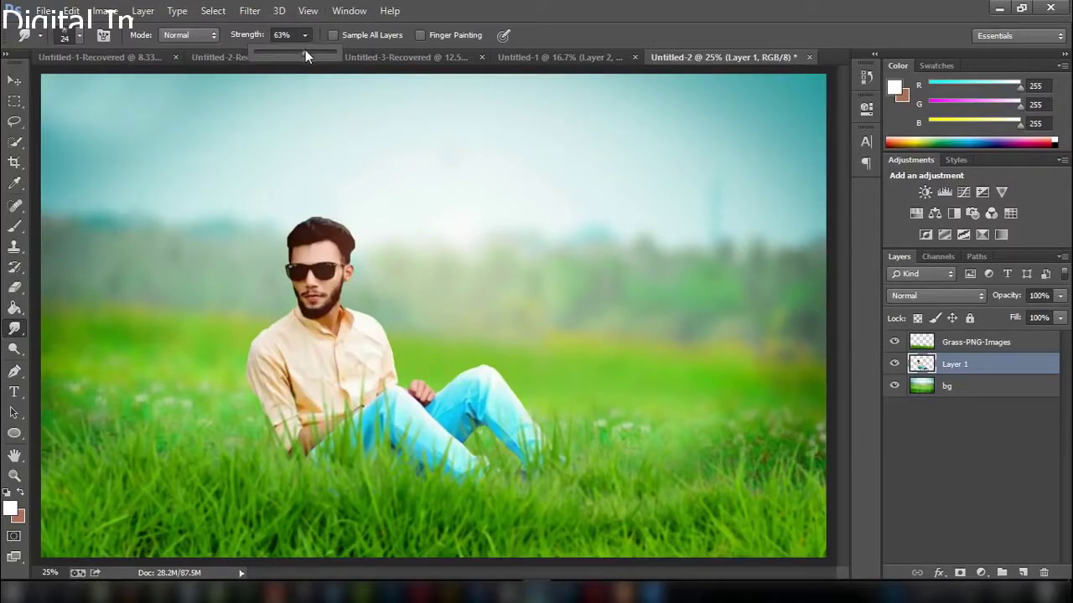
pyautogui.hotkey('ctrl', '+')
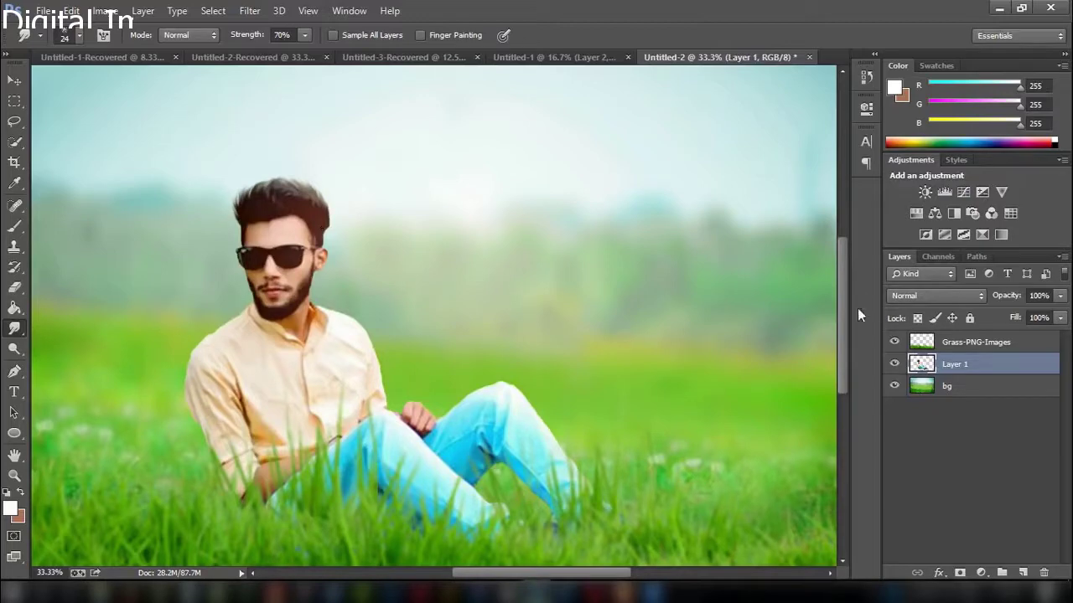
pyautogui.click(249, 10)
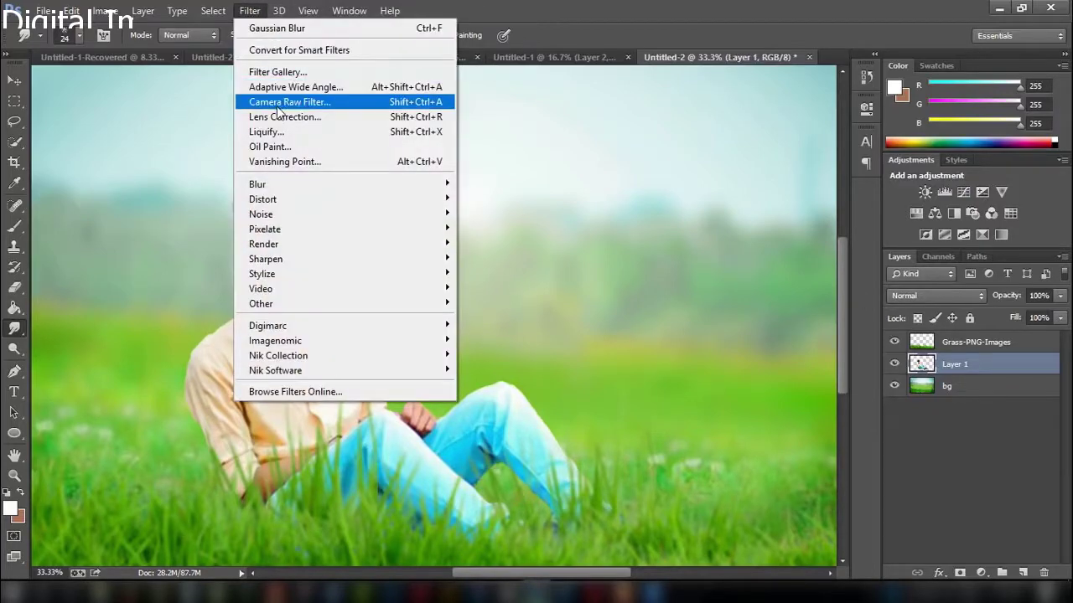
# In Camera Raw, set Blacks +18, Highlights +7, Sharpening 35 and Luminance noise reduction 23
pyautogui.click(278, 104)
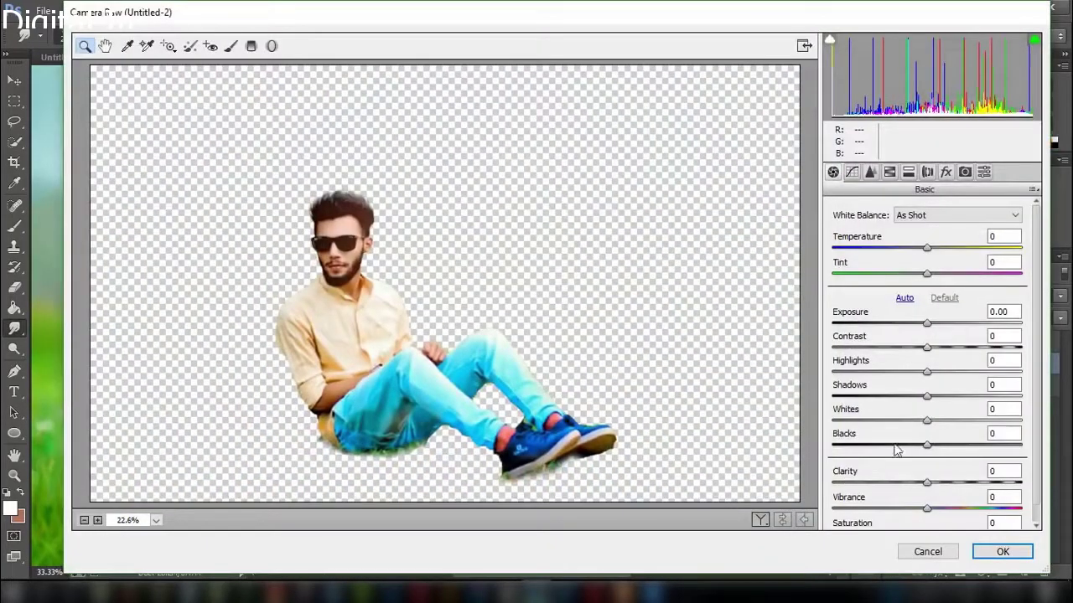
pyautogui.moveTo(928, 447)
pyautogui.mouseDown()
pyautogui.moveTo(917, 445)
pyautogui.moveTo(944, 445)
pyautogui.mouseUp()
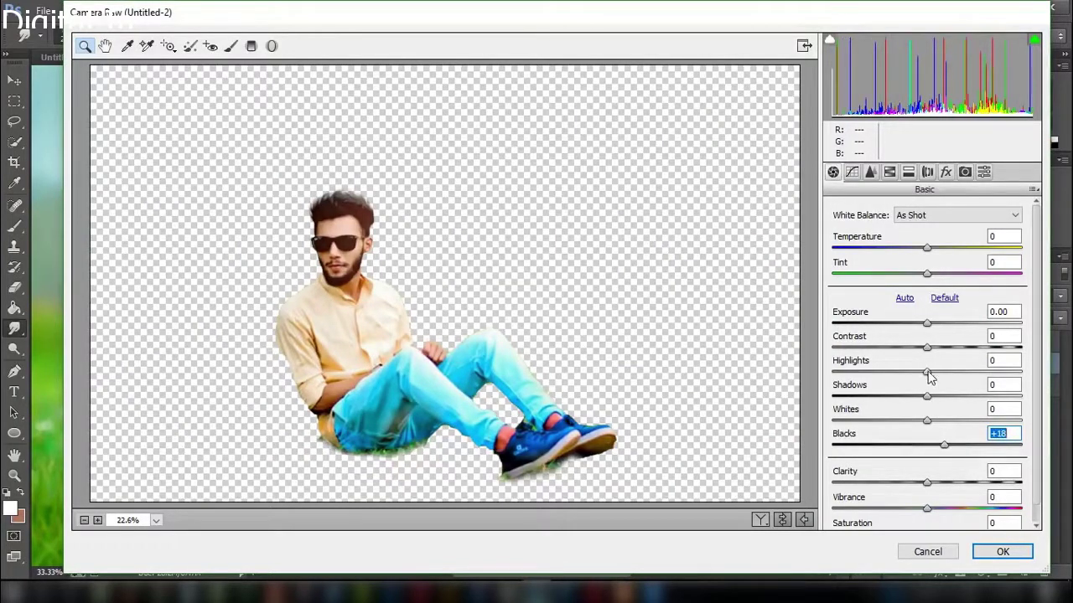
pyautogui.moveTo(926, 372)
pyautogui.mouseDown()
pyautogui.moveTo(953, 372)
pyautogui.moveTo(939, 374)
pyautogui.moveTo(944, 397)
pyautogui.mouseUp()
pyautogui.click(870, 172)
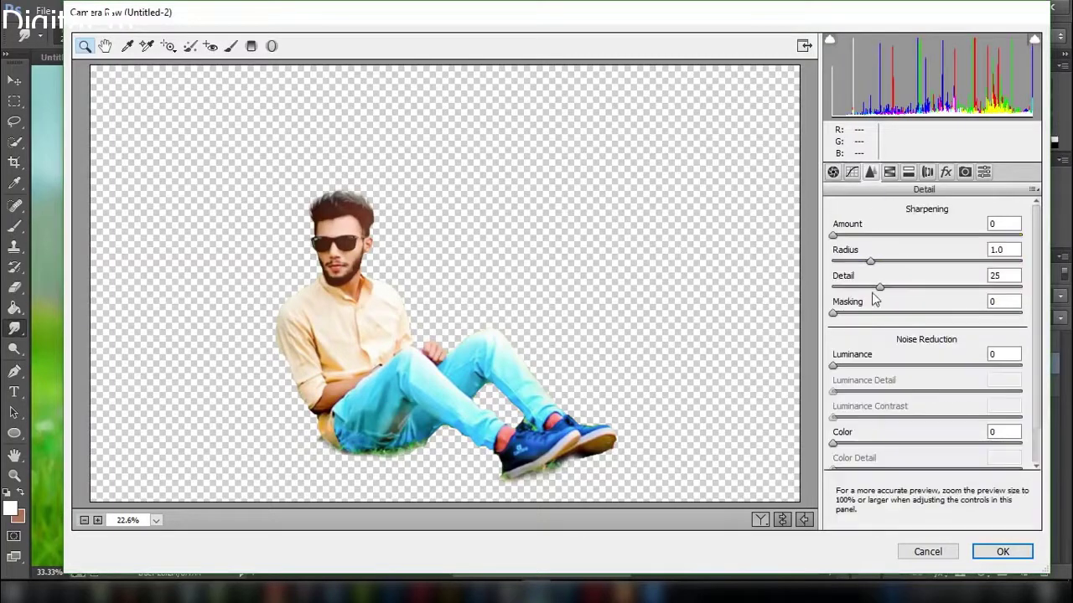
pyautogui.moveTo(847, 367); pyautogui.dragTo(876, 366)
pyautogui.click(877, 235)
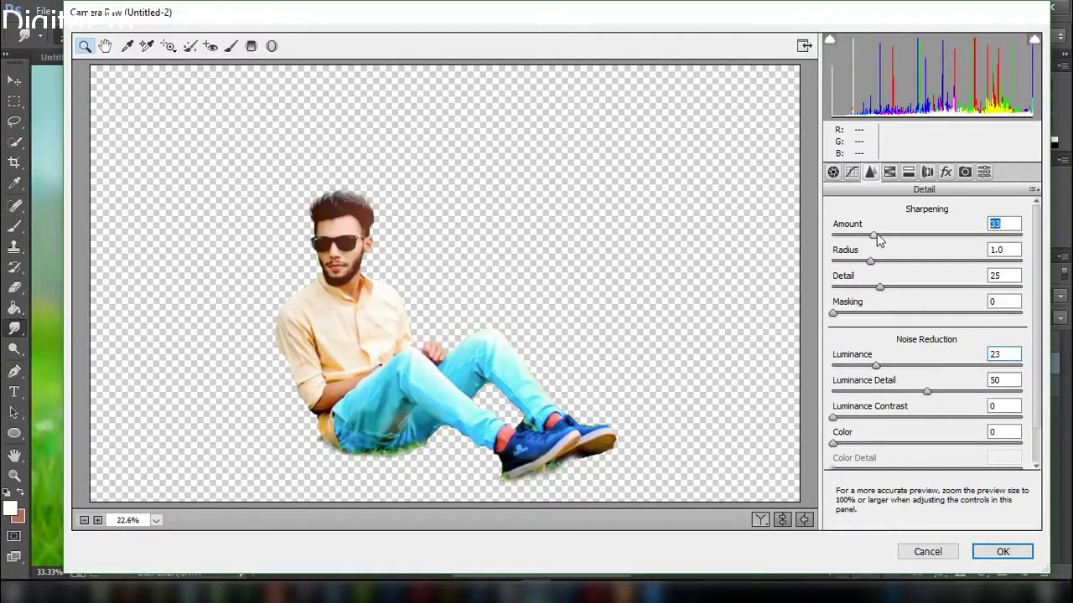
# Set HSL Oranges luminance +11, Greens -7 and Blues -16 saturation, Blues hue +29, and apply
pyautogui.click(889, 172)
pyautogui.click(925, 232)
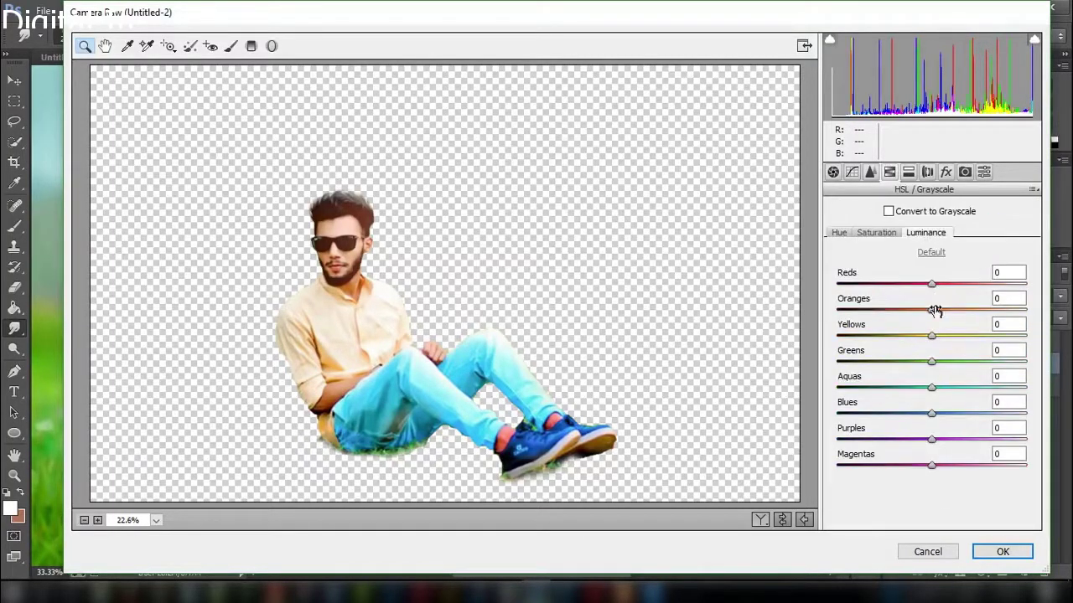
pyautogui.moveTo(932, 310)
pyautogui.mouseDown()
pyautogui.moveTo(956, 311)
pyautogui.moveTo(907, 336)
pyautogui.moveTo(905, 360)
pyautogui.moveTo(924, 360)
pyautogui.mouseUp()
pyautogui.click(876, 232)
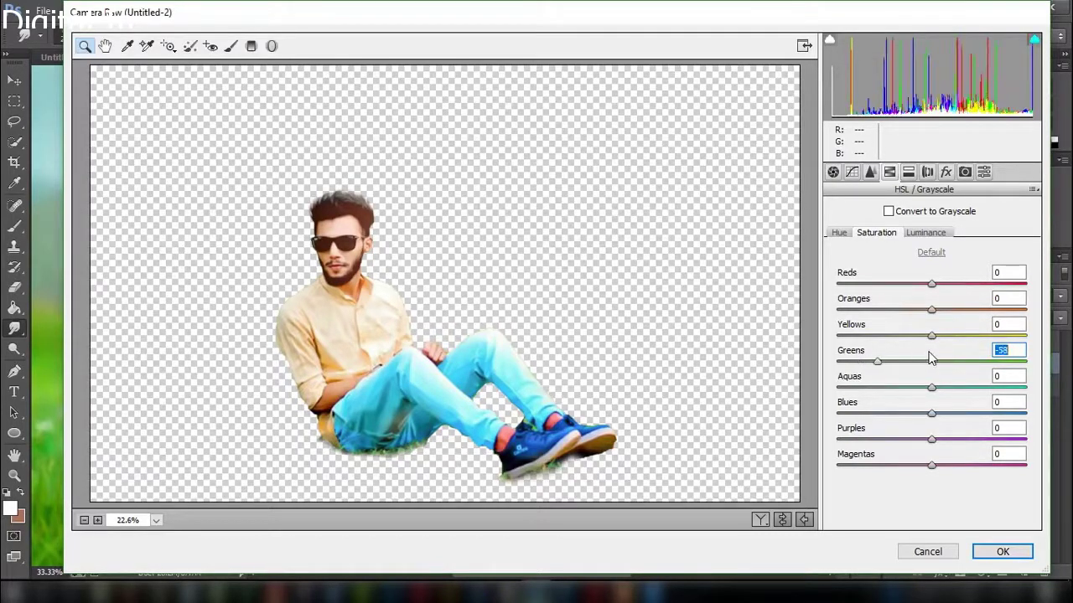
pyautogui.moveTo(931, 413)
pyautogui.mouseDown()
pyautogui.moveTo(918, 413)
pyautogui.moveTo(961, 417)
pyautogui.mouseUp()
pyautogui.click(841, 234)
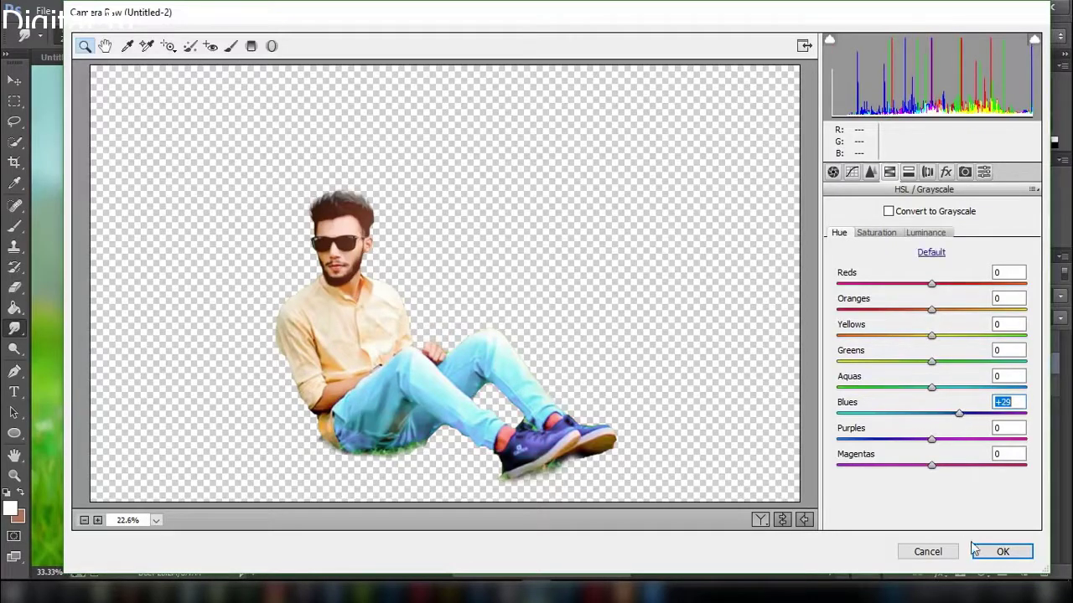
pyautogui.click(995, 552)
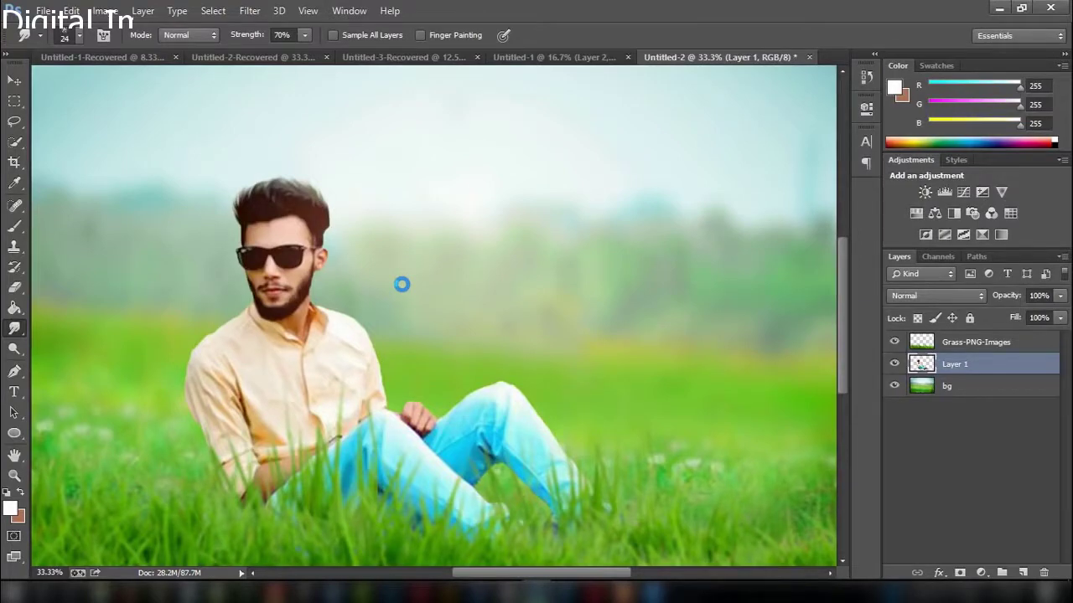
# Undo the Camera Raw grade to compare, zooming out and back in
pyautogui.hotkey('ctrl', 'z')
pyautogui.hotkey('ctrl', '-')
pyautogui.hotkey('ctrl', '-')
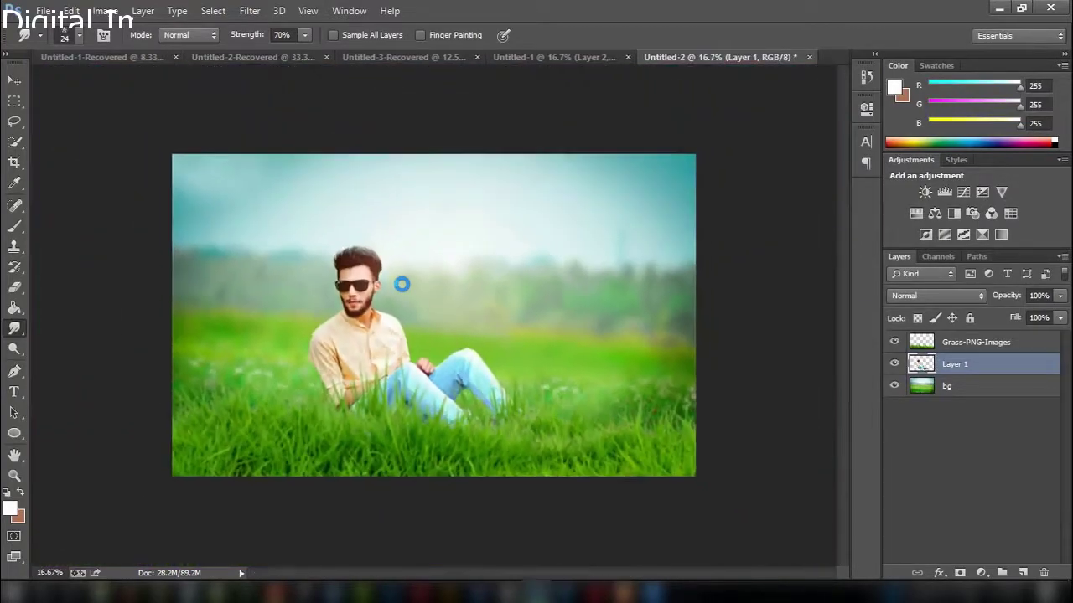
pyautogui.hotkey('ctrl', '+')
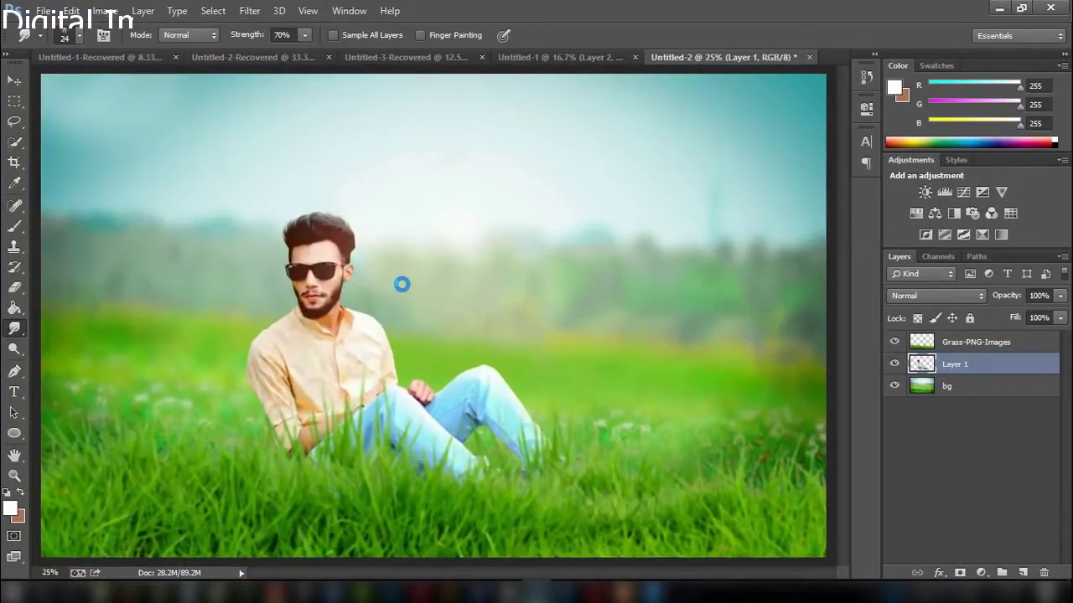
pyautogui.hotkey('ctrl', '-')
pyautogui.hotkey('ctrl', '+')
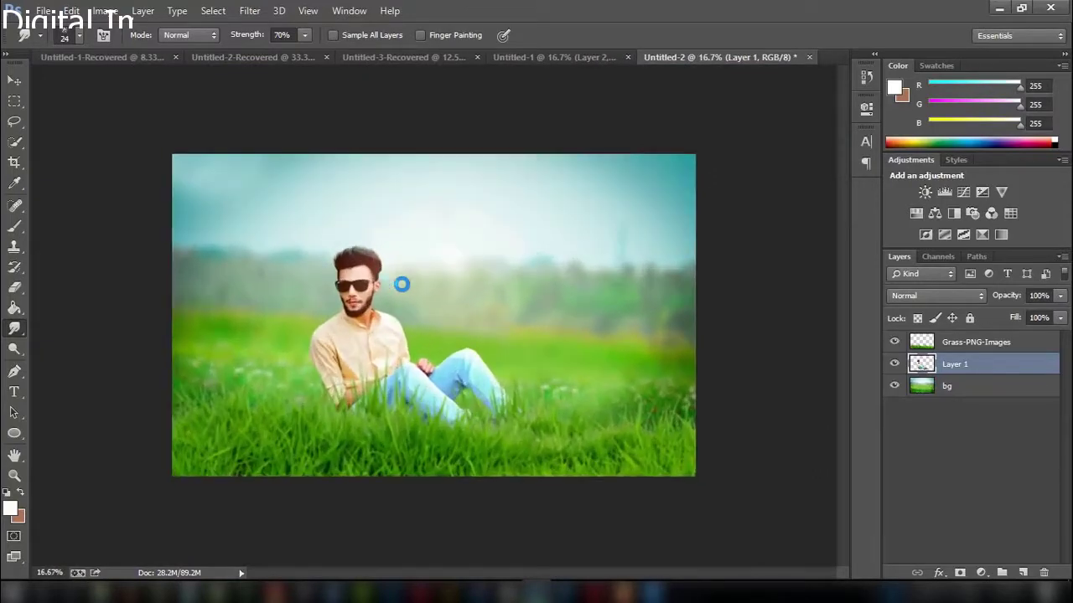
# Merge Grass-PNG-Images, Layer 1 and bg into one layer
pyautogui.keyDown('ctrl'); pyautogui.click(958, 344); pyautogui.keyUp('ctrl')
pyautogui.keyDown('ctrl'); pyautogui.click(955, 387); pyautogui.keyUp('ctrl')
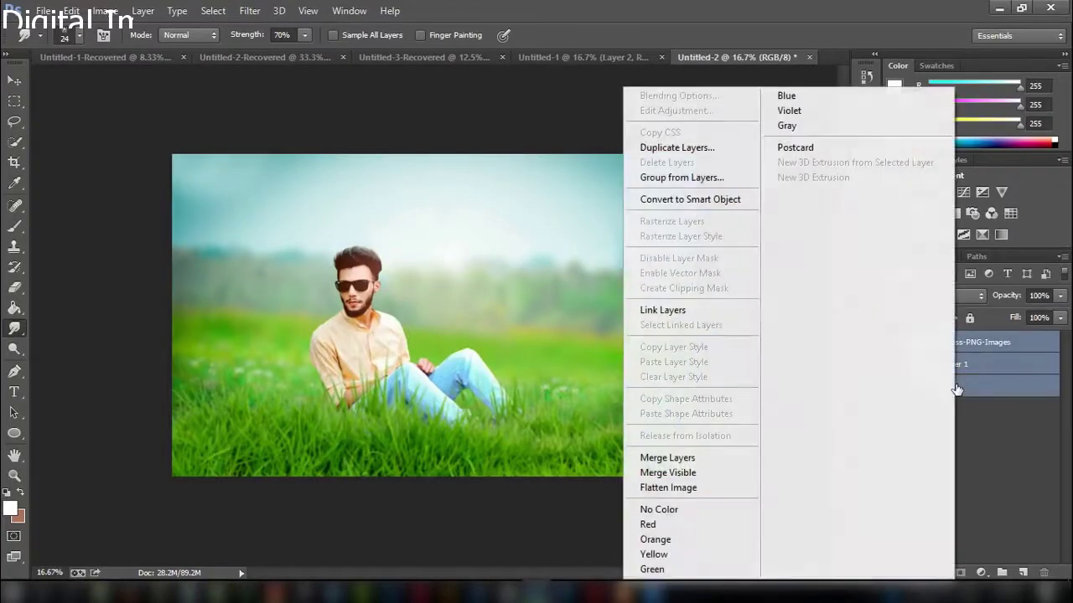
pyautogui.rightClick(956, 388)
pyautogui.click(730, 459)
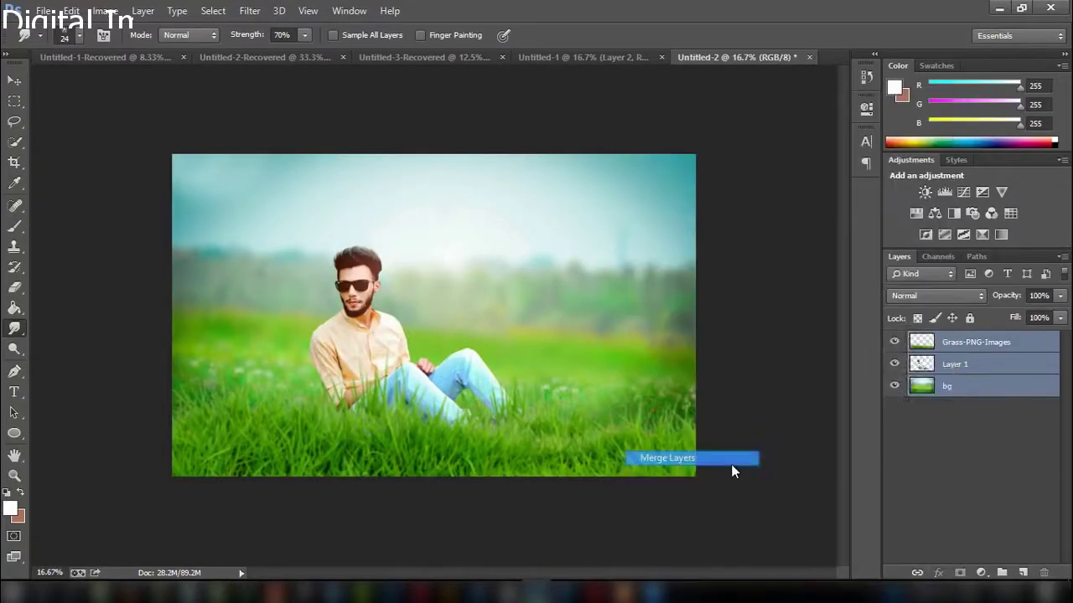
# Open the Camera Raw filter on the merged layer and cancel without changes
pyautogui.click(250, 10)
pyautogui.click(272, 102)
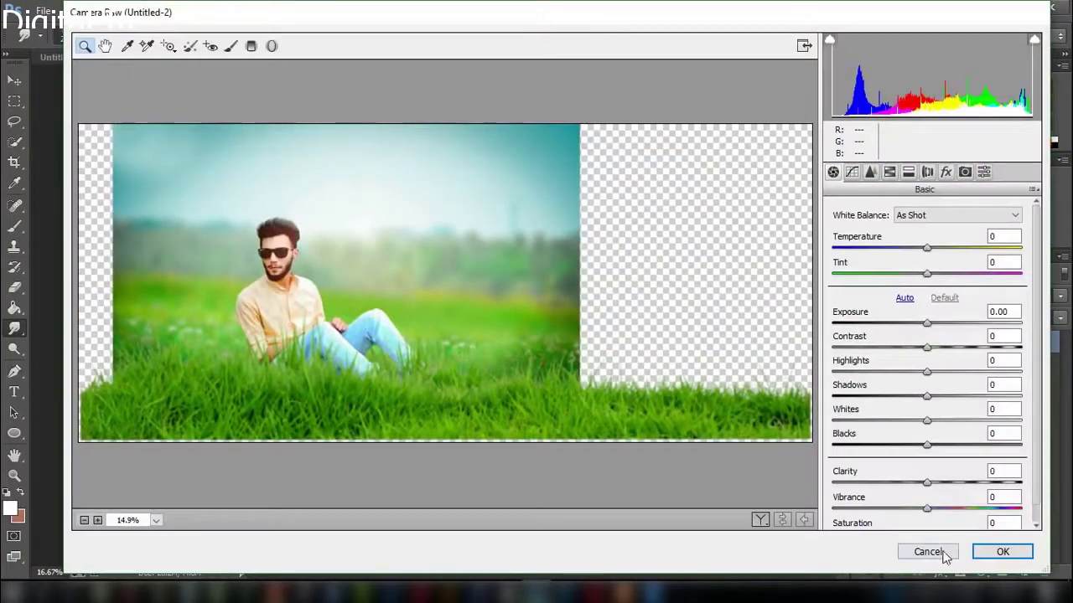
pyautogui.click(938, 553)
# Crop a thin strip off the bottom of the merged grass-field image
pyautogui.click(14, 162)
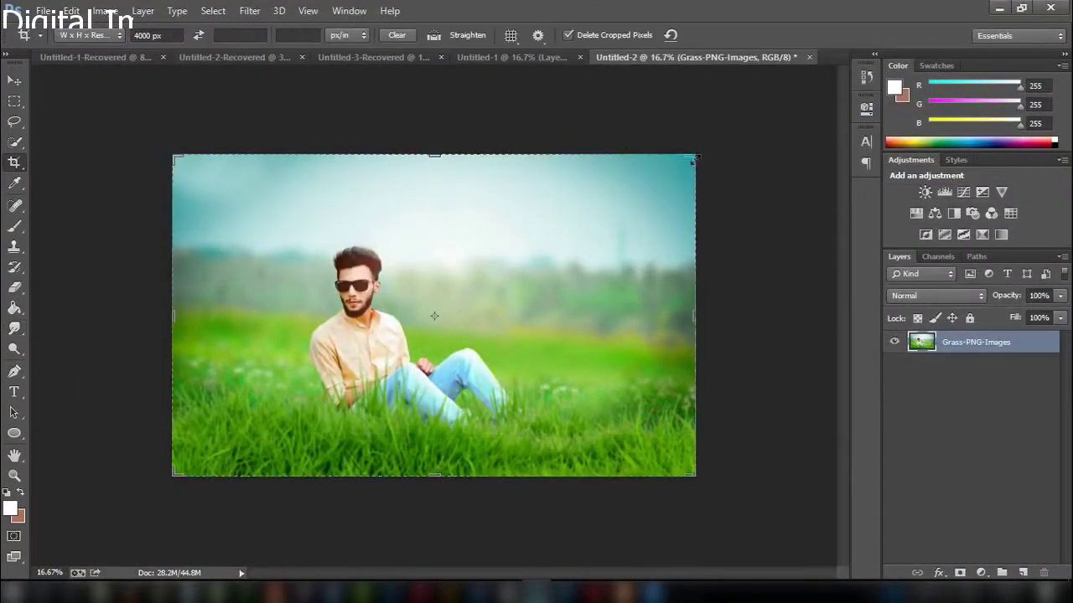
pyautogui.moveTo(693, 159); pyautogui.dragTo(694, 146)
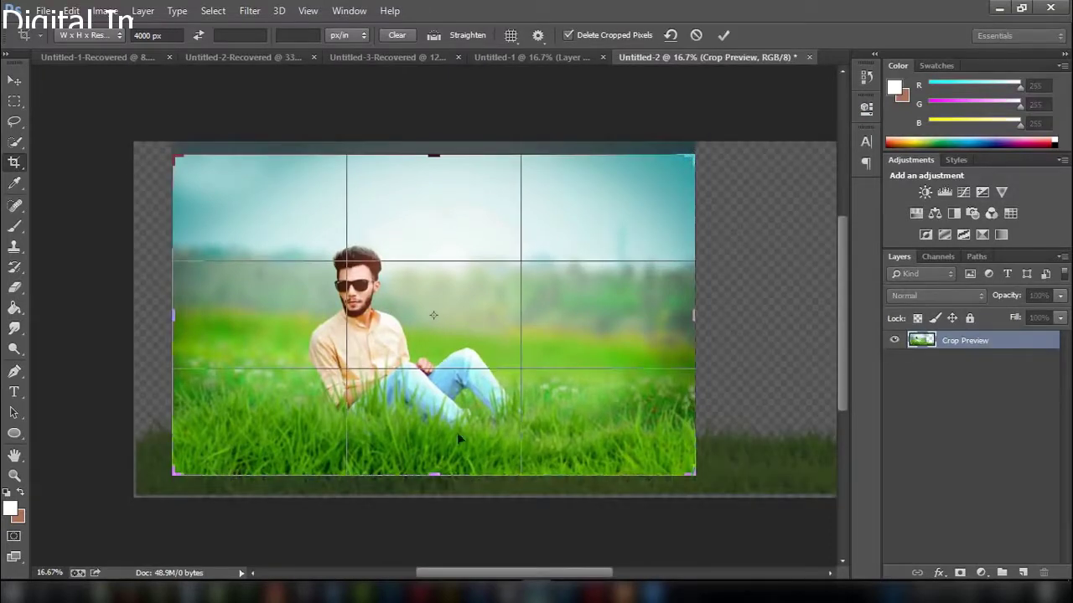
pyautogui.moveTo(433, 472); pyautogui.dragTo(433, 468)
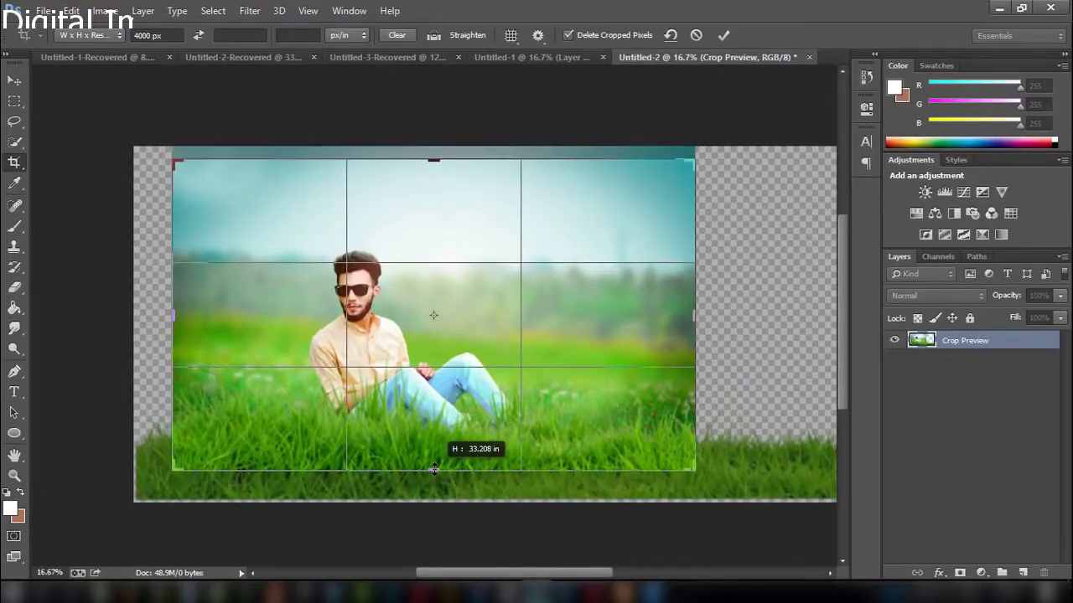
pyautogui.click(724, 34)
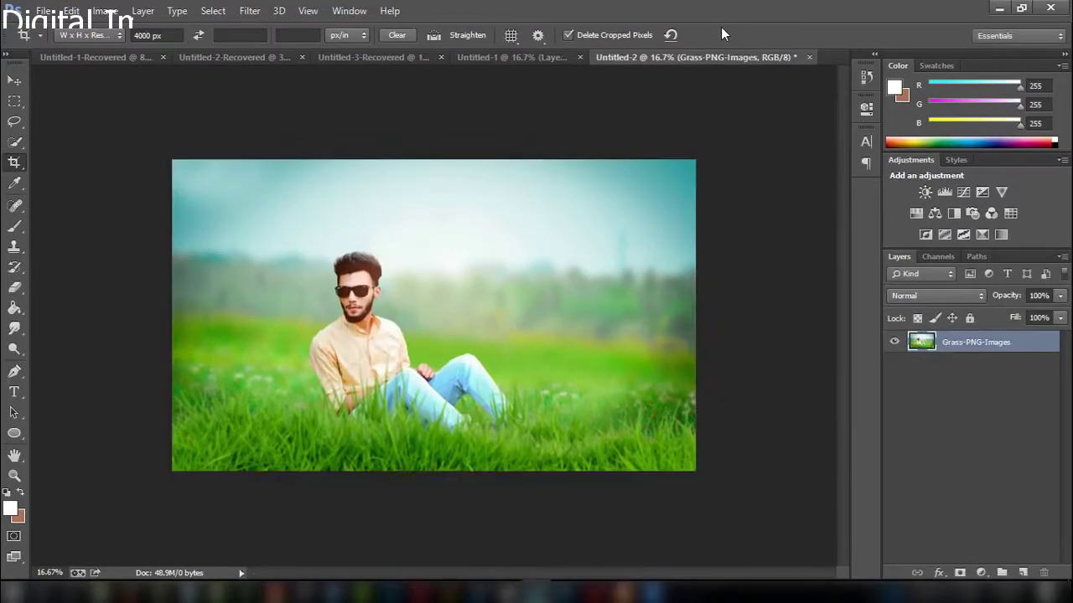
pyautogui.click(250, 12)
# In Camera Raw, raise Highlights to +31 and set Luminance noise reduction to 18
pyautogui.click(279, 99)
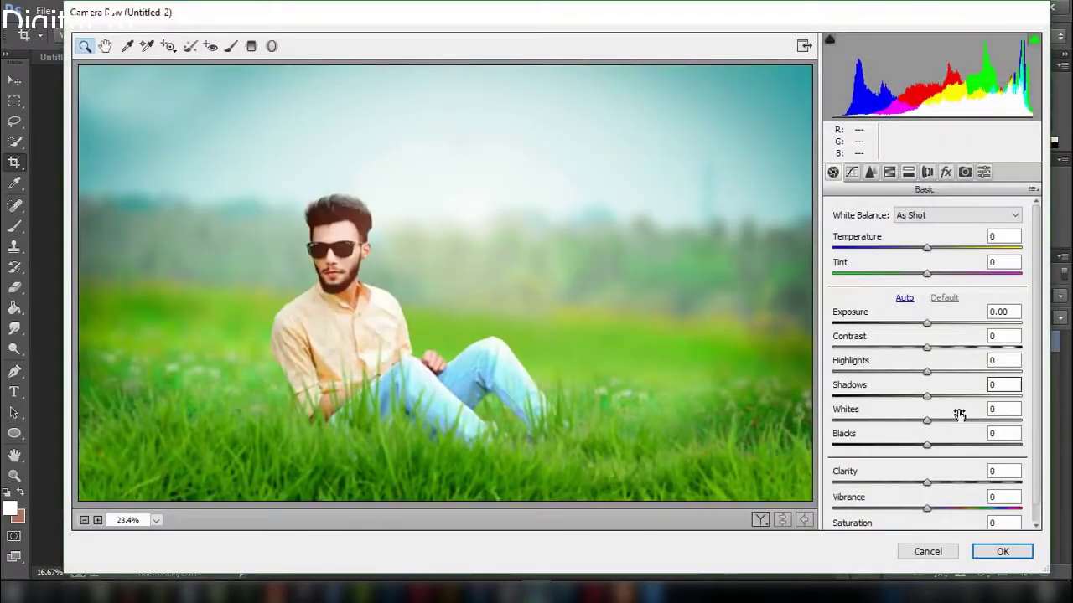
pyautogui.moveTo(927, 396)
pyautogui.mouseDown()
pyautogui.moveTo(939, 400)
pyautogui.moveTo(956, 371)
pyautogui.moveTo(934, 347)
pyautogui.mouseUp()
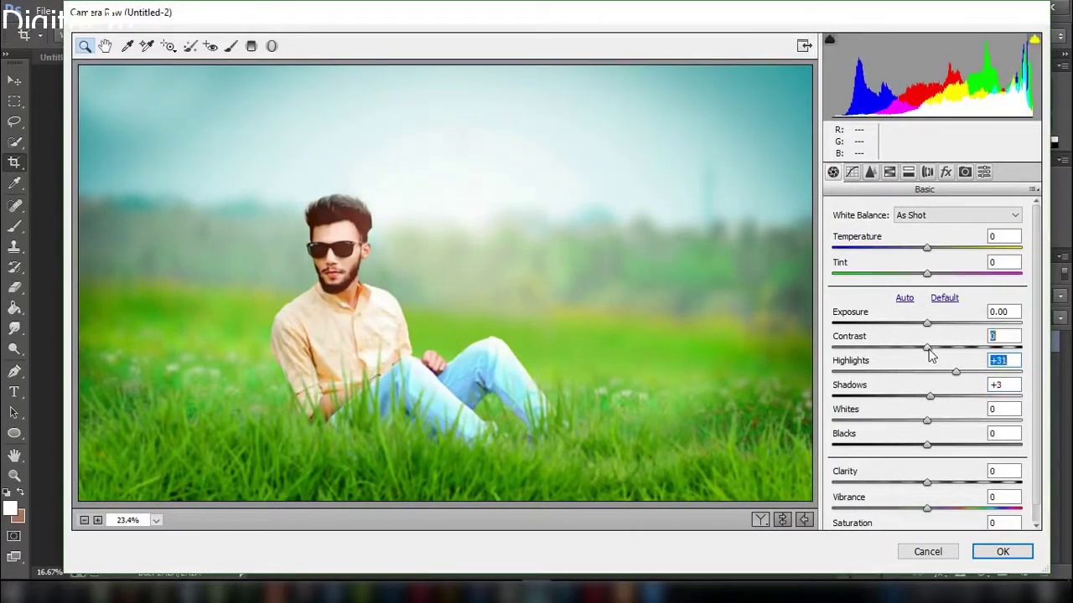
pyautogui.click(871, 172)
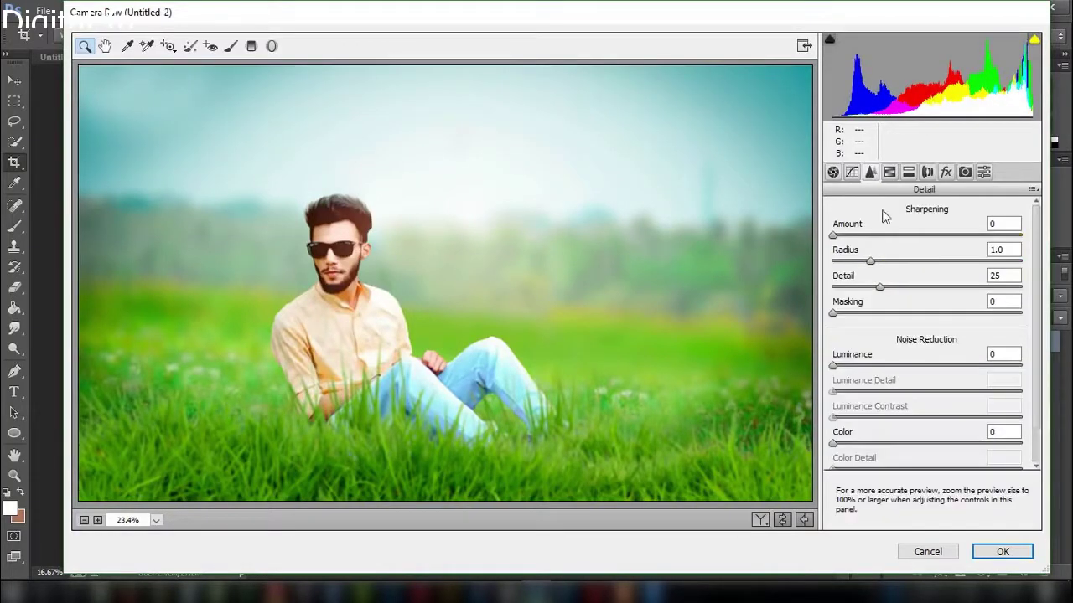
pyautogui.moveTo(842, 369); pyautogui.dragTo(866, 366)
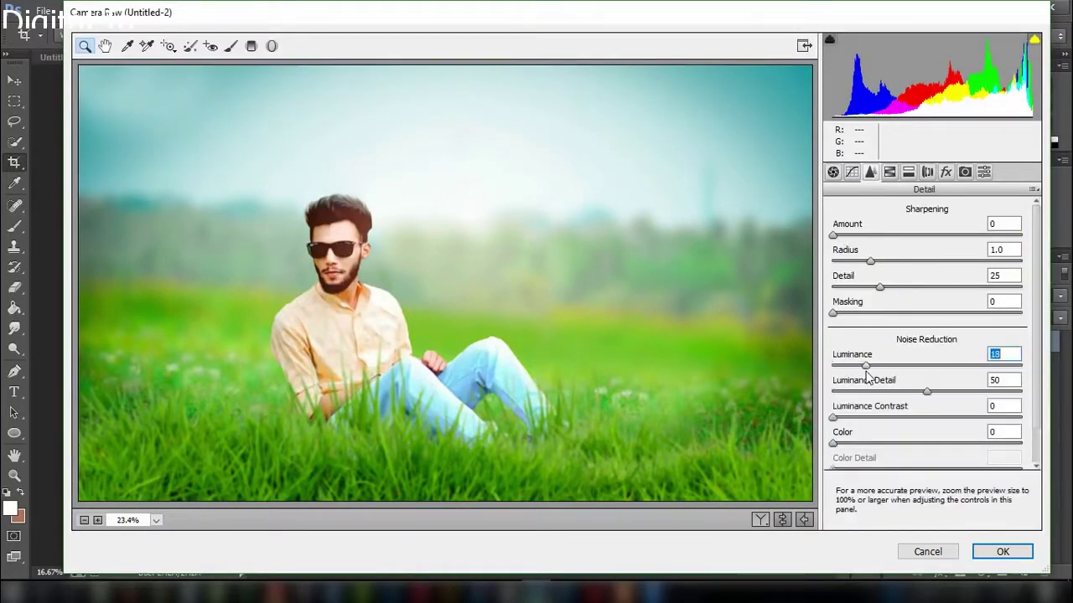
# Boost HSL saturation: Yellows +7, Greens +13, Aquas +94 for a teal sky
pyautogui.click(889, 172)
pyautogui.click(926, 232)
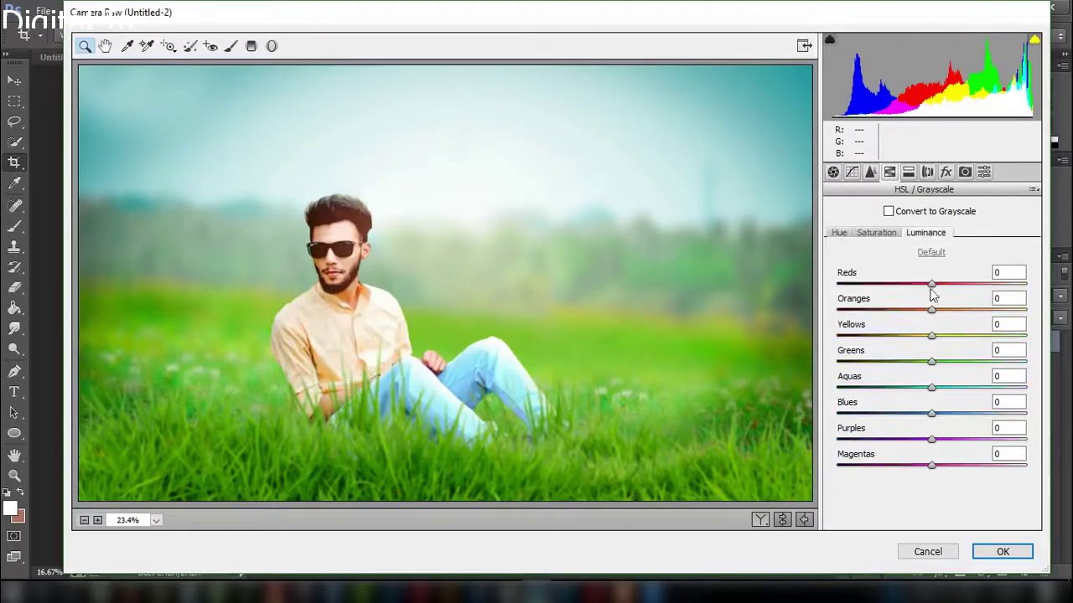
pyautogui.click(875, 232)
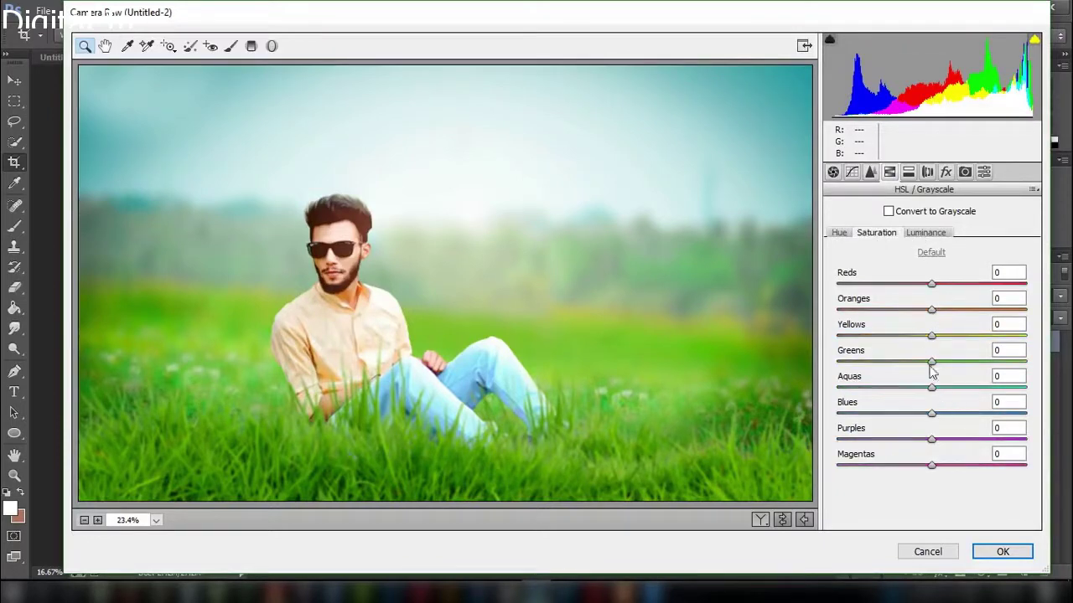
pyautogui.moveTo(931, 362)
pyautogui.mouseDown()
pyautogui.moveTo(959, 359)
pyautogui.moveTo(893, 335)
pyautogui.moveTo(942, 335)
pyautogui.mouseUp()
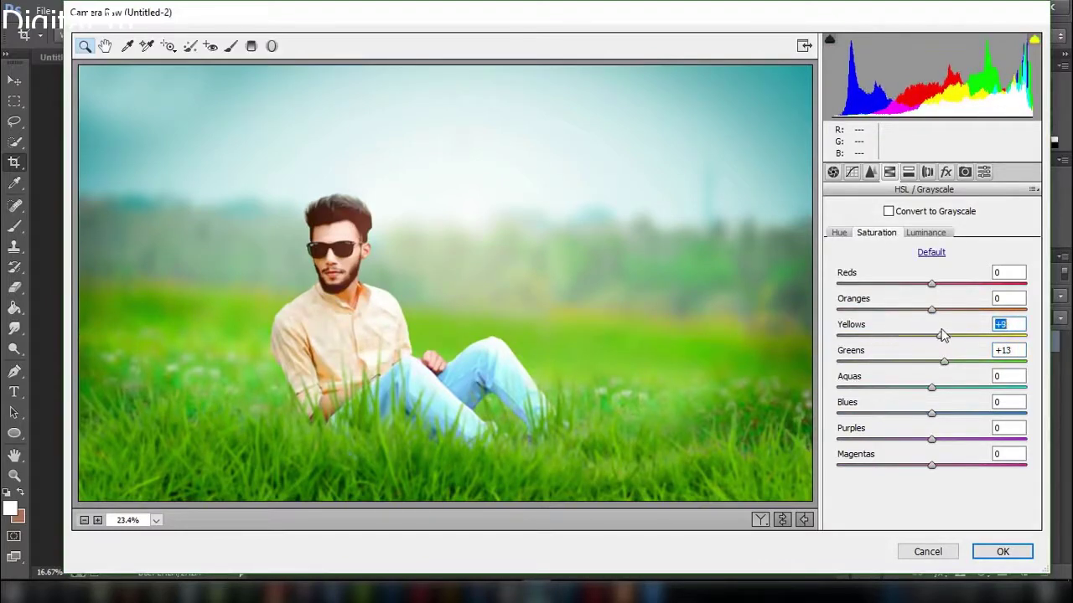
pyautogui.click(936, 414)
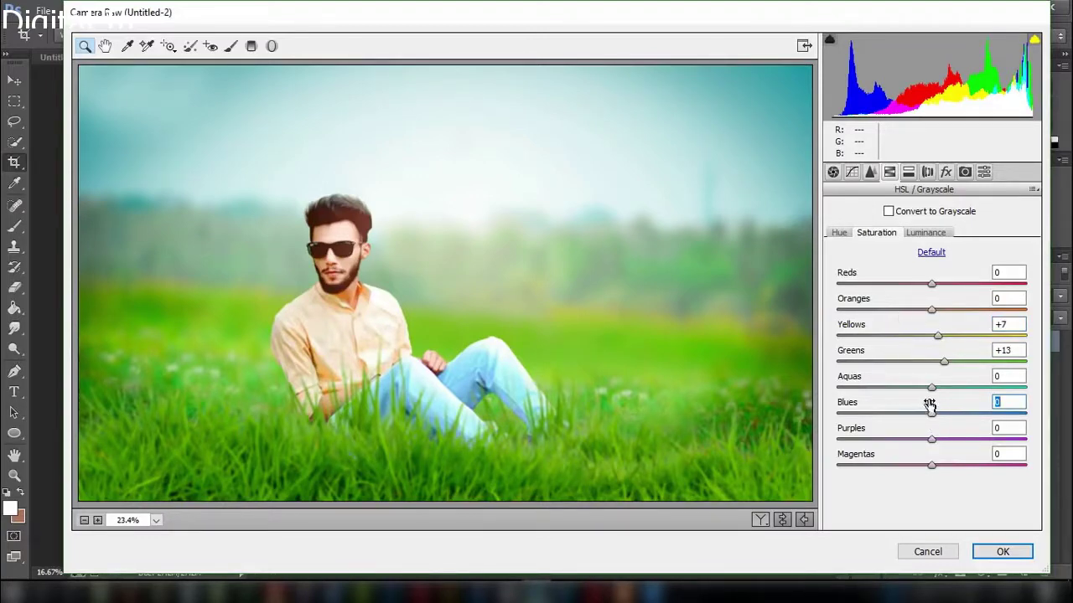
pyautogui.moveTo(931, 388); pyautogui.dragTo(1023, 386)
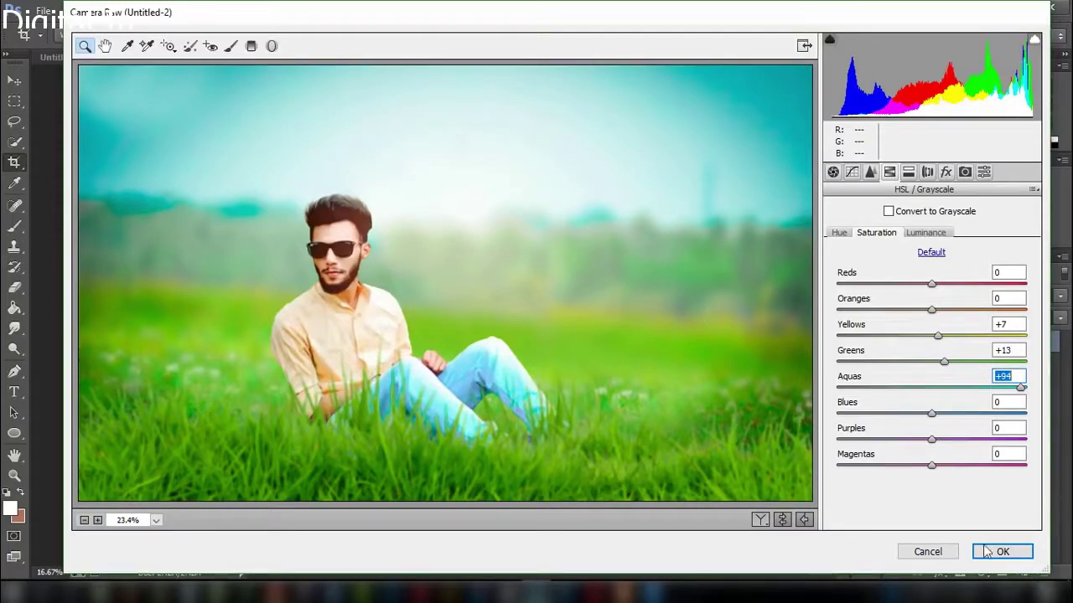
pyautogui.click(271, 46)
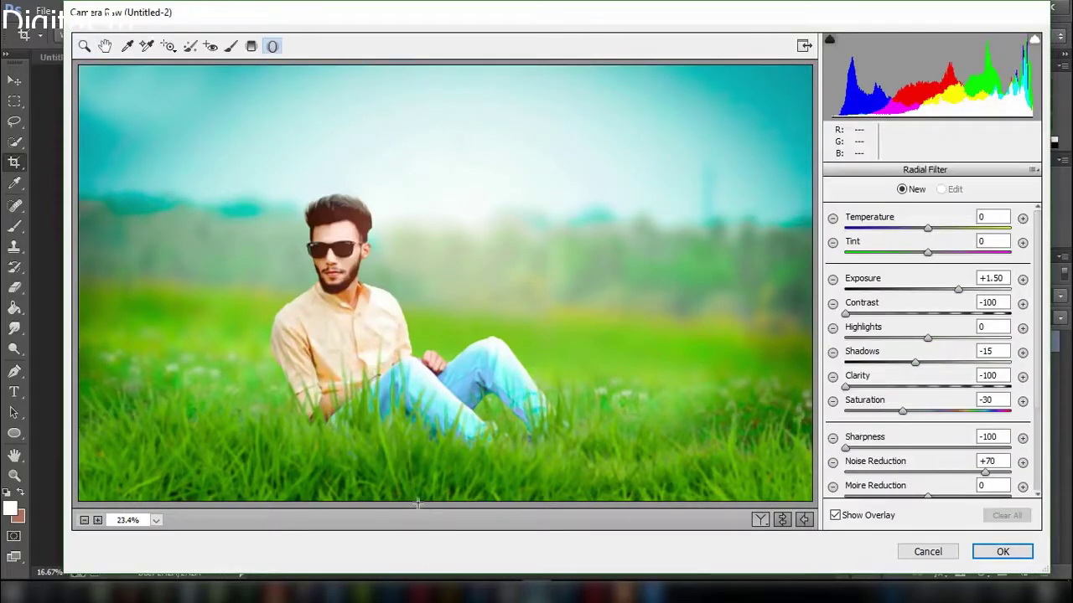
# Try a radial and a lower-exposure graduated filter, clear both, and apply the teal grade
pyautogui.moveTo(418, 501); pyautogui.dragTo(415, 452)
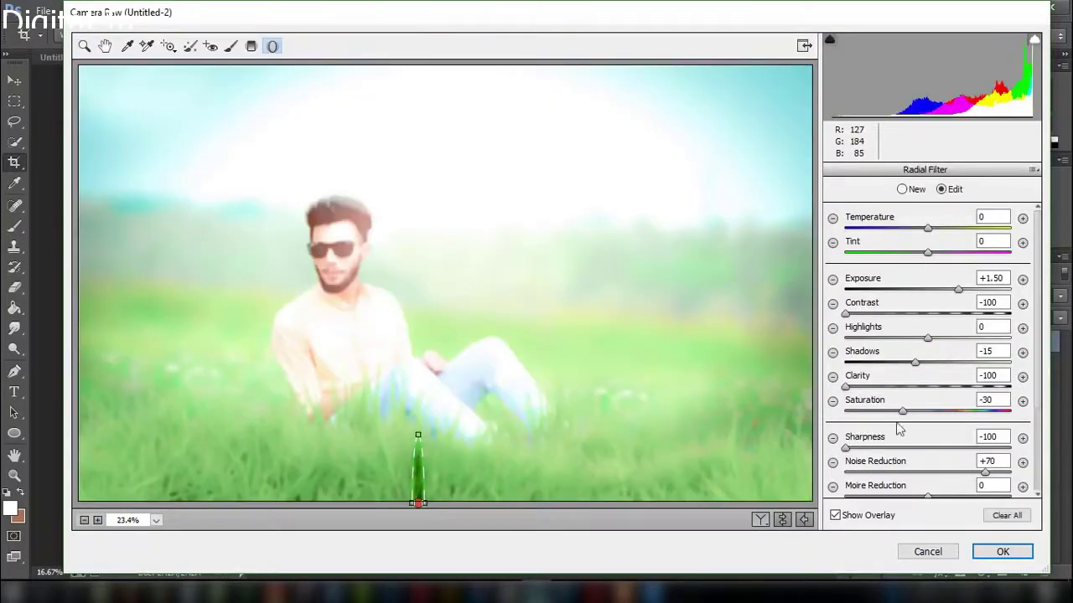
pyautogui.click(1004, 516)
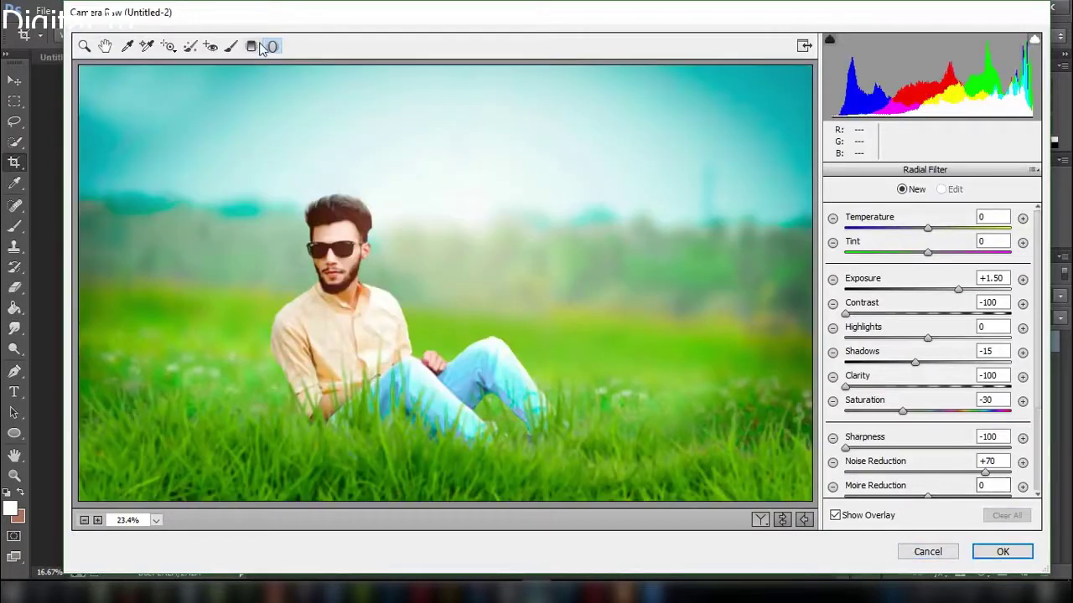
pyautogui.click(252, 46)
pyautogui.moveTo(399, 503); pyautogui.dragTo(400, 351)
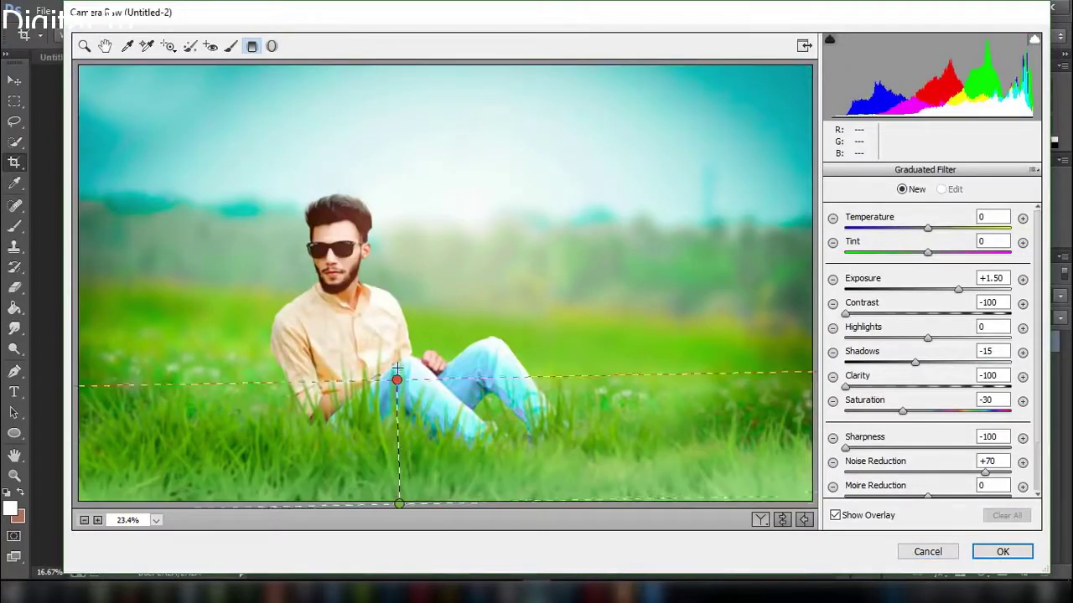
pyautogui.moveTo(909, 289)
pyautogui.mouseDown()
pyautogui.moveTo(890, 295)
pyautogui.moveTo(925, 294)
pyautogui.mouseUp()
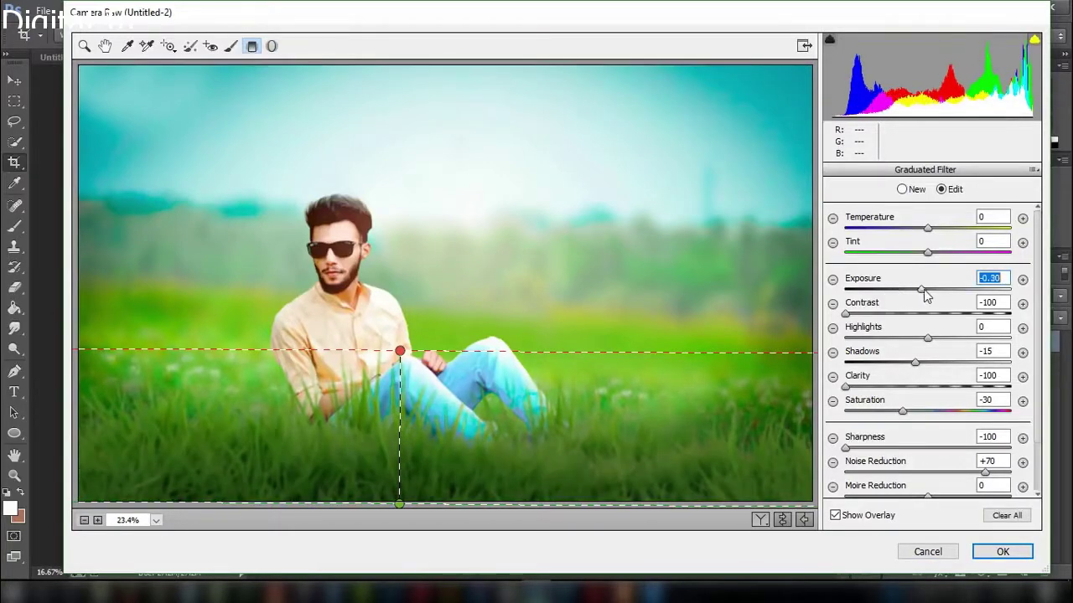
pyautogui.click(1007, 516)
pyautogui.click(1001, 552)
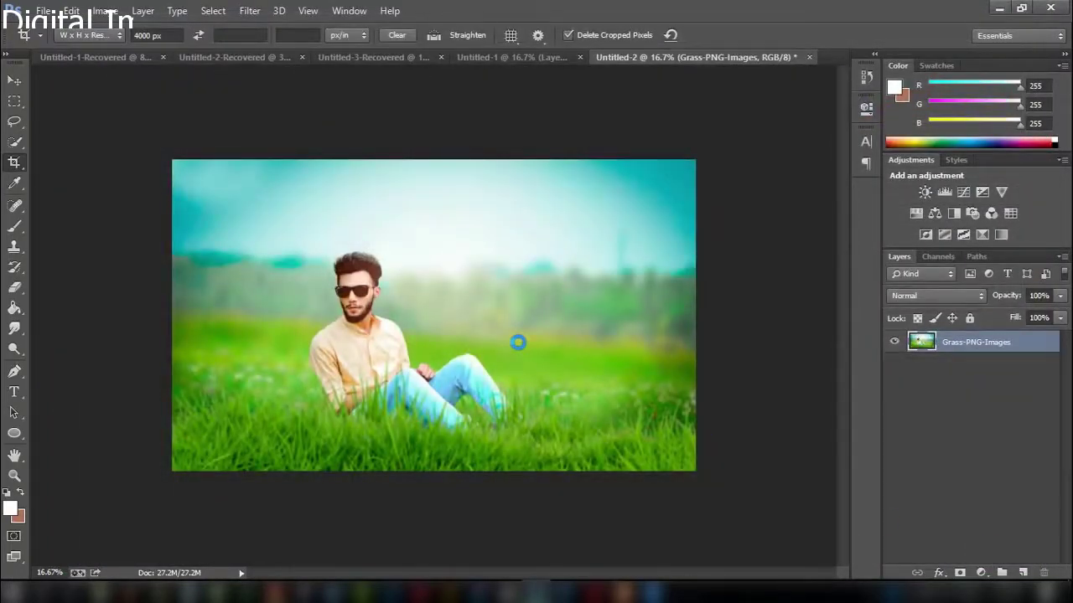
pyautogui.hotkey('ctrl', '-')
pyautogui.hotkey('ctrl', '-')
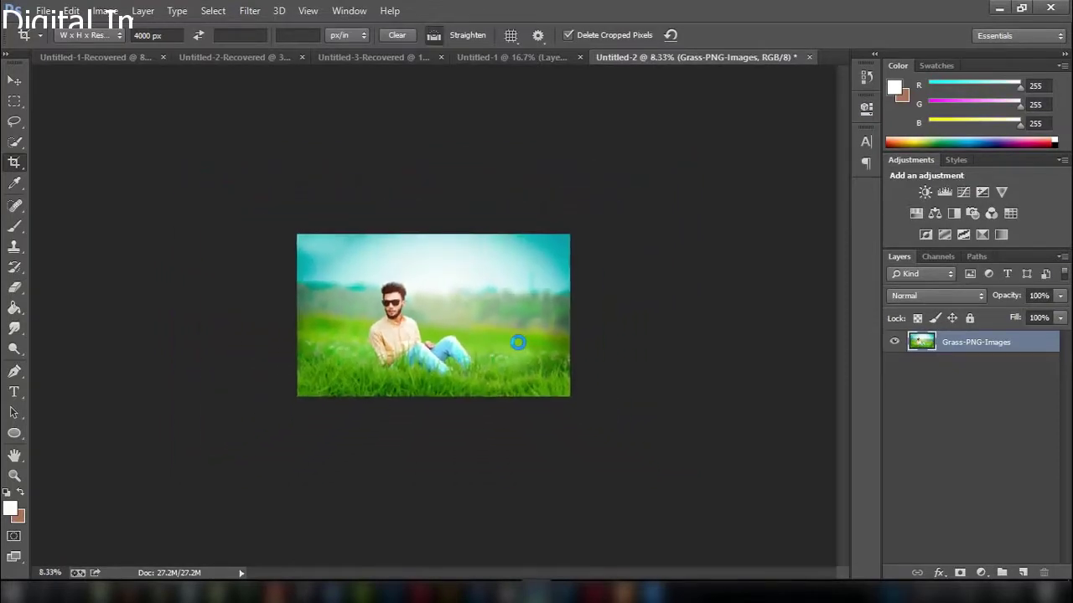
pyautogui.hotkey('ctrl', '+')
pyautogui.hotkey('ctrl', '+')
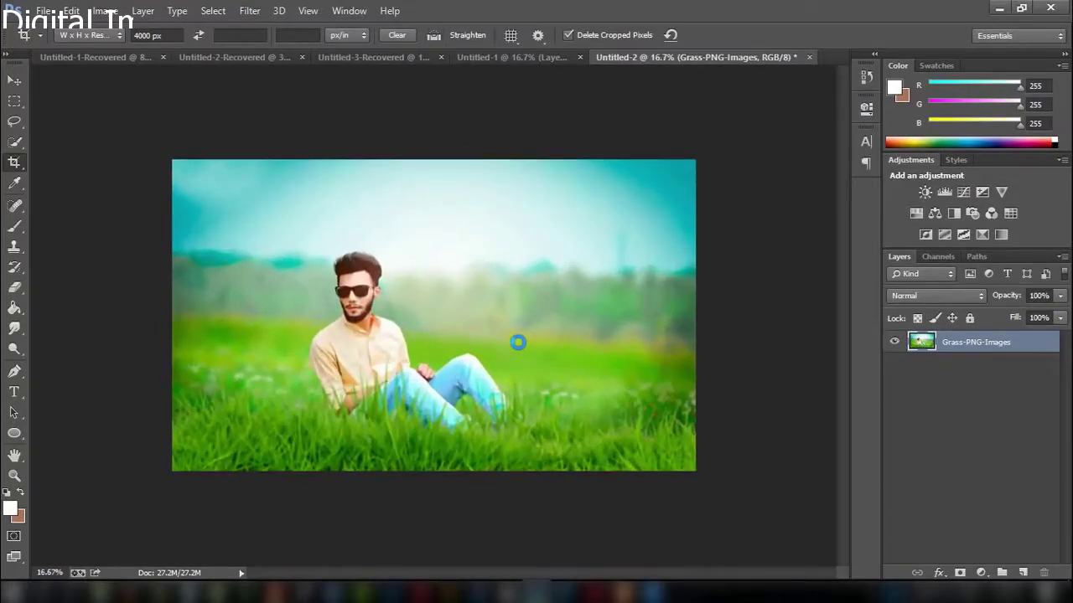